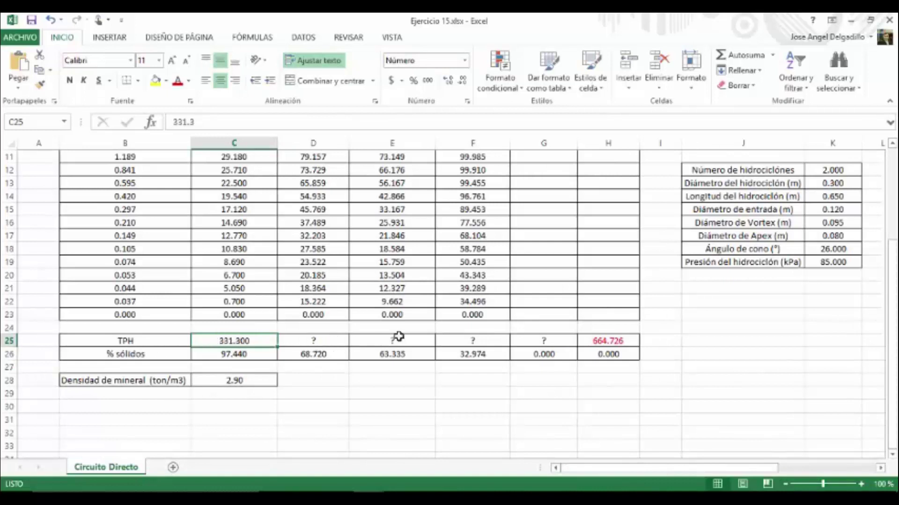
# Review the stream size distribution table and the TPH row, including the flow of water to the cyclone
pyautogui.scroll(2, 547, 352)
pyautogui.scroll(2, 536, 325)
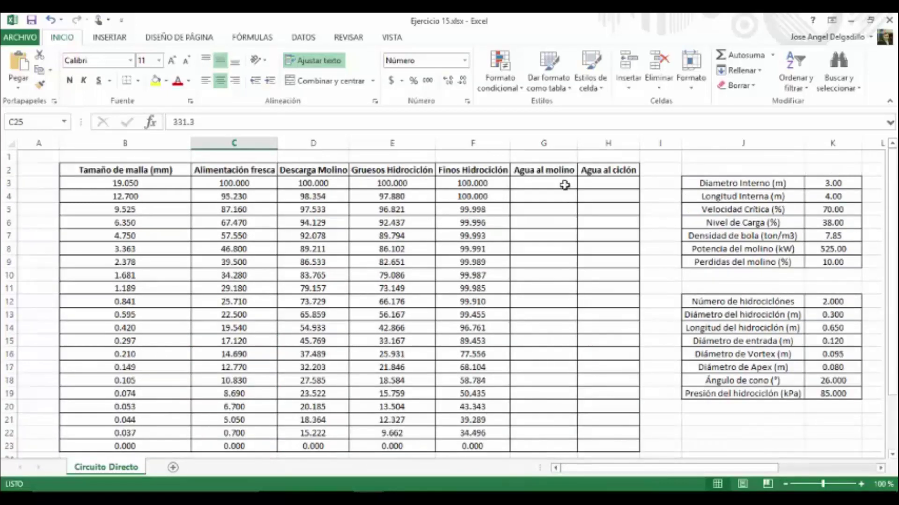
pyautogui.scroll(-2, 527, 450)
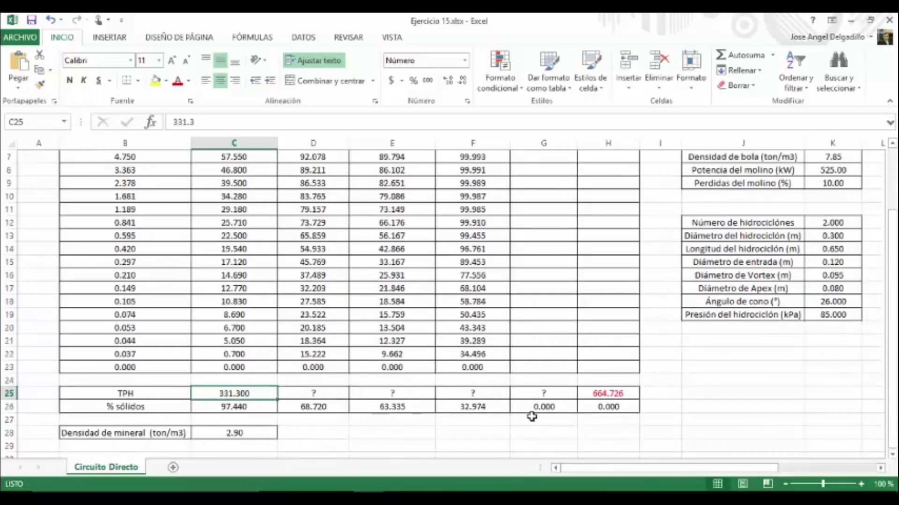
pyautogui.click(616, 395)
pyautogui.scroll(2, 617, 358)
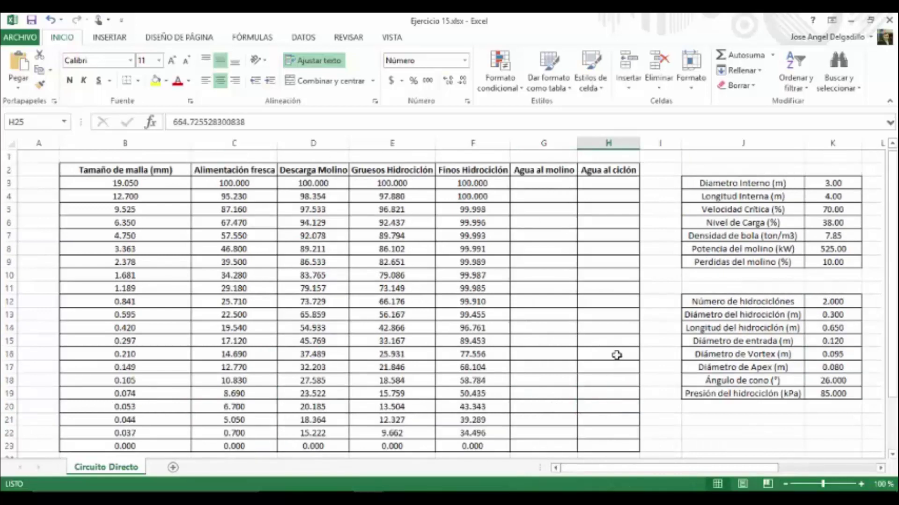
pyautogui.scroll(-3, 477, 398)
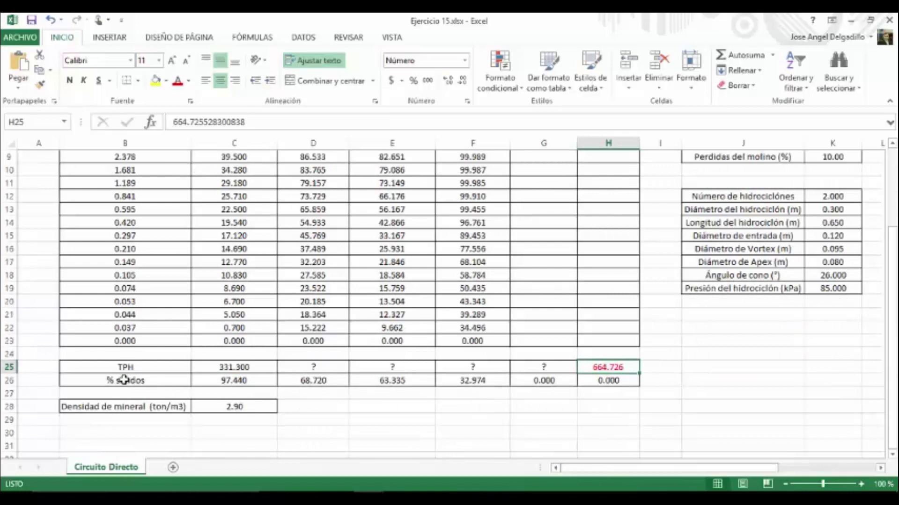
# Examine the solids percentage of each stream and the mineral density
pyautogui.click(234, 381)
pyautogui.click(333, 380)
pyautogui.click(389, 376)
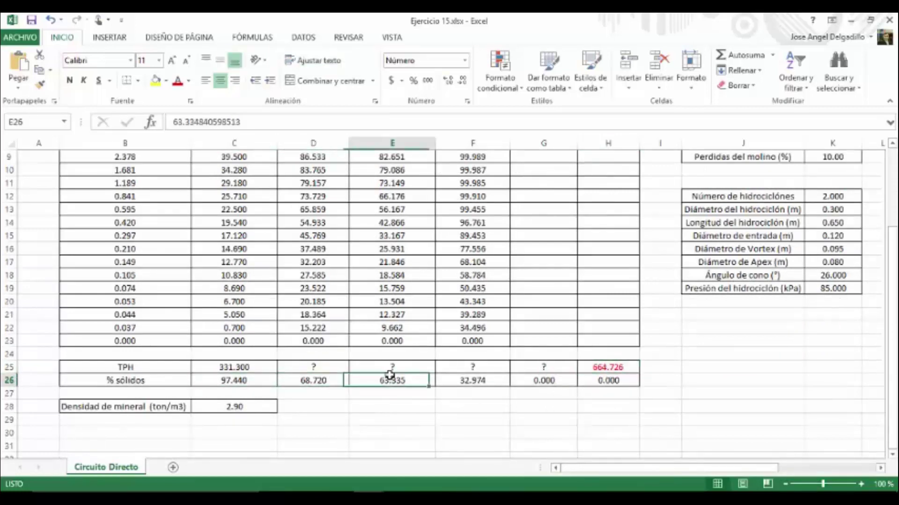
pyautogui.click(471, 380)
pyautogui.click(560, 380)
pyautogui.click(609, 383)
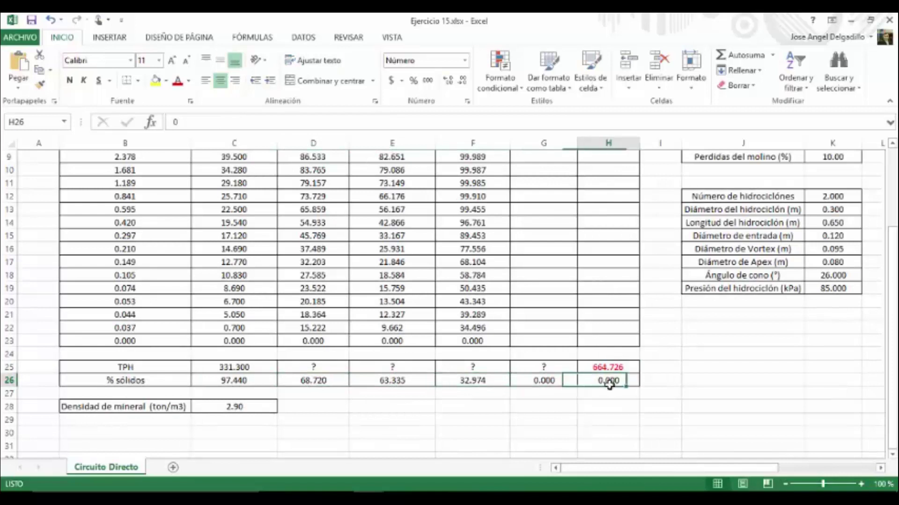
pyautogui.moveTo(608, 383); pyautogui.dragTo(608, 406)
pyautogui.click(254, 412)
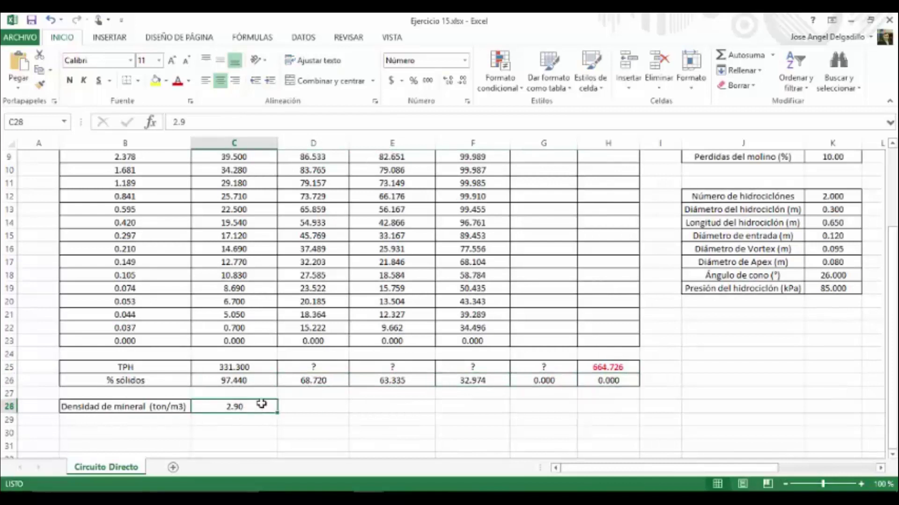
# Examine the ball mill parameters beside the flowsheet, from internal diameter and length to mill power and losses
pyautogui.scroll(3, 519, 341)
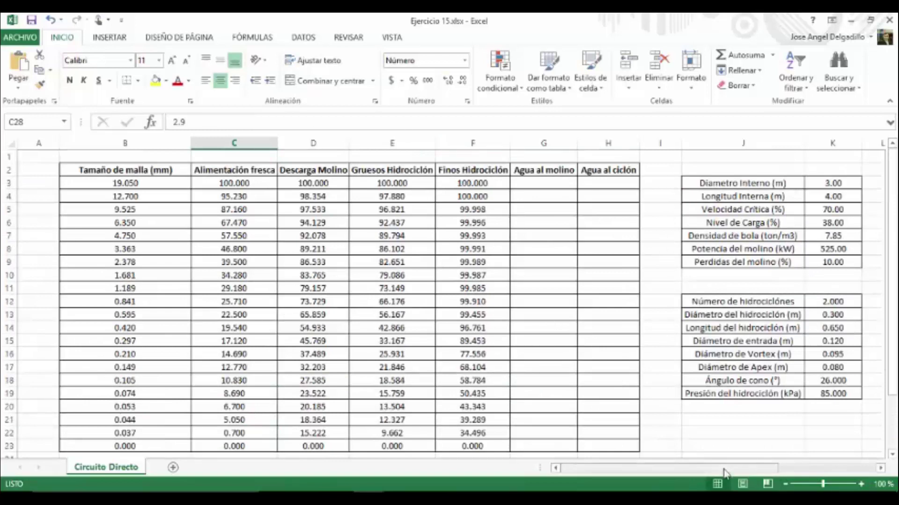
pyautogui.hscroll(5, 723, 440)
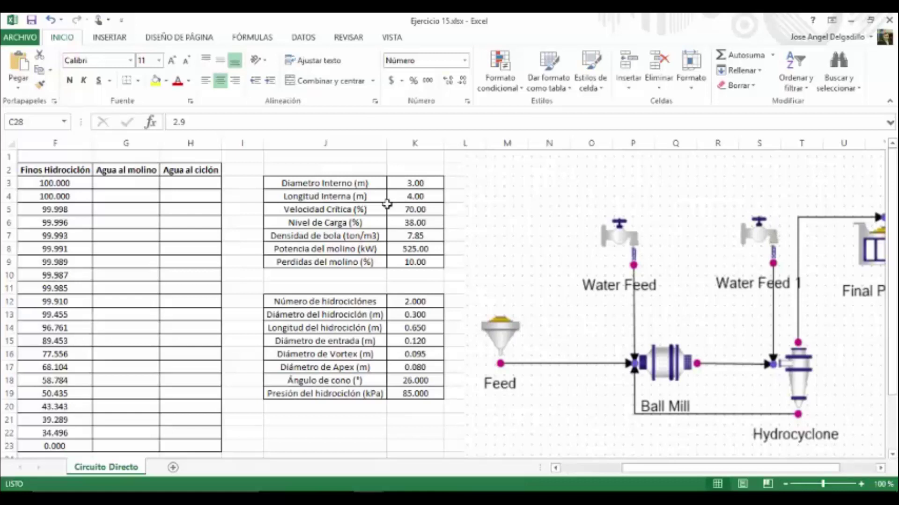
pyautogui.moveTo(314, 183); pyautogui.dragTo(412, 263)
pyautogui.click(412, 170)
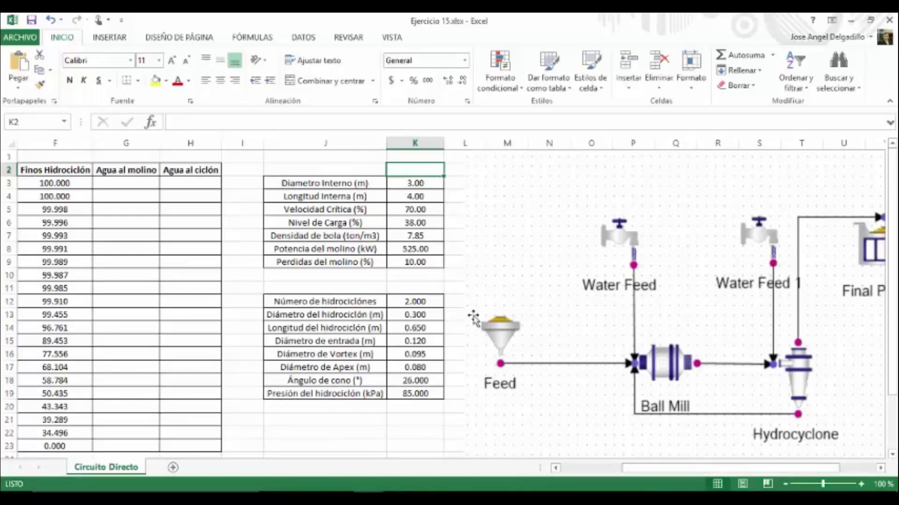
pyautogui.moveTo(300, 182); pyautogui.dragTo(421, 261)
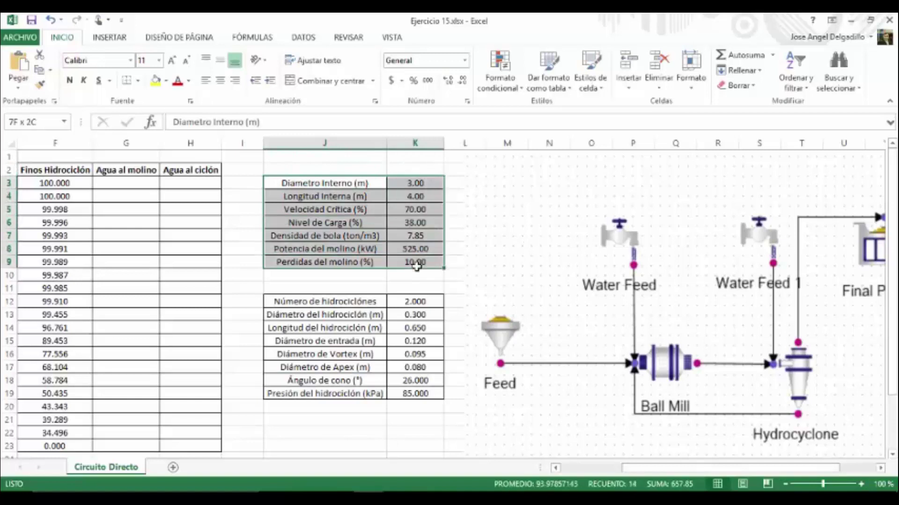
pyautogui.click(421, 182)
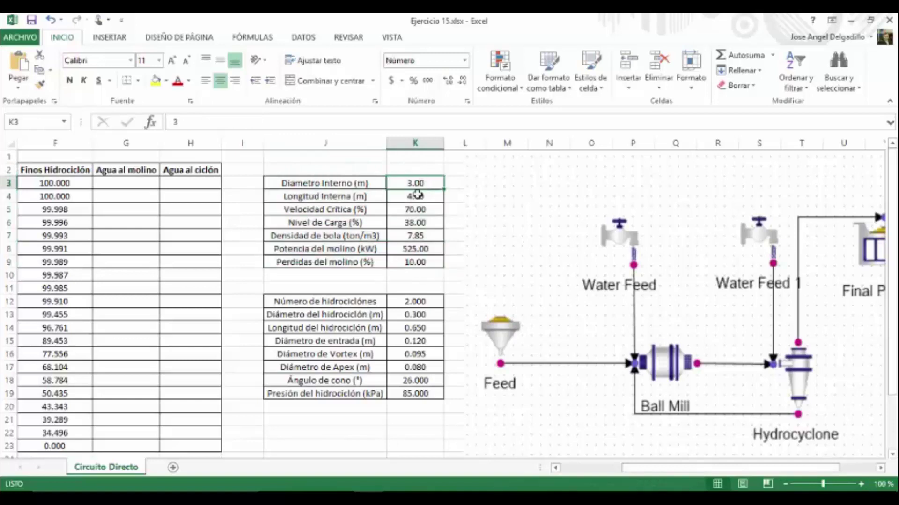
pyautogui.click(417, 198)
pyautogui.click(420, 212)
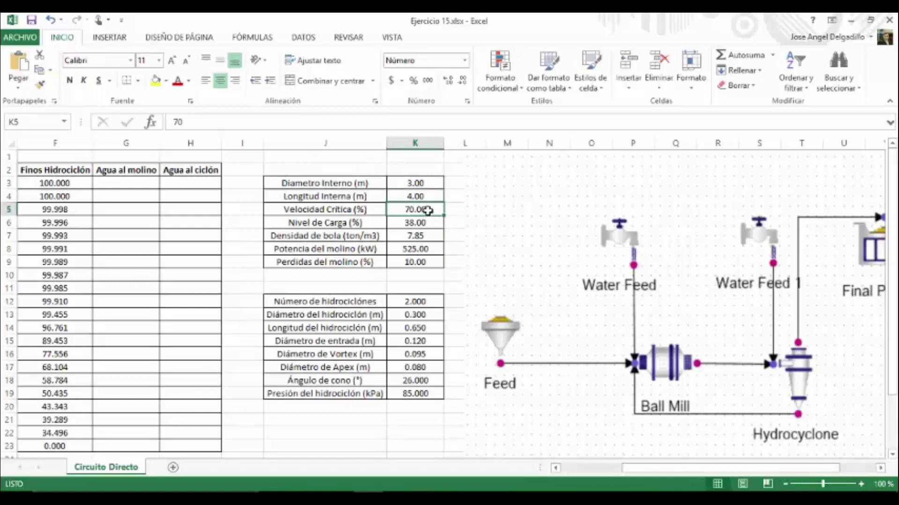
pyautogui.click(426, 224)
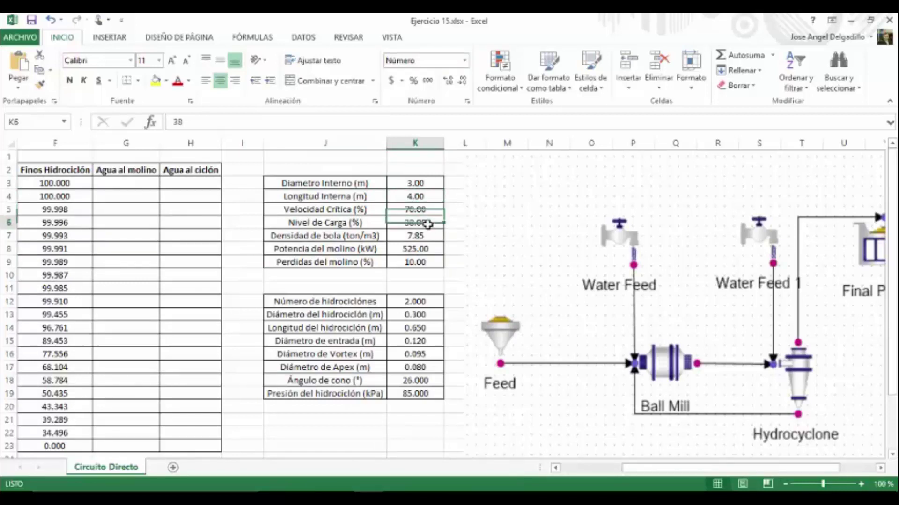
pyautogui.click(418, 237)
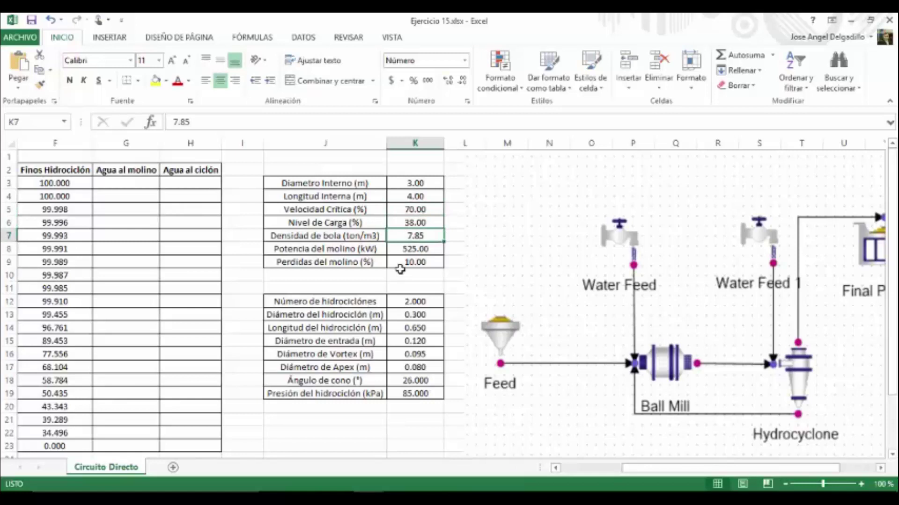
pyautogui.click(416, 249)
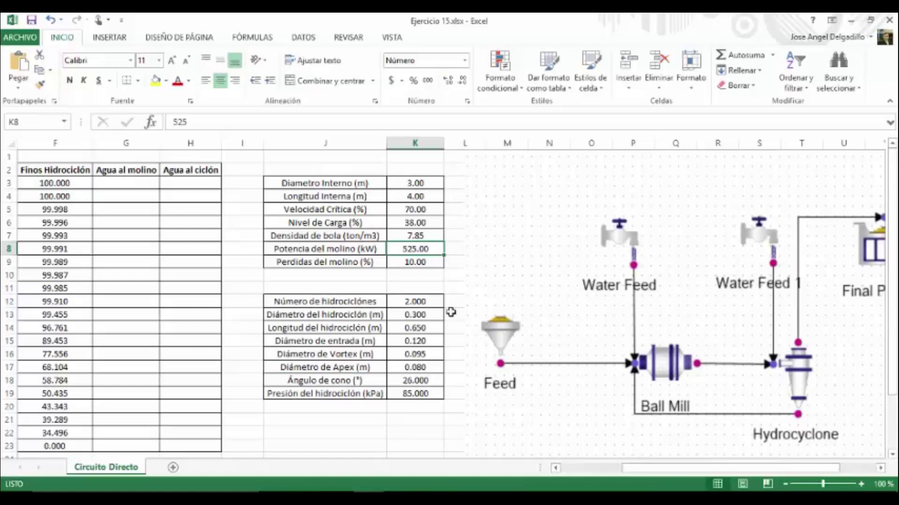
pyautogui.click(414, 261)
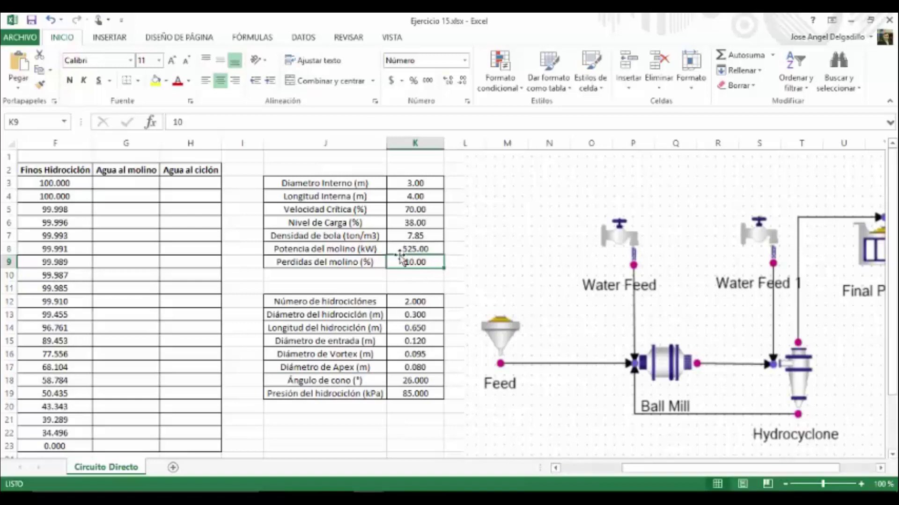
# Examine the hydrocyclone parameters against the flowsheet, from number of units and dimensions to cone angle and pressure
pyautogui.scroll(-1, 377, 298)
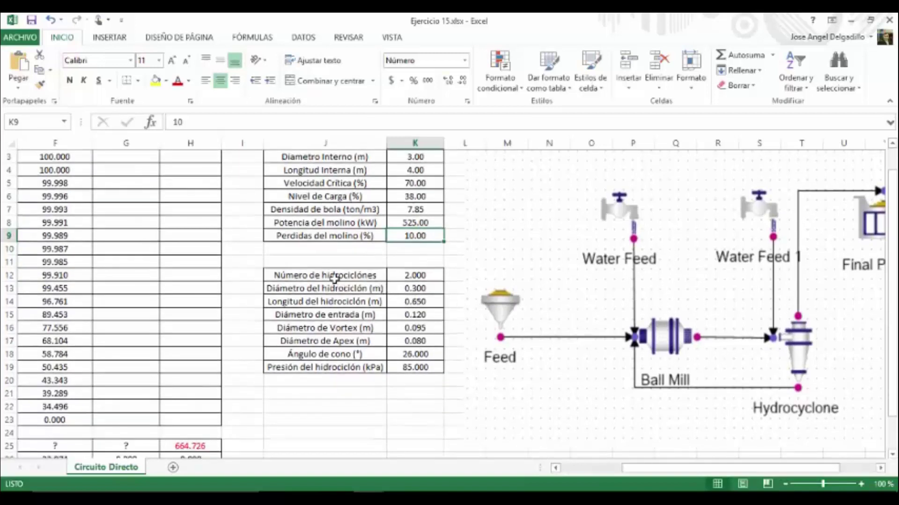
pyautogui.moveTo(303, 275); pyautogui.dragTo(407, 368)
pyautogui.click(414, 275)
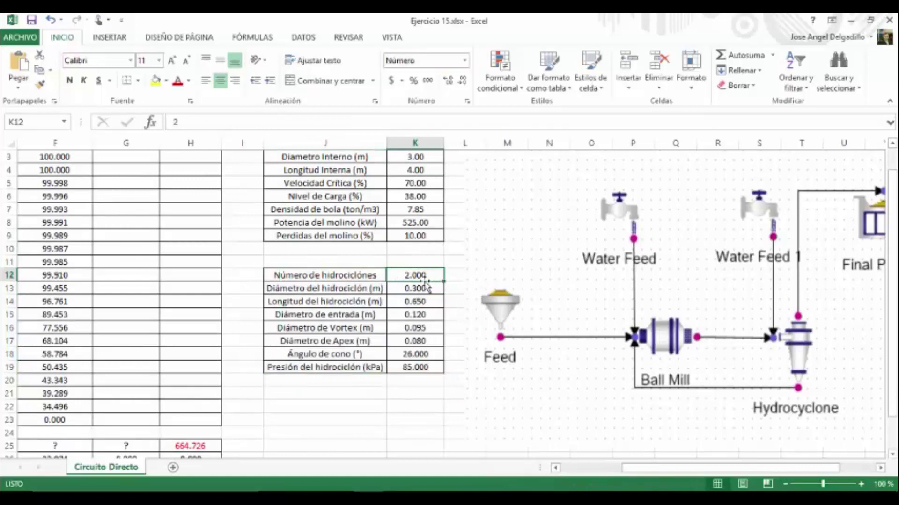
pyautogui.click(411, 289)
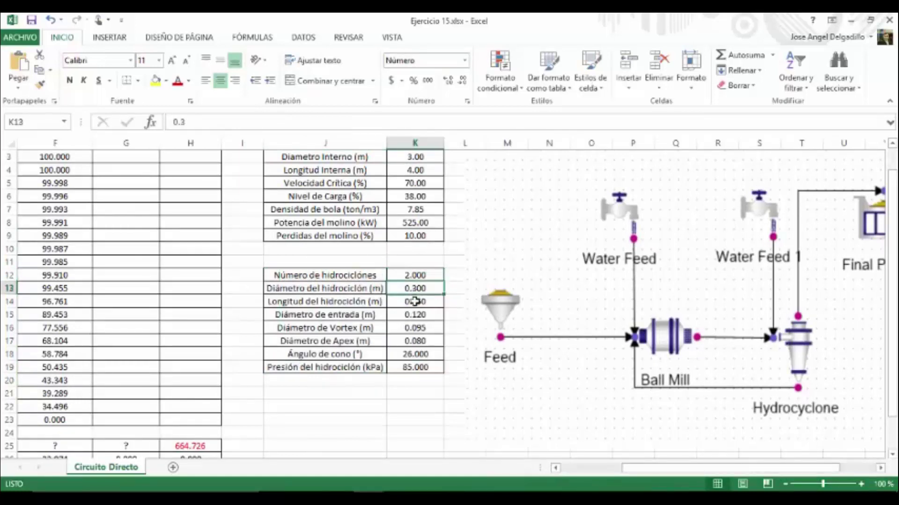
pyautogui.click(414, 301)
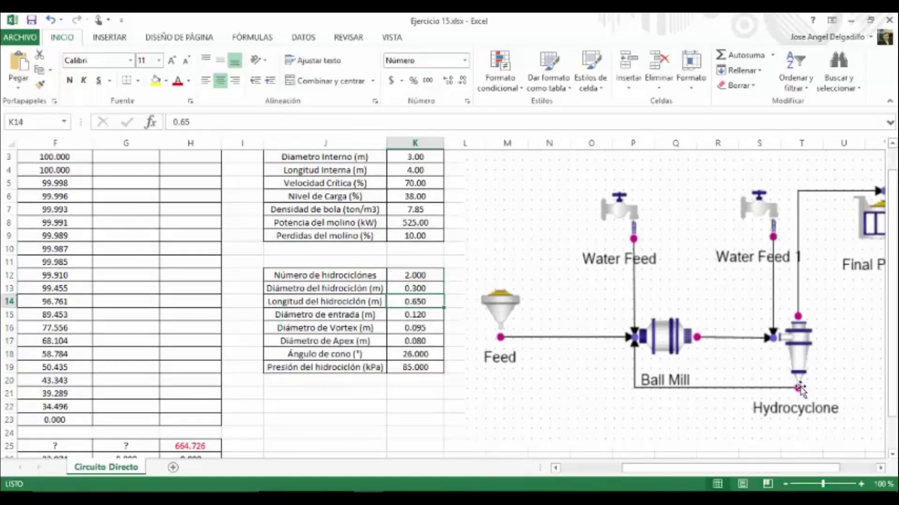
pyautogui.click(397, 317)
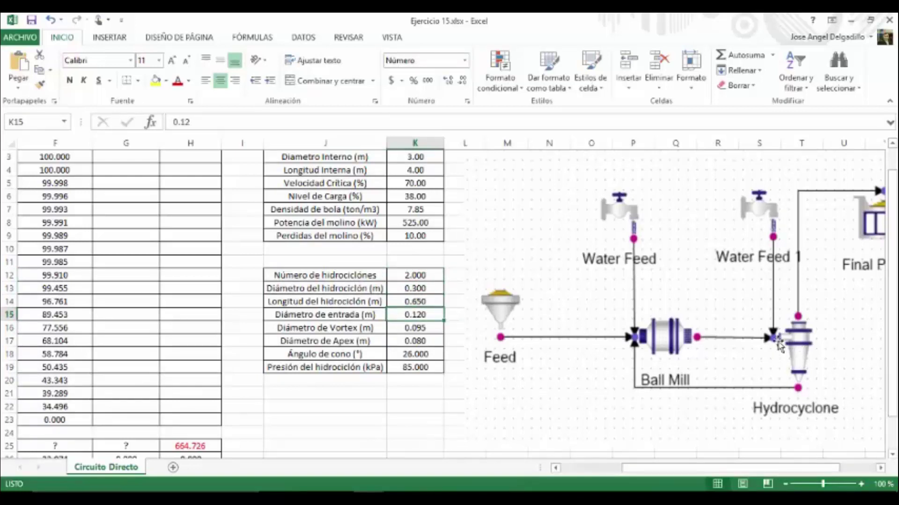
pyautogui.click(397, 330)
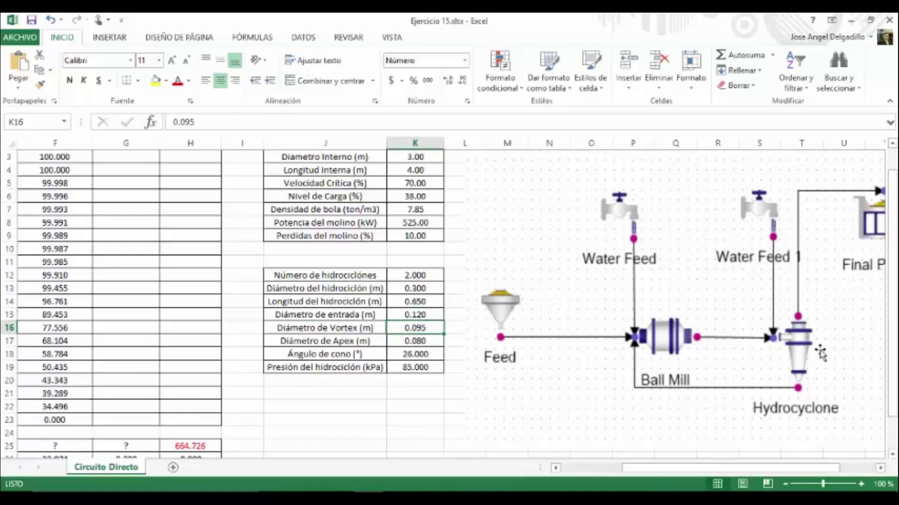
pyautogui.click(635, 391)
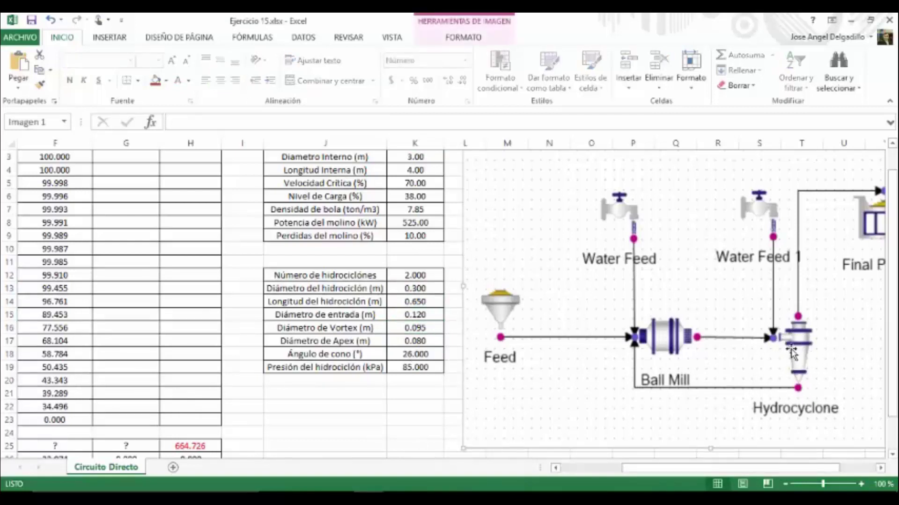
pyautogui.click(421, 356)
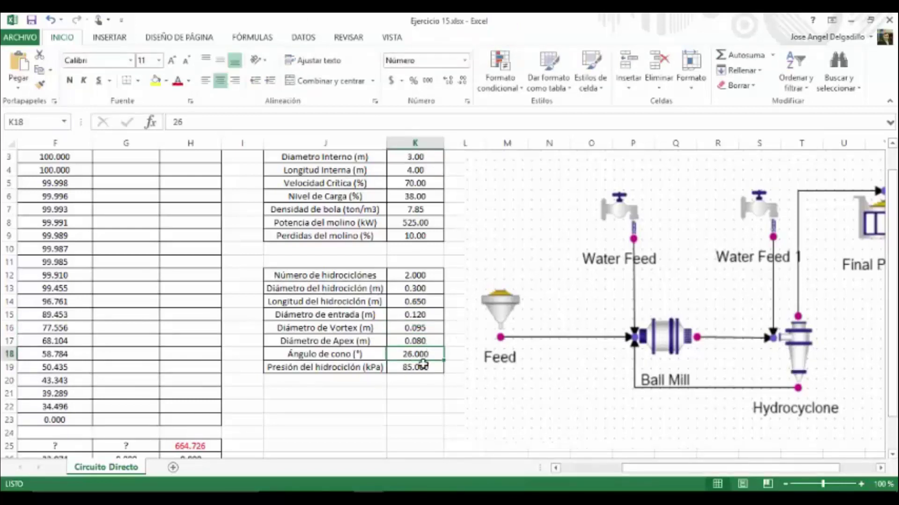
pyautogui.click(418, 369)
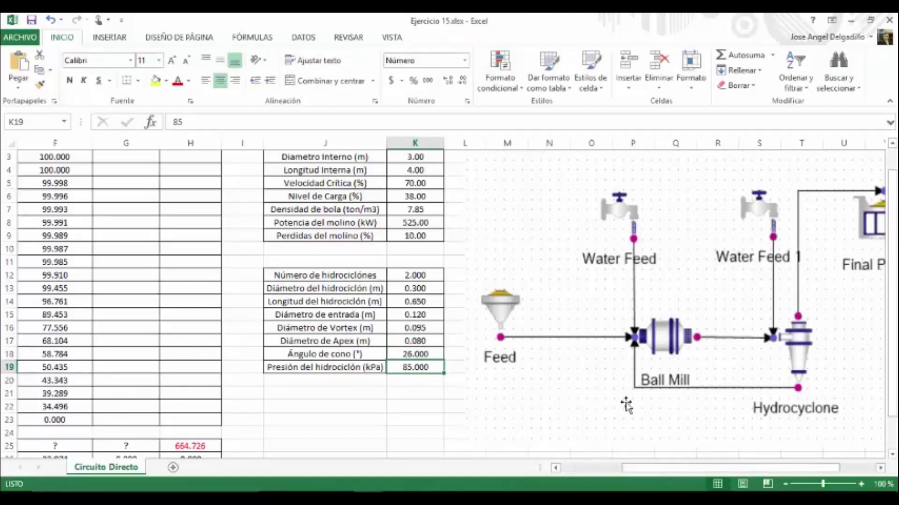
pyautogui.moveTo(652, 470); pyautogui.dragTo(632, 468)
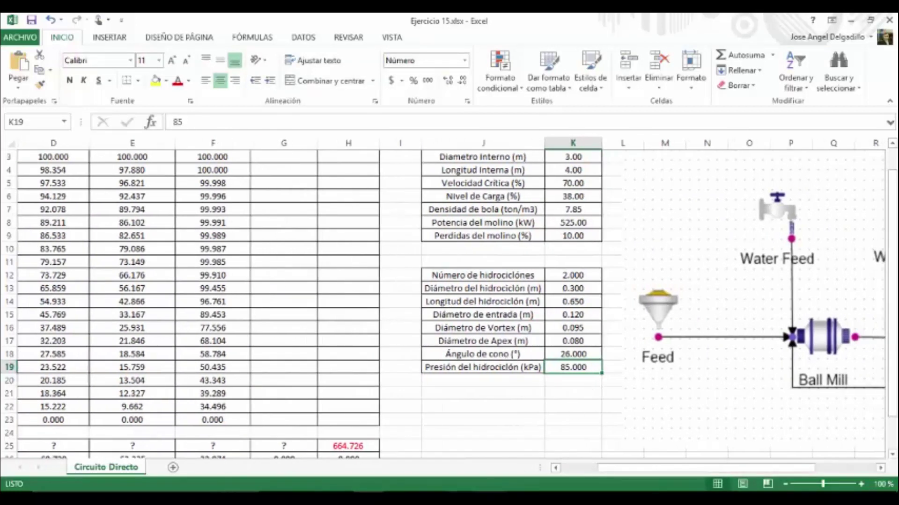
# Switch to MinProSim and start a new project with an empty diagram
pyautogui.hotkey('alt', 'Tab')
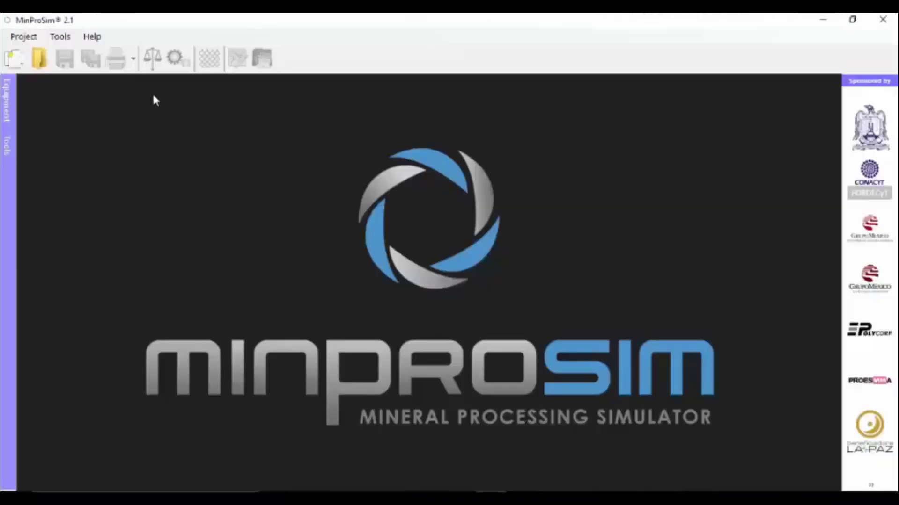
pyautogui.click(19, 65)
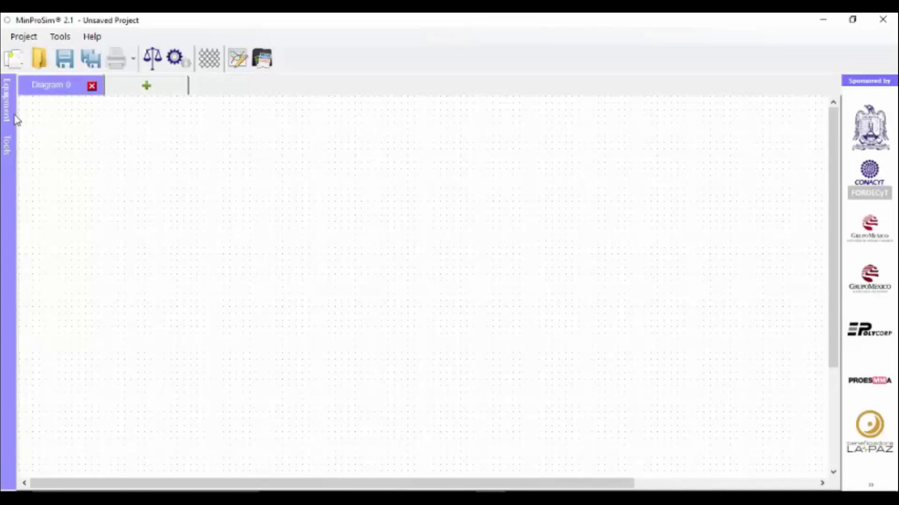
# Place a Feed, a Ball Mill and a Hydrocyclone on the diagram, with the hydrocyclone beyond the mill
pyautogui.moveTo(20, 128)
pyautogui.moveTo(75, 135); pyautogui.dragTo(269, 163)
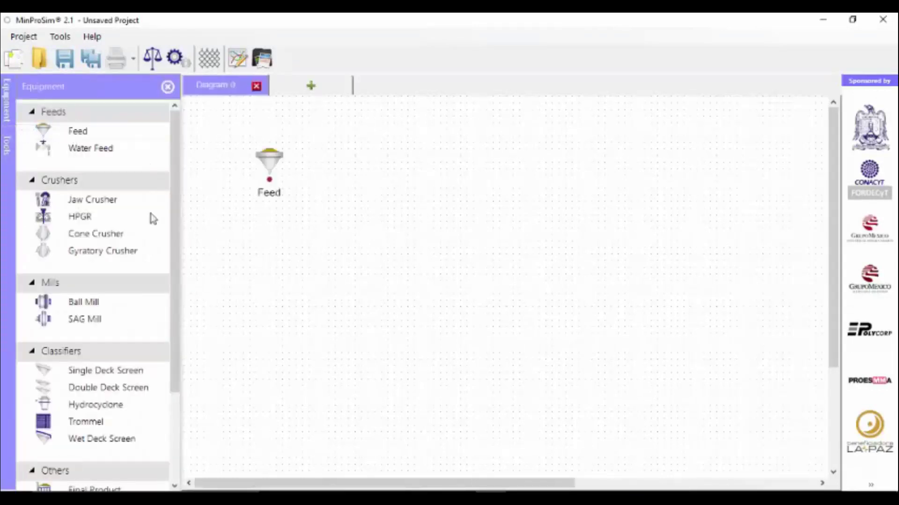
pyautogui.click(94, 310)
pyautogui.moveTo(345, 242); pyautogui.dragTo(327, 240)
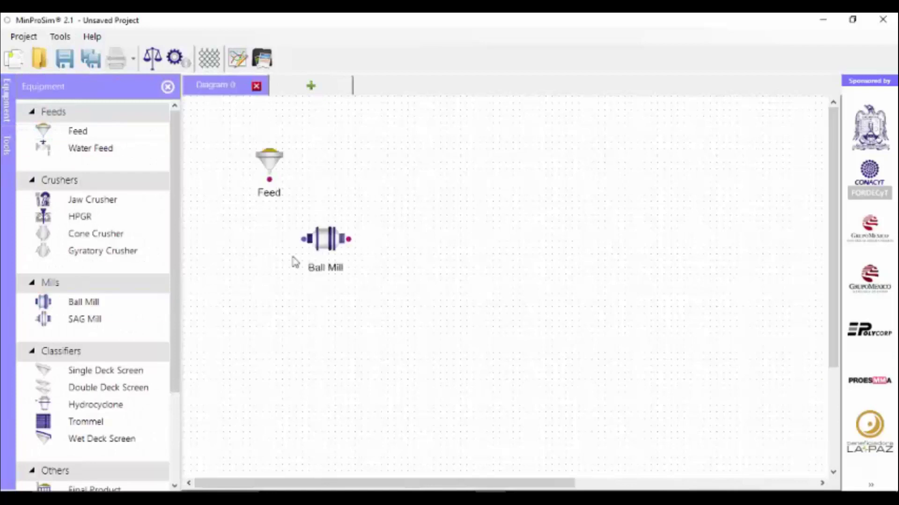
pyautogui.click(95, 405)
pyautogui.click(468, 239)
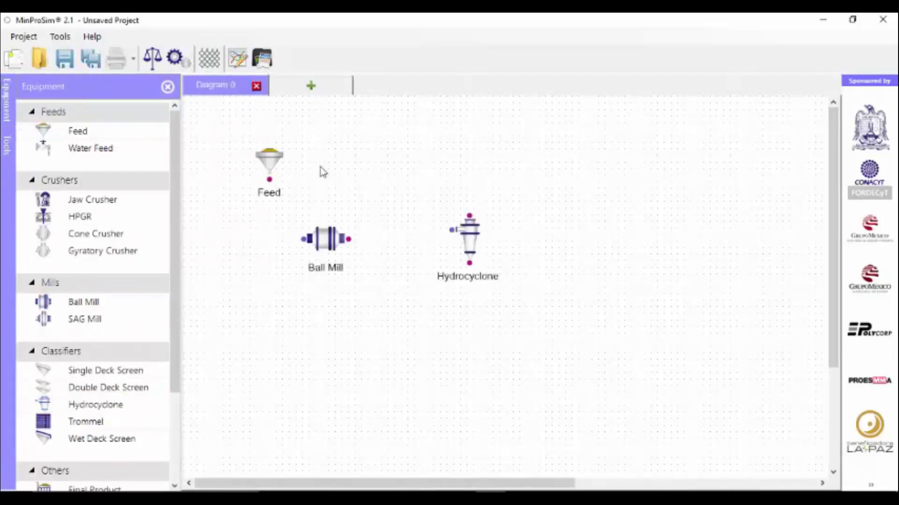
# Reposition the Feed beside the Ball Mill and line up the mill outlet with the Hydrocyclone inlet
pyautogui.moveTo(263, 170); pyautogui.dragTo(235, 221)
pyautogui.moveTo(452, 223); pyautogui.dragTo(448, 233)
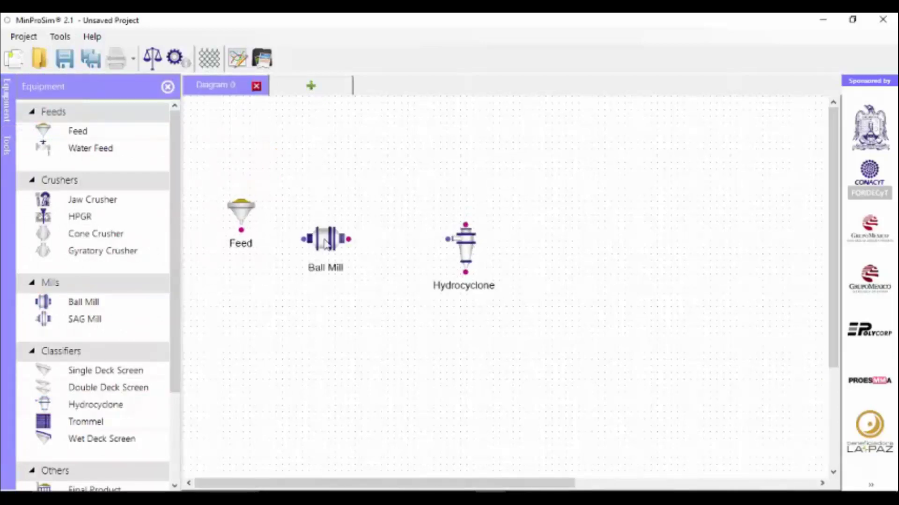
pyautogui.moveTo(324, 239); pyautogui.dragTo(329, 240)
pyautogui.moveTo(177, 352); pyautogui.dragTo(172, 331)
# Add two Water Feed units, one above the Ball Mill and one above the Hydrocyclone
pyautogui.click(93, 147)
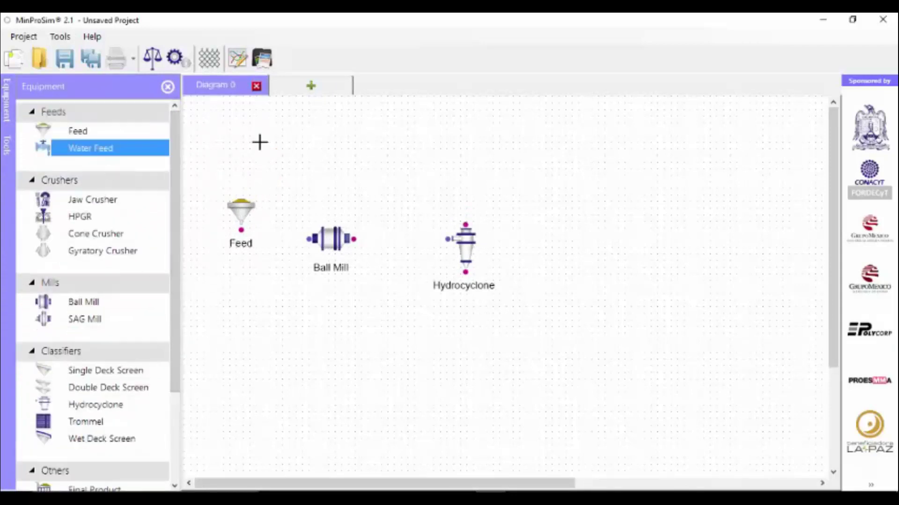
pyautogui.click(284, 140)
pyautogui.click(119, 148)
pyautogui.click(416, 147)
# Connect the Feed, Water Feed and hydrocyclone underflow to the Ball Mill inlet, and the mill discharge and Water Feed 1 to the Hydrocyclone inlet
pyautogui.moveTo(238, 217)
pyautogui.mouseDown()
pyautogui.moveTo(221, 215)
pyautogui.moveTo(309, 240)
pyautogui.mouseUp()
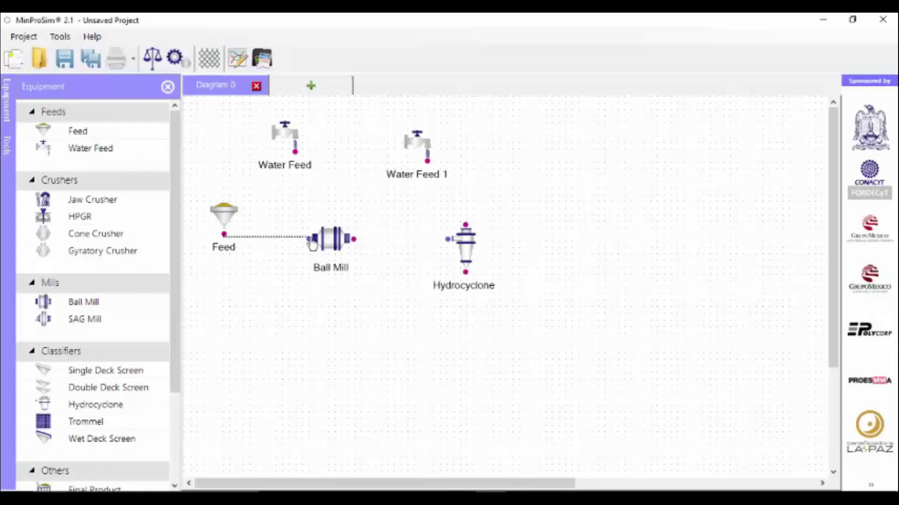
pyautogui.click(239, 226)
pyautogui.moveTo(295, 152)
pyautogui.mouseDown()
pyautogui.moveTo(310, 240)
pyautogui.moveTo(448, 239)
pyautogui.mouseUp()
pyautogui.moveTo(428, 164); pyautogui.dragTo(448, 239)
pyautogui.moveTo(465, 272)
pyautogui.mouseDown()
pyautogui.moveTo(358, 261)
pyautogui.moveTo(306, 239)
pyautogui.mouseUp()
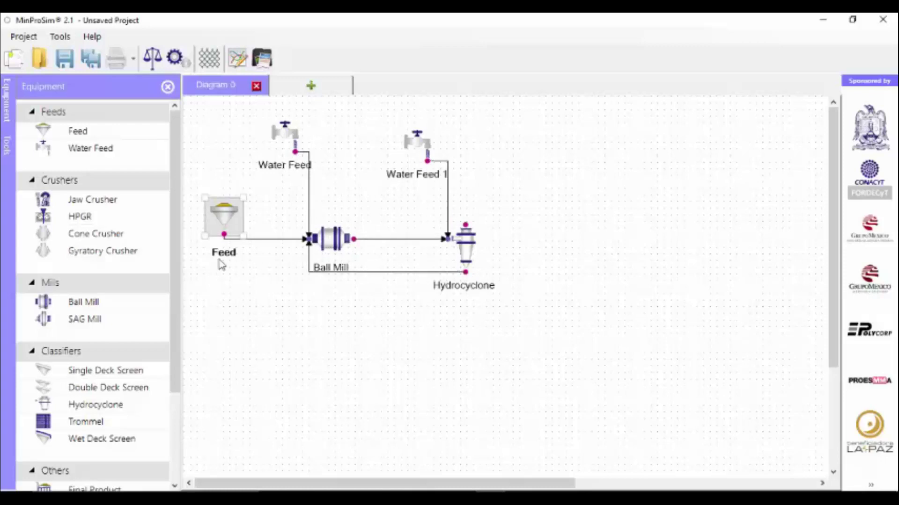
# Place a Final Product unit above and beyond the Hydrocyclone and connect the hydrocyclone overflow to it
pyautogui.click(103, 488)
pyautogui.click(558, 146)
pyautogui.moveTo(466, 225); pyautogui.dragTo(562, 133)
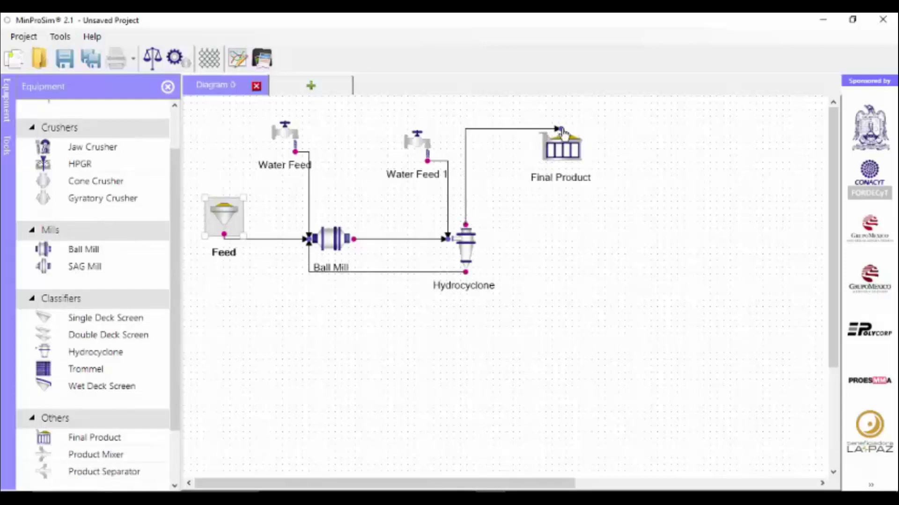
pyautogui.click(362, 323)
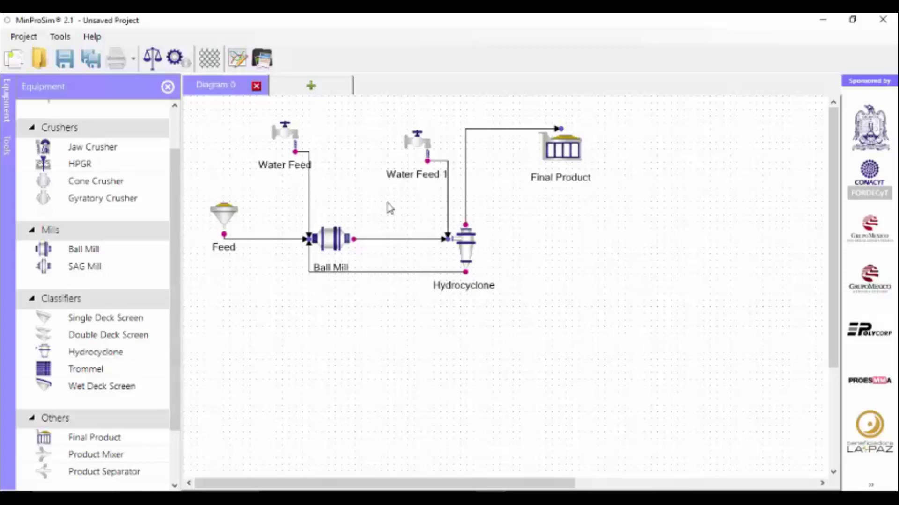
# Open the Flowsheet Features and copy the full sieve size column B3:B23 from Ejercicio 15.xlsx in Excel
pyautogui.click(211, 61)
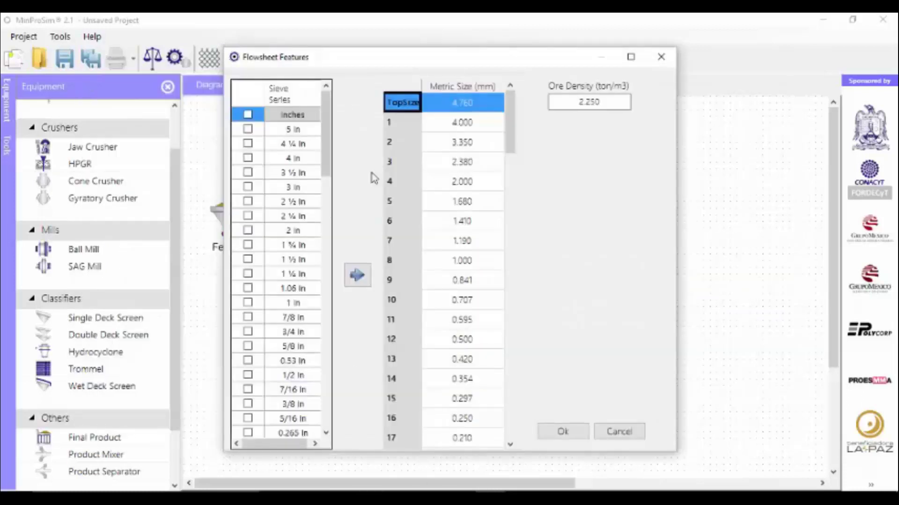
pyautogui.moveTo(370, 492)
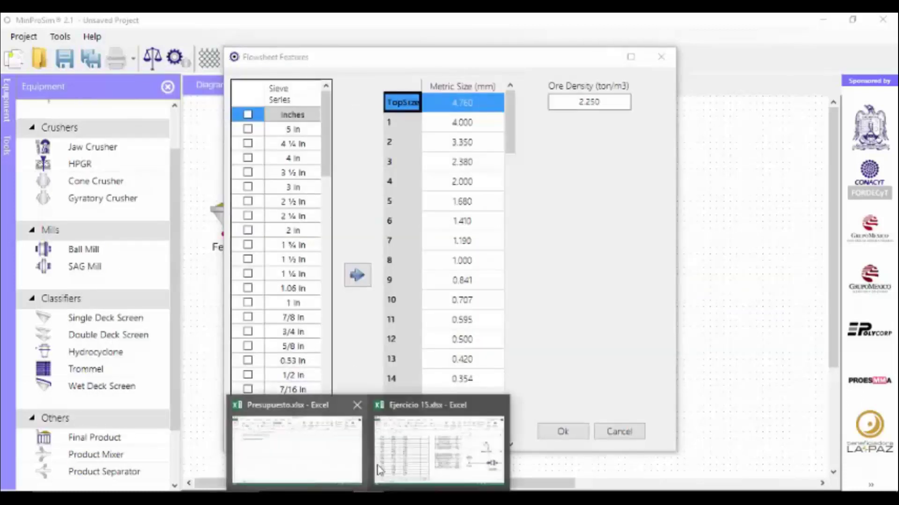
pyautogui.click(440, 440)
pyautogui.scroll(1, 187, 295)
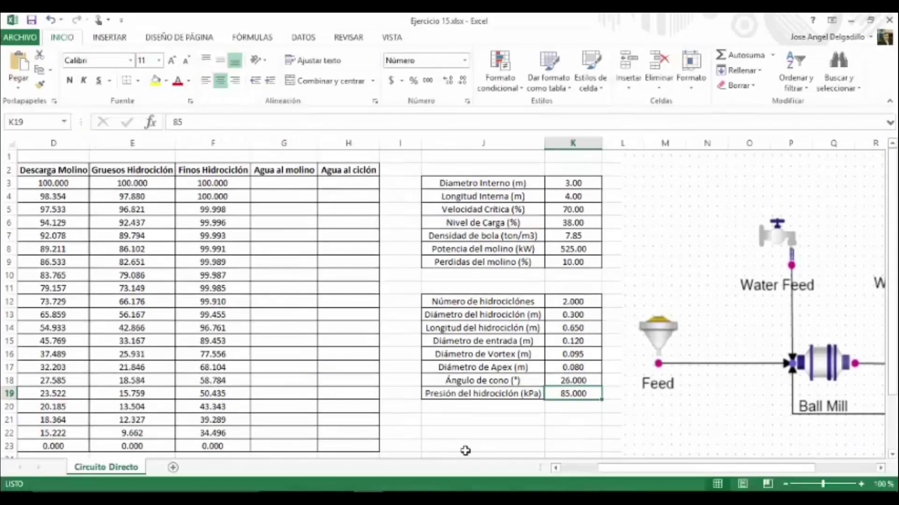
pyautogui.click(570, 469)
pyautogui.moveTo(149, 186); pyautogui.dragTo(155, 478)
pyautogui.moveTo(163, 402); pyautogui.dragTo(165, 401)
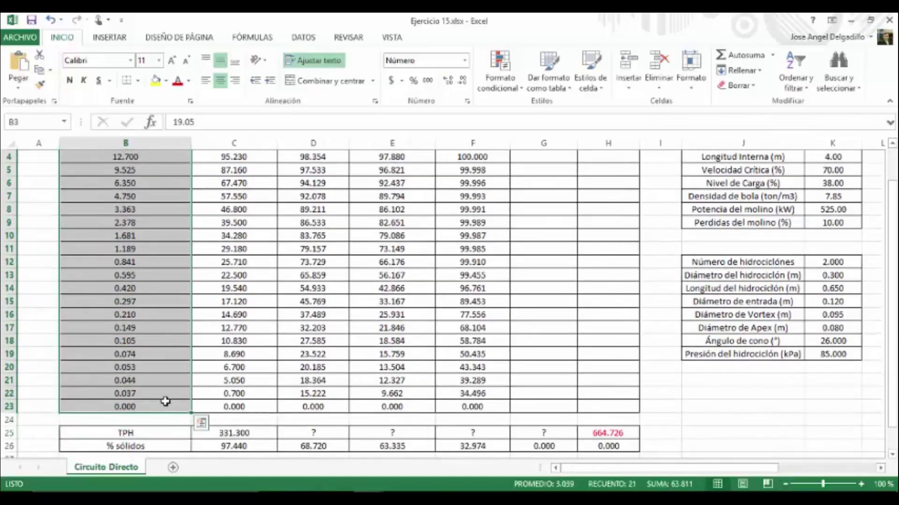
pyautogui.hotkey('ctrl', 'c')
pyautogui.hotkey('alt', 'Tab')
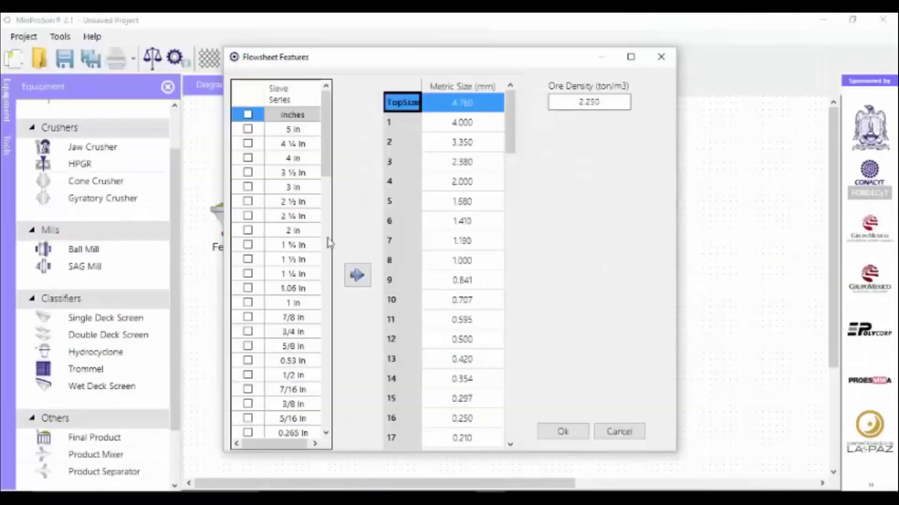
# Clear the default metric sizes and fill the size table with the copied series, using a top size of 19.050 mm
pyautogui.click(466, 104)
pyautogui.click(466, 103)
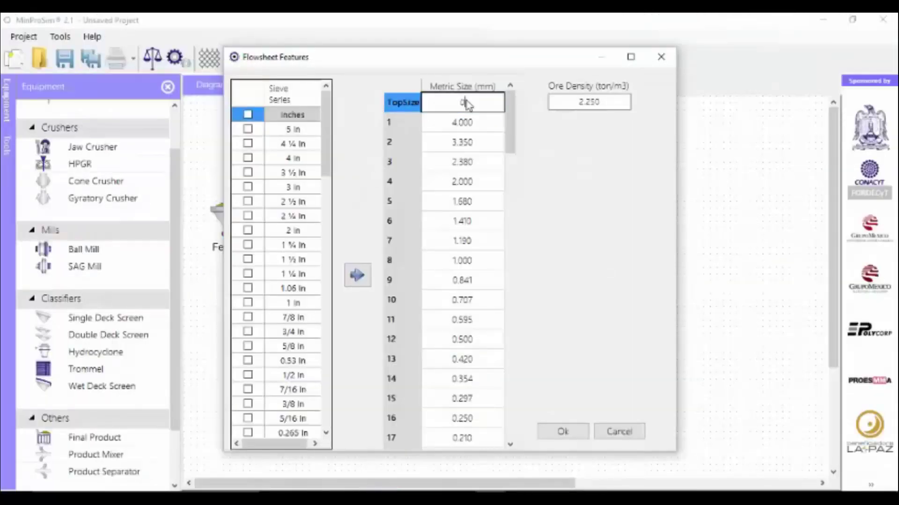
pyautogui.write('0')
pyautogui.press('Return')
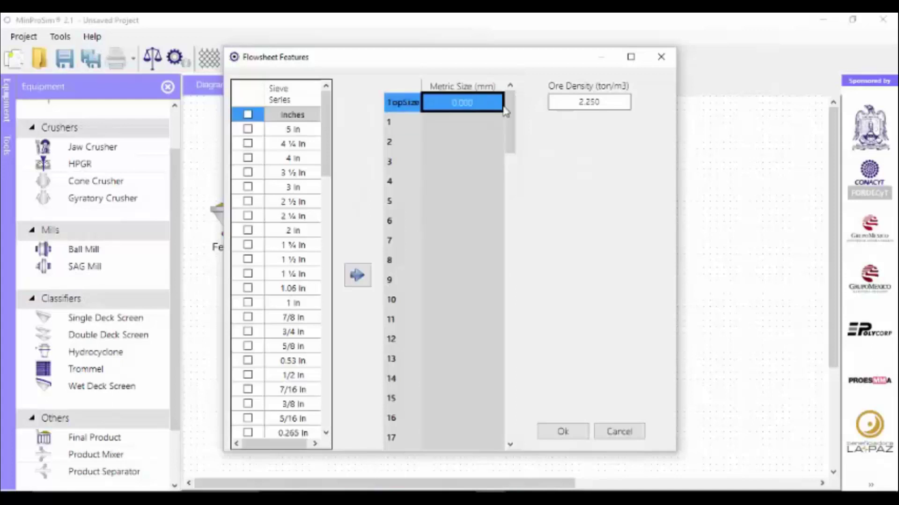
pyautogui.write('19.05')
pyautogui.press('Return')
pyautogui.moveTo(514, 110)
pyautogui.mouseDown()
pyautogui.moveTo(512, 144)
pyautogui.moveTo(513, 111)
pyautogui.mouseUp()
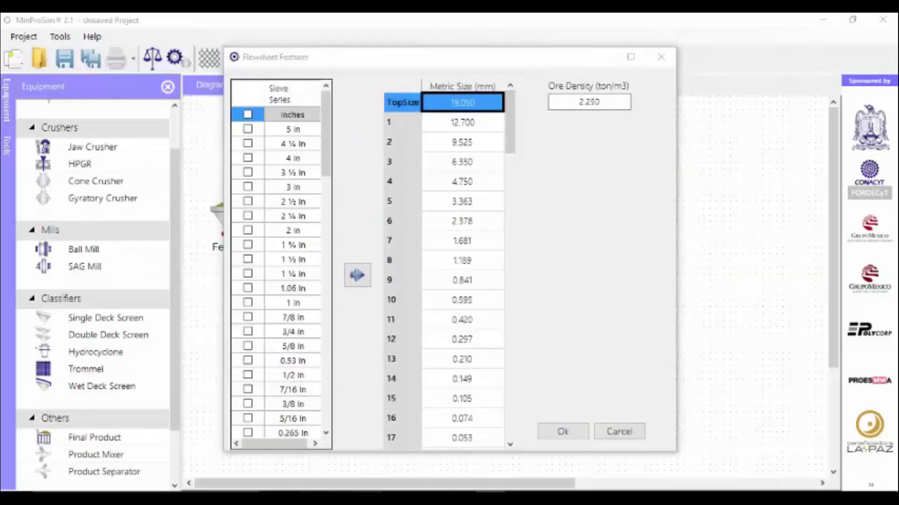
# Copy the mineral density from the Excel sheet, set the Ore Density to 2.90 ton/m3 and accept the flowsheet features
pyautogui.moveTo(341, 461)
pyautogui.click(388, 461)
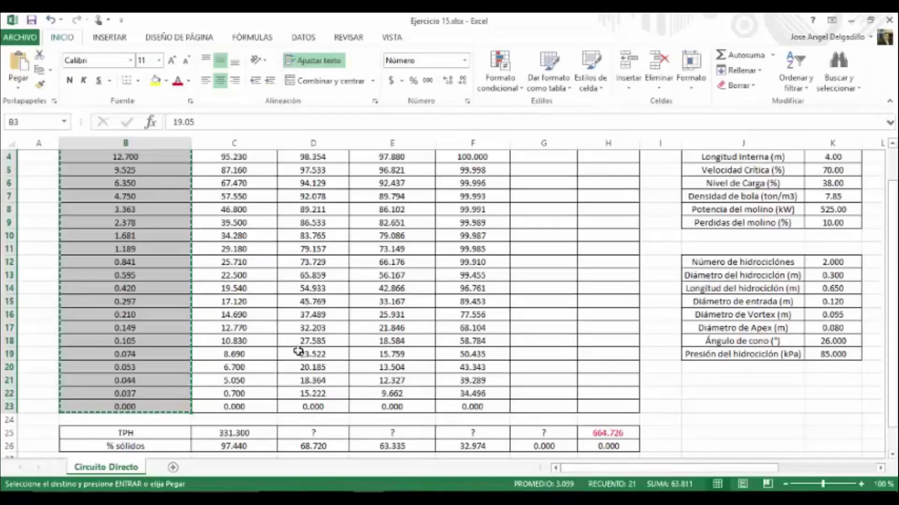
pyautogui.scroll(-2, 304, 412)
pyautogui.click(255, 393)
pyautogui.hotkey('ctrl', 'c')
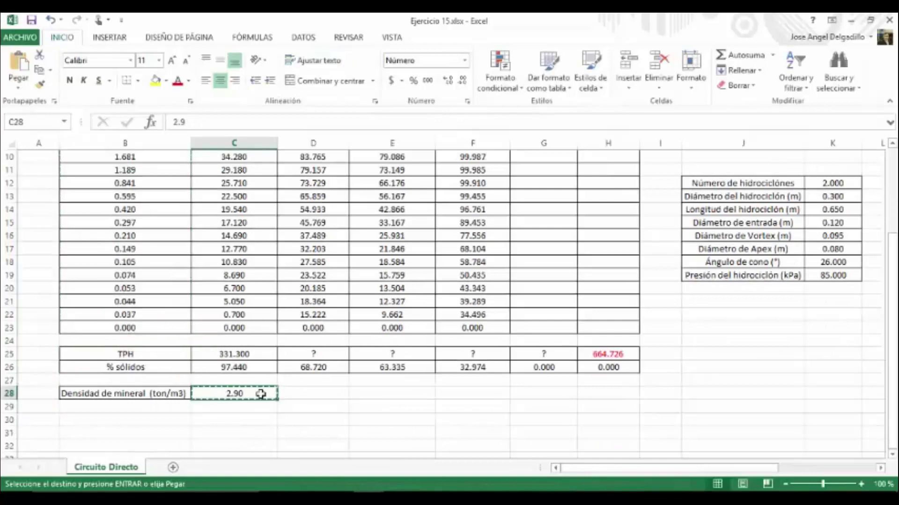
pyautogui.hotkey('alt', 'Tab')
pyautogui.click(610, 100)
pyautogui.moveTo(609, 100); pyautogui.dragTo(546, 97)
pyautogui.hotkey('ctrl', 'v')
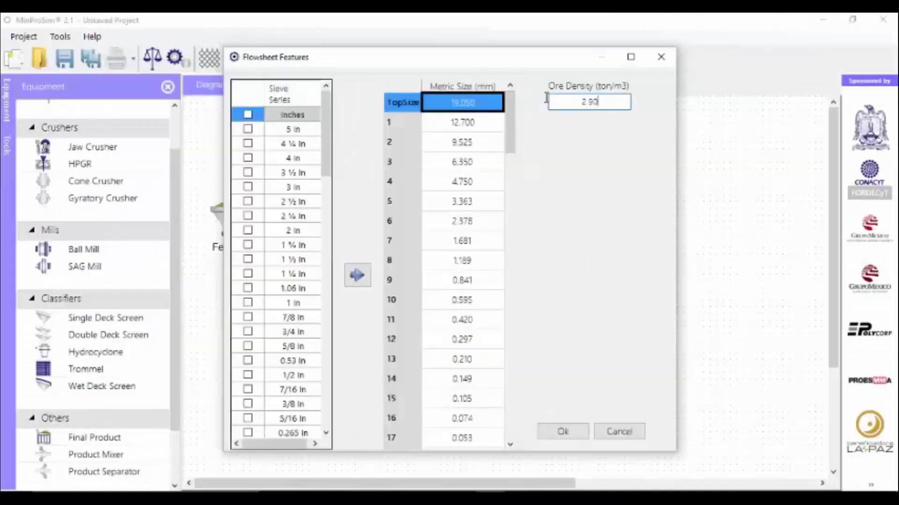
pyautogui.click(577, 434)
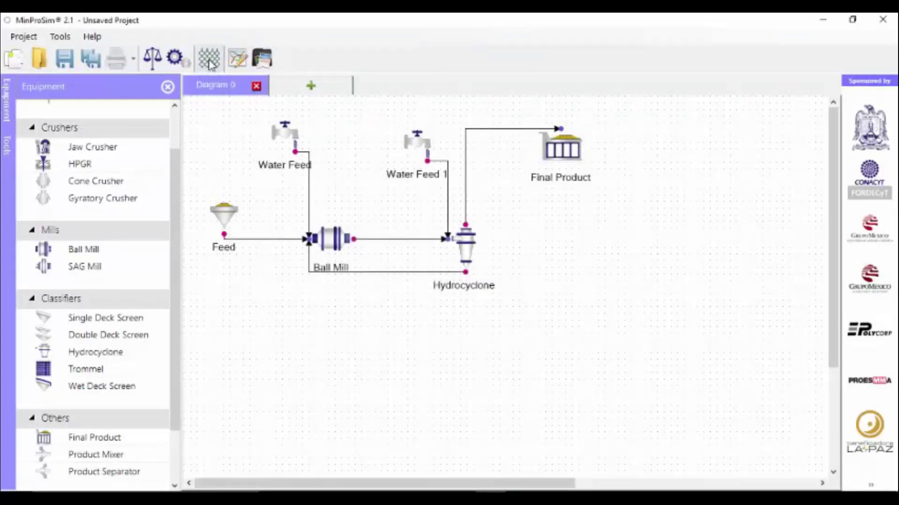
# Open the Feed's stream data and copy the Alimentación fresca size distribution C3:C23 from the Excel sheet
pyautogui.doubleClick(227, 221)
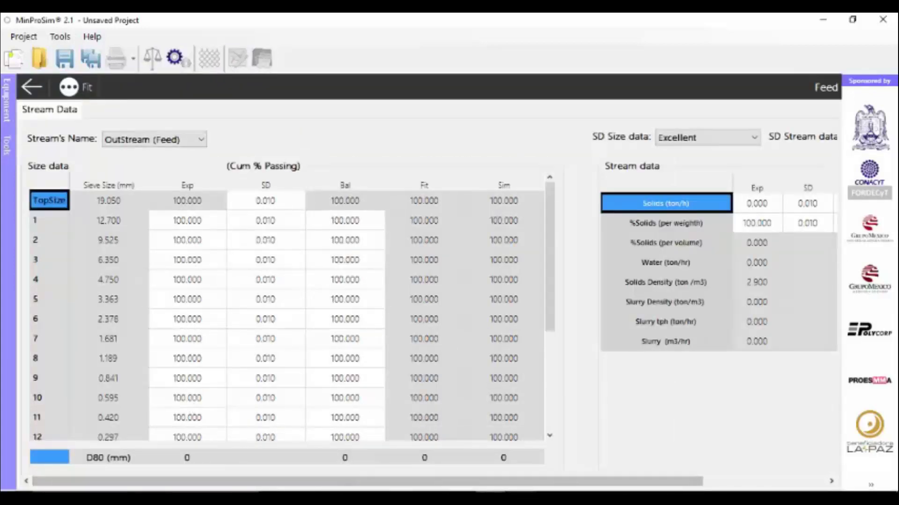
pyautogui.moveTo(370, 492)
pyautogui.click(428, 448)
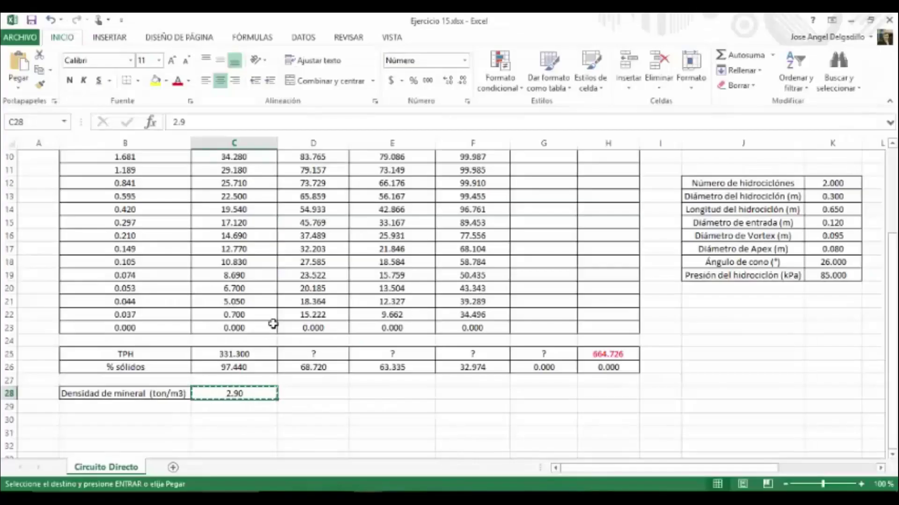
pyautogui.scroll(3, 267, 290)
pyautogui.moveTo(250, 184); pyautogui.dragTo(254, 392)
pyautogui.hotkey('ctrl', 'c')
# Paste the fresh feed size distribution into the Exp column of the Feed's size data in MinProSim, and check all rows
pyautogui.hotkey('alt', 'Tab')
pyautogui.click(202, 208)
pyautogui.hotkey('ctrl', 'v')
pyautogui.click(264, 202)
pyautogui.scroll(-3, 299, 393)
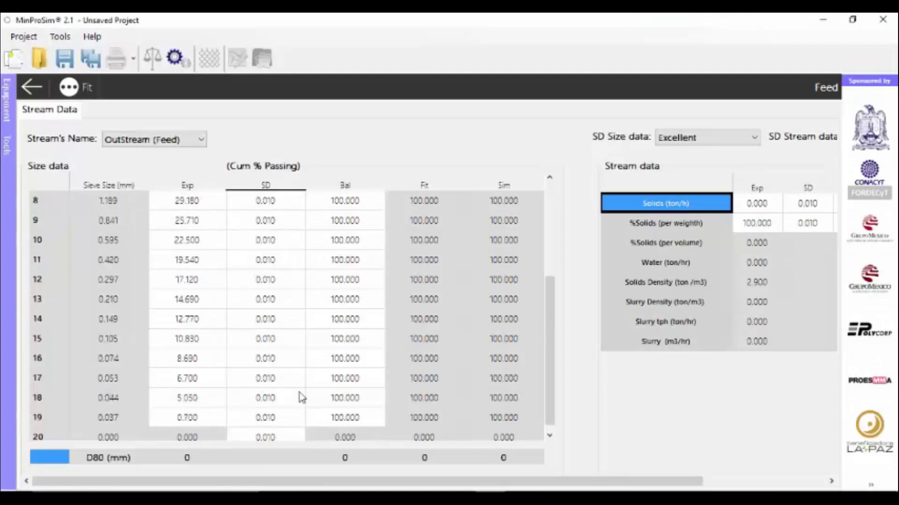
pyautogui.click(271, 434)
pyautogui.scroll(3, 266, 350)
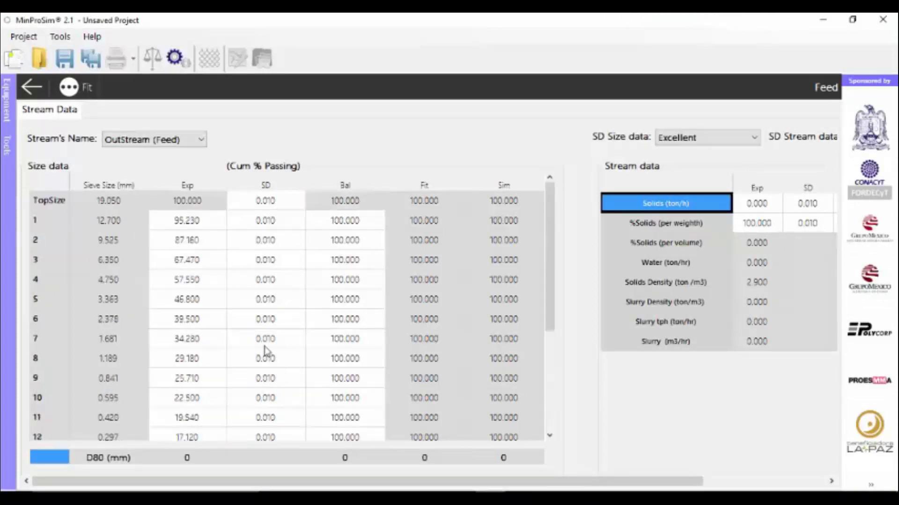
# Select the Feed's experimental Solids cell as target and copy the fresh feed's TPH and % sólidos values from Excel
pyautogui.moveTo(774, 203); pyautogui.dragTo(761, 204)
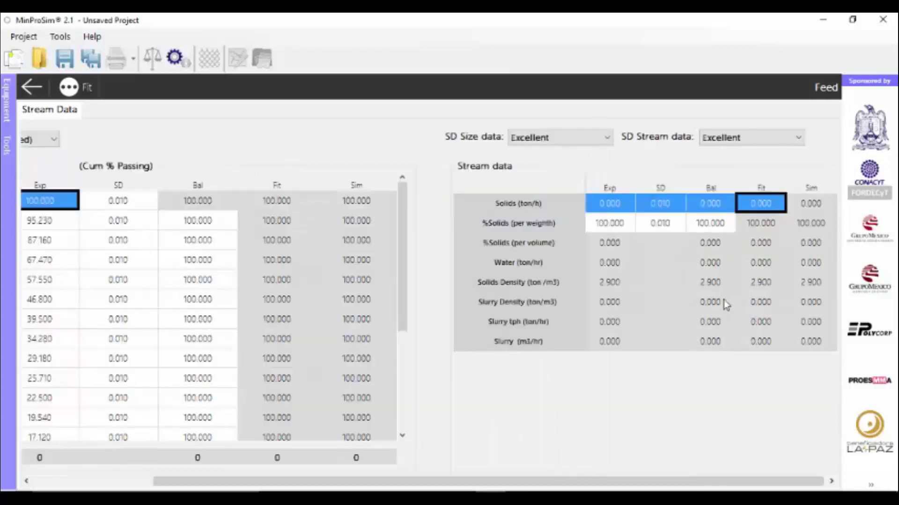
pyautogui.click(591, 208)
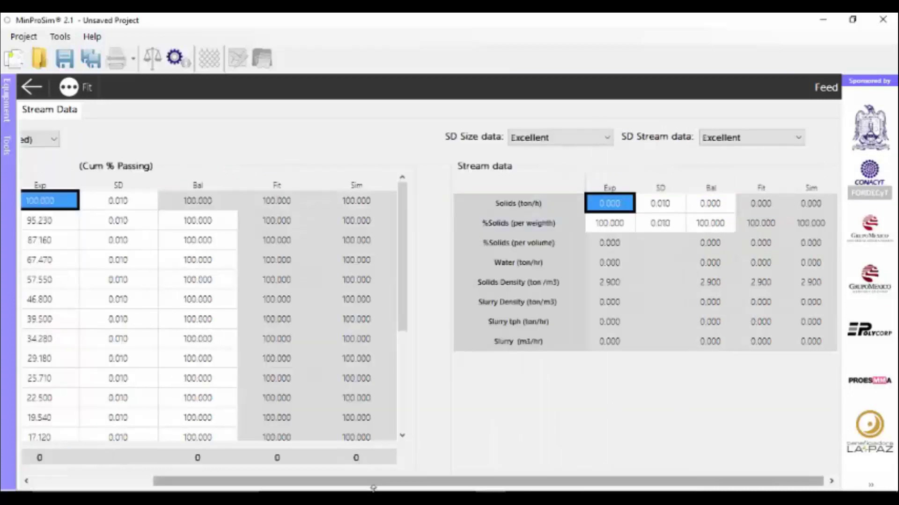
pyautogui.moveTo(375, 485)
pyautogui.click(428, 452)
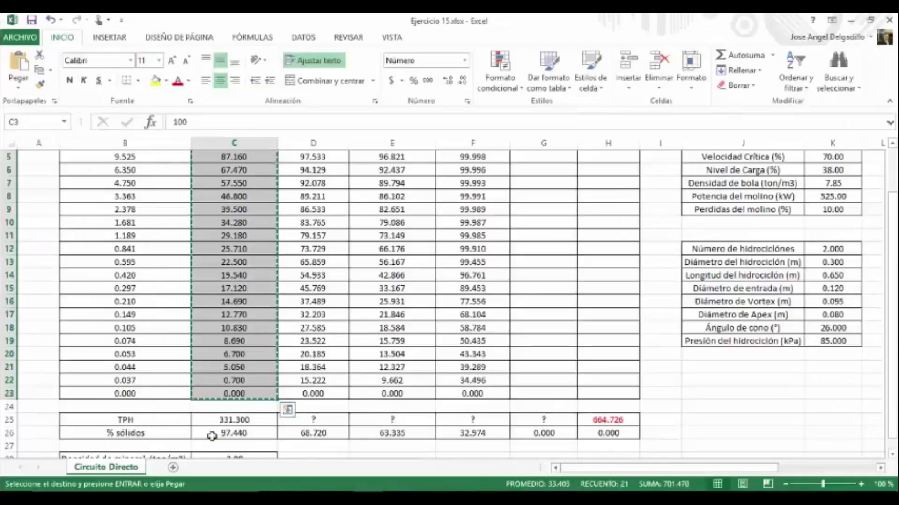
pyautogui.moveTo(234, 420); pyautogui.dragTo(242, 431)
pyautogui.hotkey('ctrl', 'c')
# Set the Feed's experimental solids to 331.300 ton/h and 97.440 % by weight from the copied cells, and return to the diagram
pyautogui.hotkey('alt', 'Tab')
pyautogui.hotkey('ctrl', 'v')
pyautogui.click(674, 206)
pyautogui.click(675, 223)
pyautogui.click(675, 208)
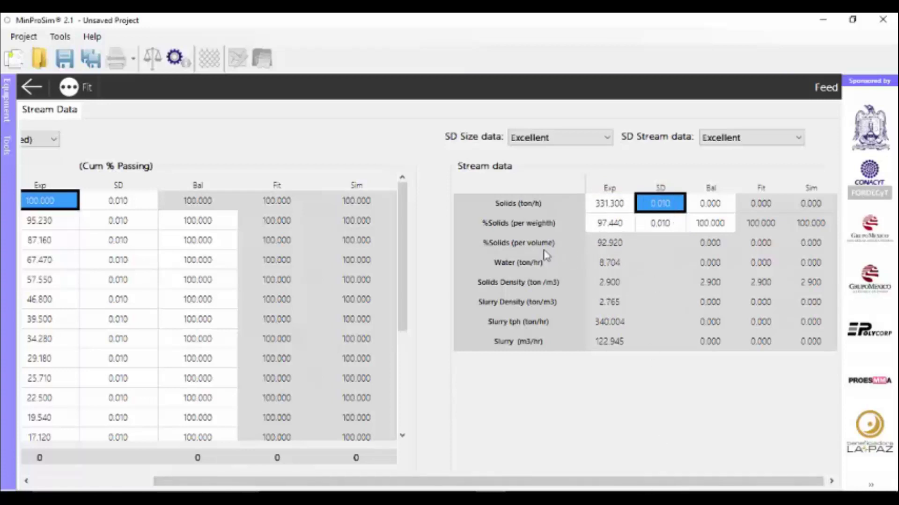
pyautogui.moveTo(534, 482); pyautogui.dragTo(429, 482)
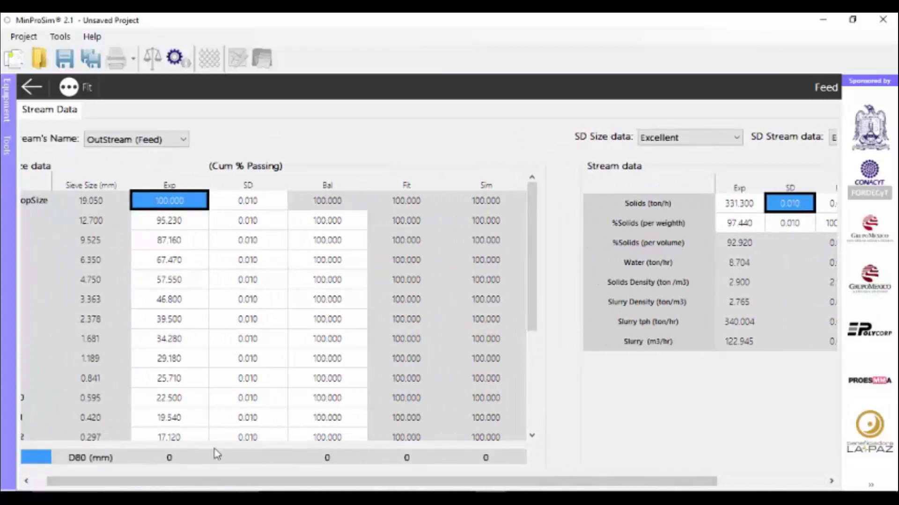
pyautogui.click(28, 89)
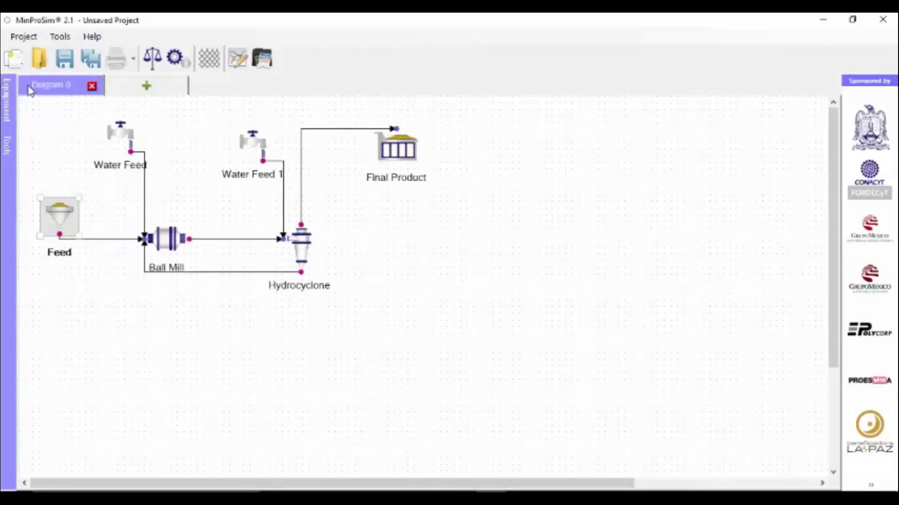
# Open the Ball Mill's Discharge stream data and copy the Descarga Molino size distribution D3:D23 from the Excel sheet
pyautogui.doubleClick(162, 246)
pyautogui.click(150, 140)
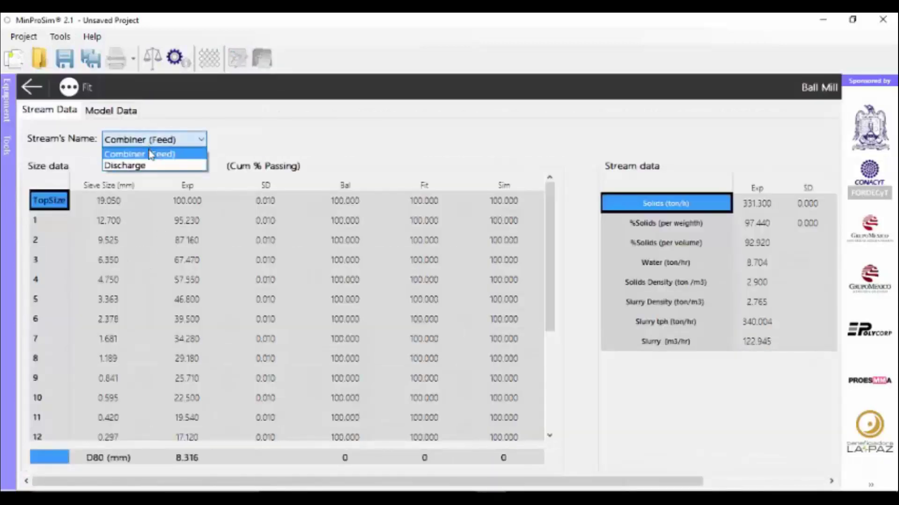
pyautogui.click(148, 168)
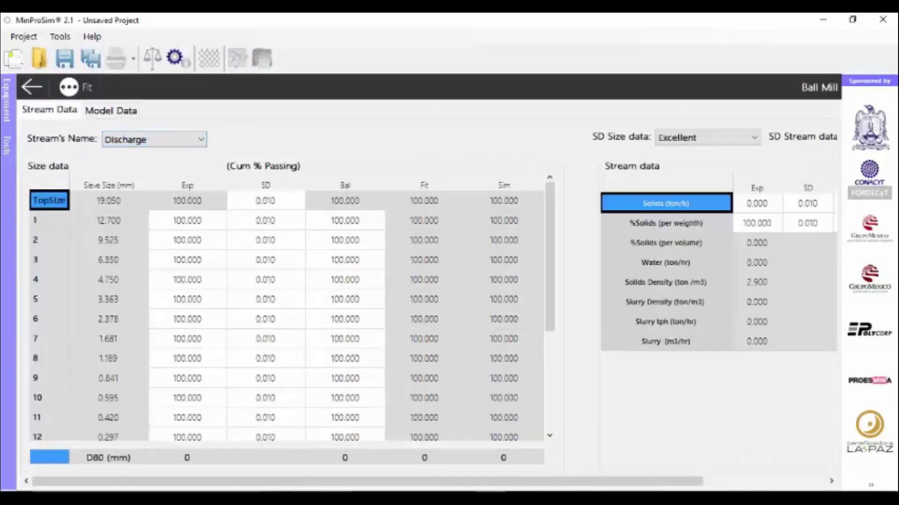
pyautogui.click(393, 444)
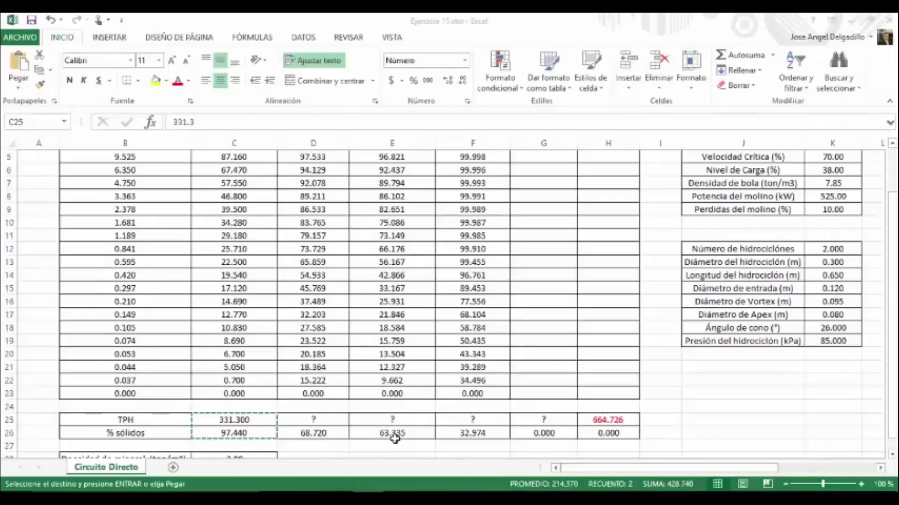
pyautogui.moveTo(313, 183); pyautogui.dragTo(317, 456)
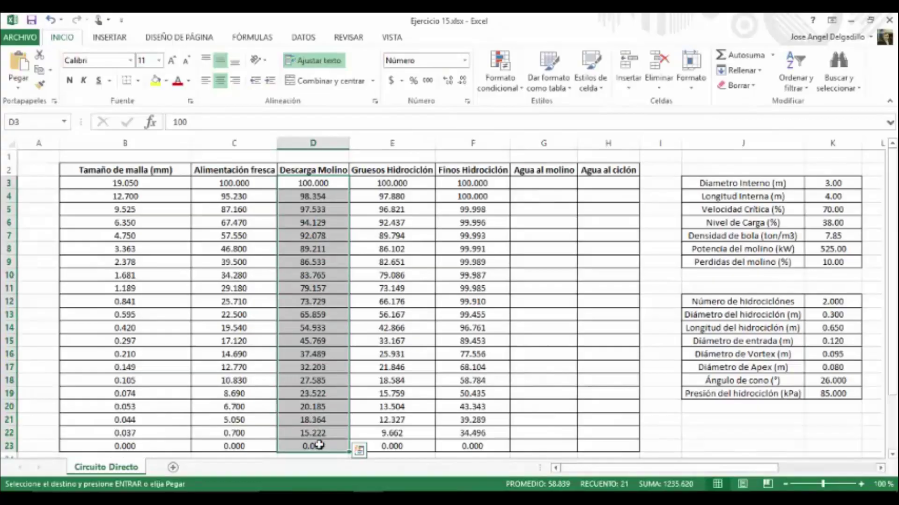
# Paste the mill discharge size distribution into the Exp column of the Ball Mill's Discharge stream, and check all rows
pyautogui.hotkey('alt', 'Tab')
pyautogui.click(193, 206)
pyautogui.hotkey('ctrl', 'v')
pyautogui.scroll(-3, 365, 234)
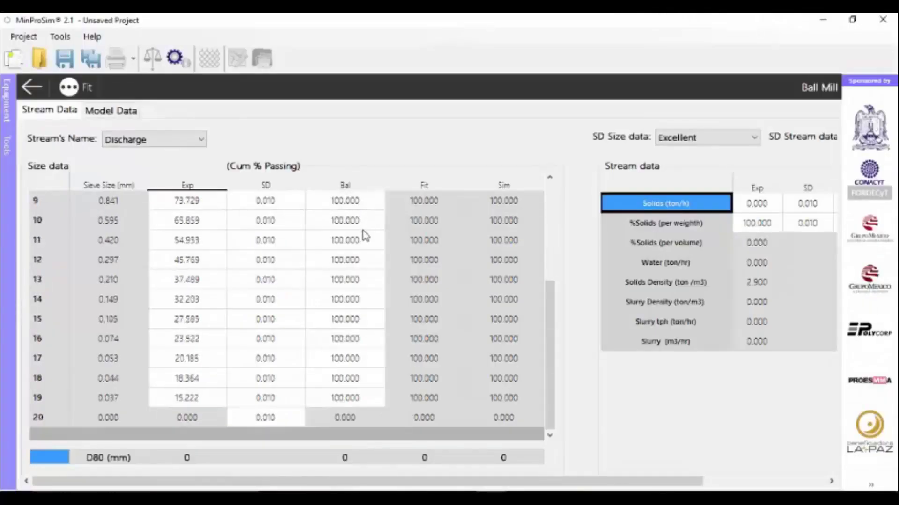
pyautogui.scroll(3, 233, 340)
# Compare the Ball Mill Discharge's experimental Solids (ton/h) field with the mill discharge TPH entry in the Ejercicio 15 Excel sheet
pyautogui.moveTo(762, 202); pyautogui.dragTo(588, 210)
pyautogui.click(126, 194)
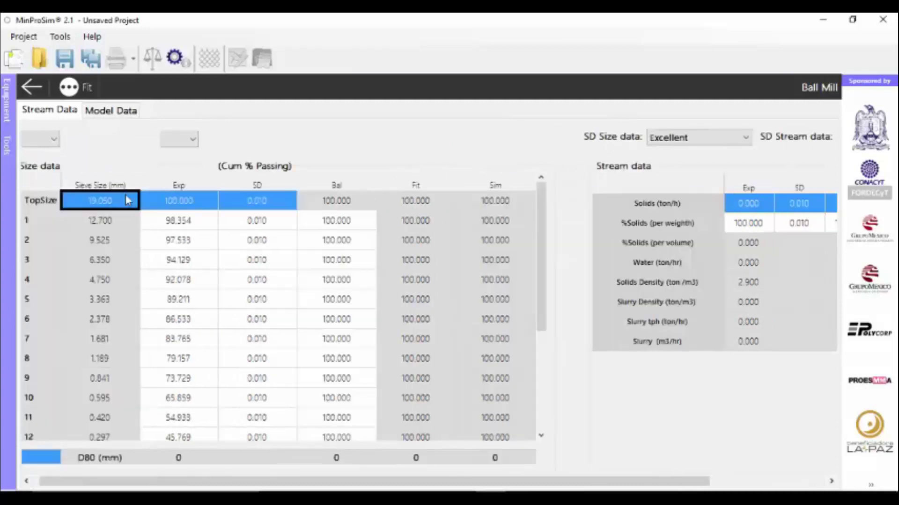
pyautogui.moveTo(125, 200); pyautogui.dragTo(126, 257)
pyautogui.click(220, 198)
pyautogui.moveTo(755, 205); pyautogui.dragTo(612, 205)
pyautogui.click(612, 204)
pyautogui.moveTo(369, 499)
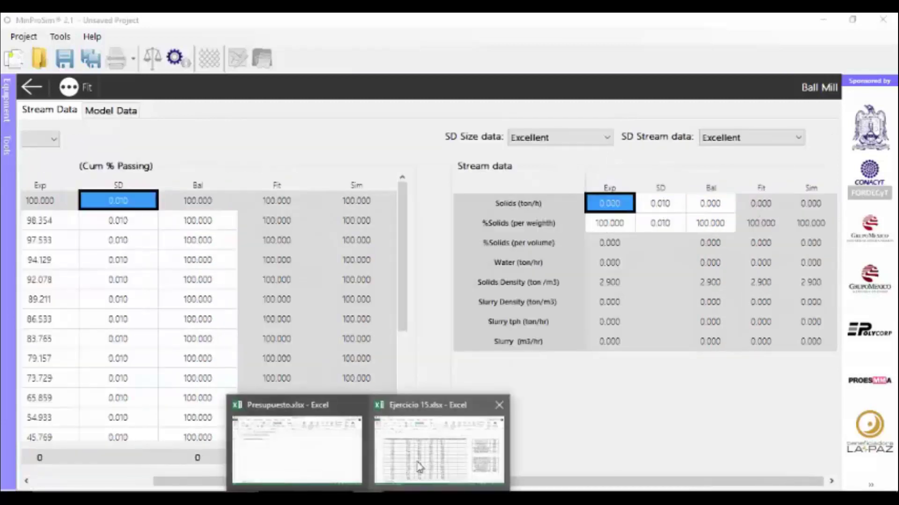
pyautogui.click(429, 445)
pyautogui.scroll(-2, 329, 342)
pyautogui.hotkey('ctrl', 'v')
pyautogui.click(383, 492)
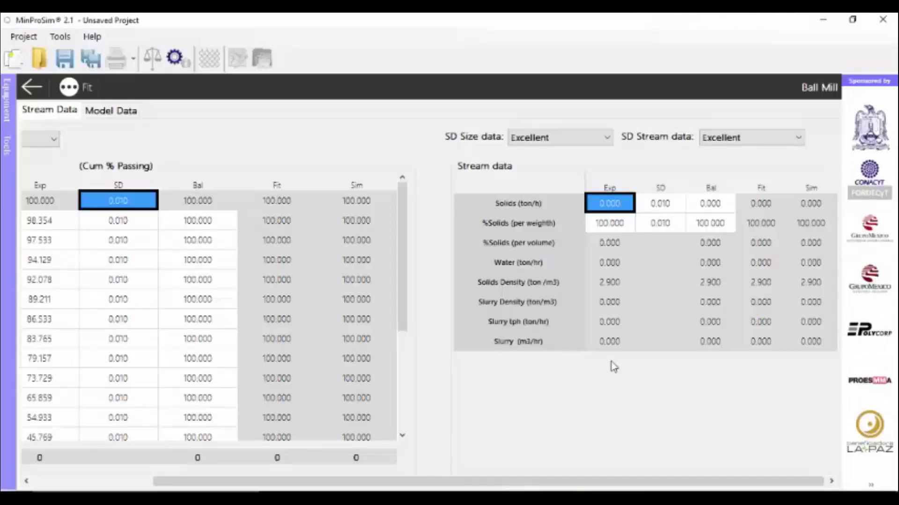
# Set the SD of the Ball Mill Discharge's Solids (ton/h) to 10
pyautogui.click(667, 210)
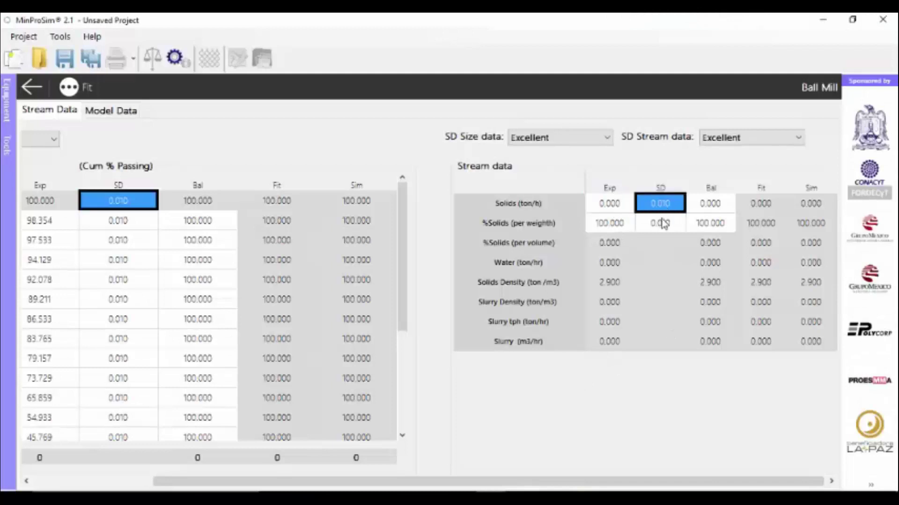
pyautogui.write('10')
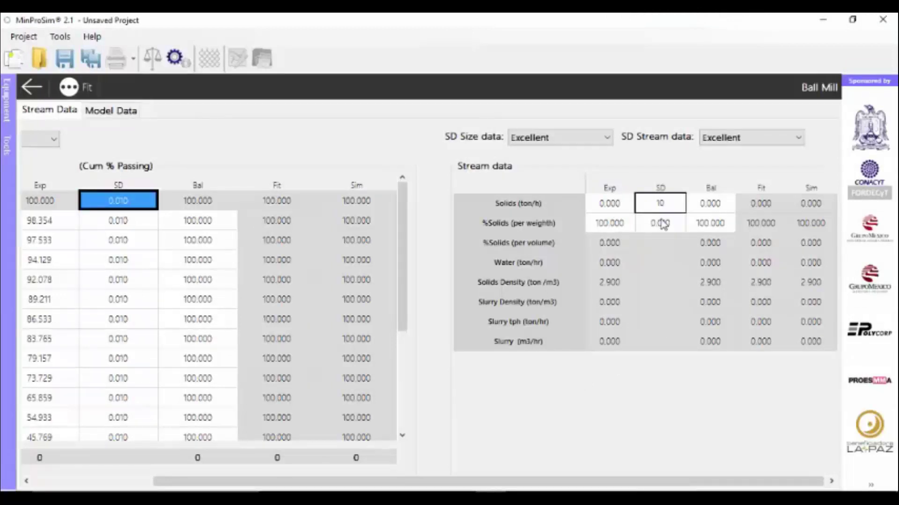
pyautogui.click(669, 227)
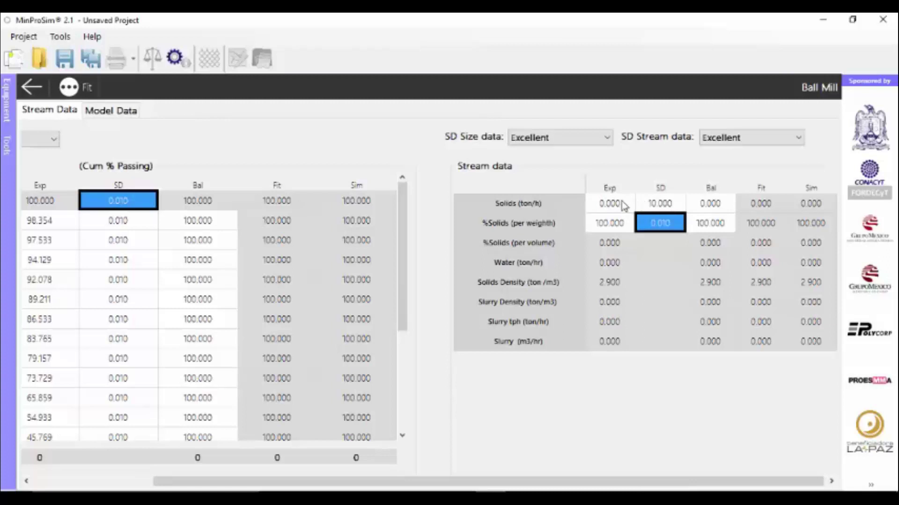
# Copy the mill discharge's % sólidos from Excel cell D26 into the Discharge stream's experimental %Solids by weight, 68.720
pyautogui.click(368, 494)
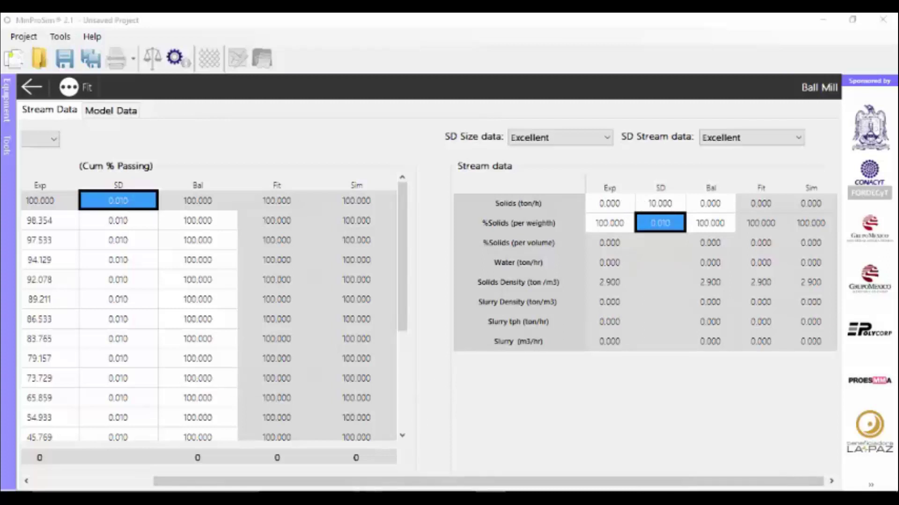
pyautogui.click(416, 442)
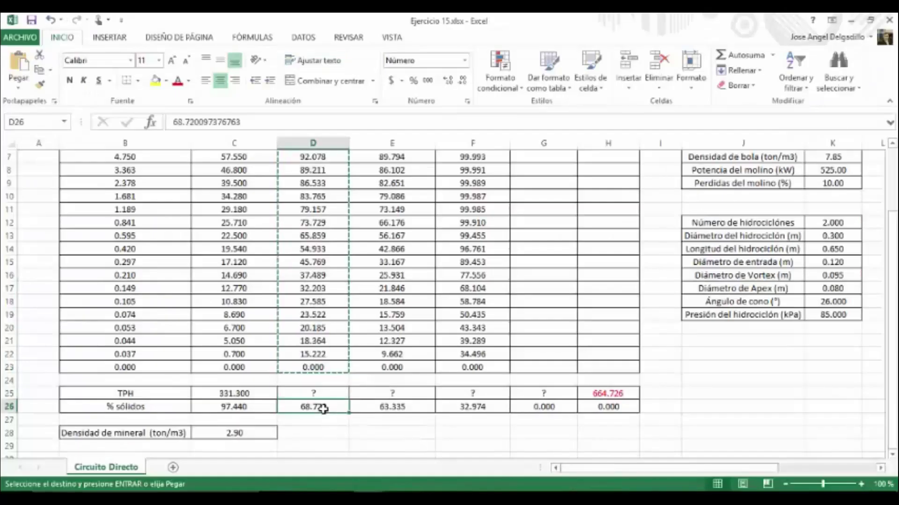
pyautogui.hotkey('ctrl', 'c')
pyautogui.hotkey('alt', 'Tab')
pyautogui.click(620, 225)
pyautogui.hotkey('ctrl', 'v')
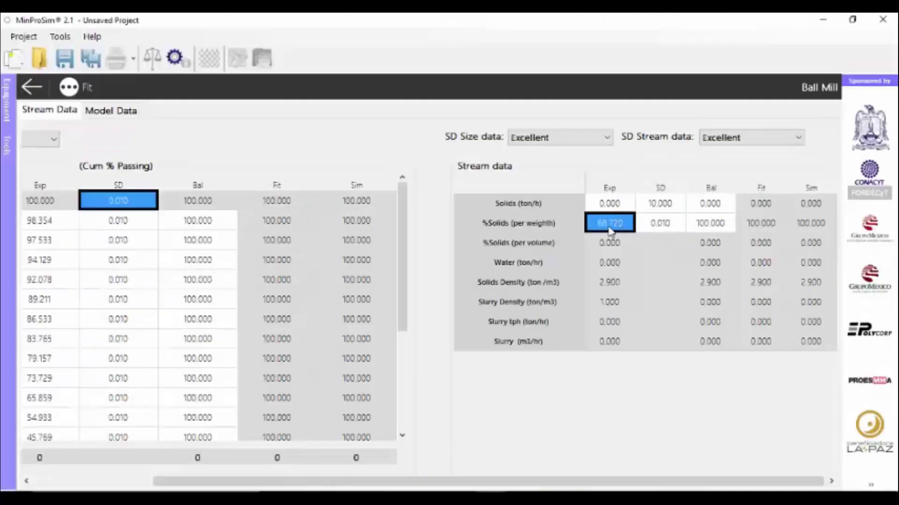
pyautogui.click(660, 226)
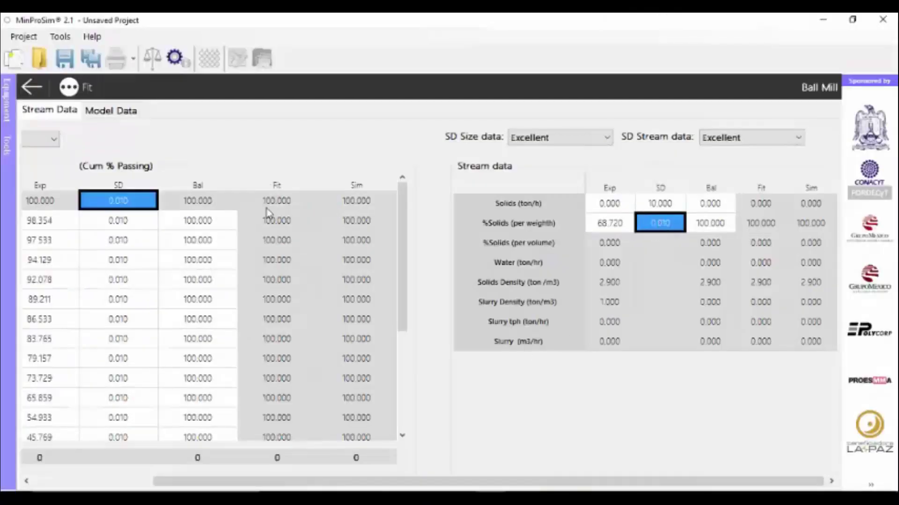
# Return to the diagram and open the Hydrocyclone's Overflow (Fine) stream data
pyautogui.moveTo(209, 481); pyautogui.dragTo(89, 480)
pyautogui.click(200, 140)
pyautogui.click(171, 164)
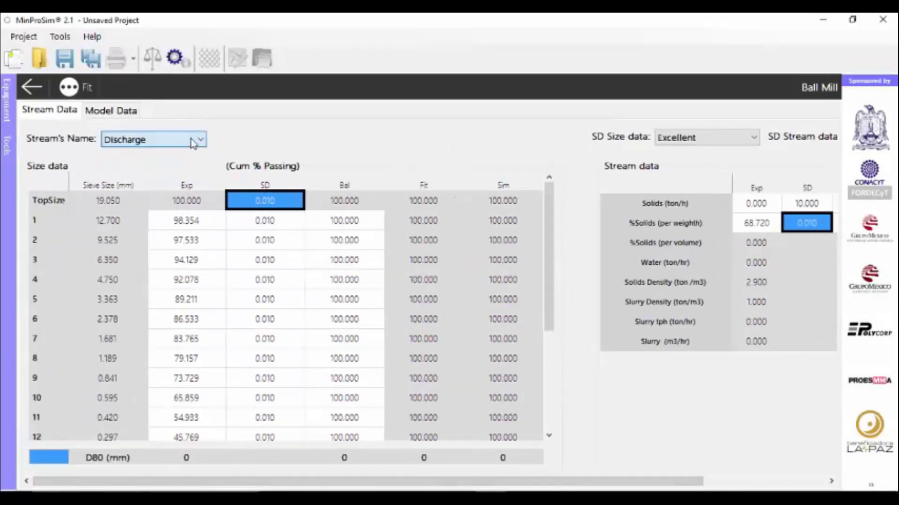
pyautogui.click(29, 88)
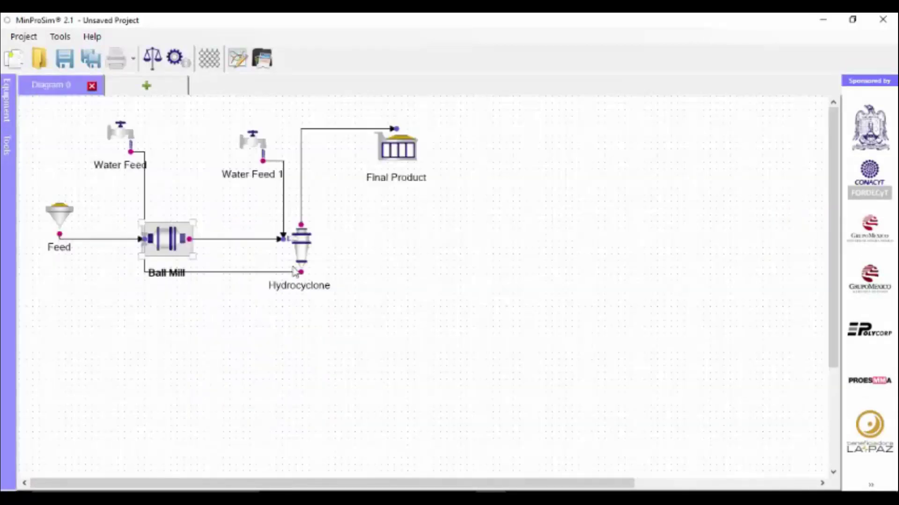
pyautogui.click(302, 252)
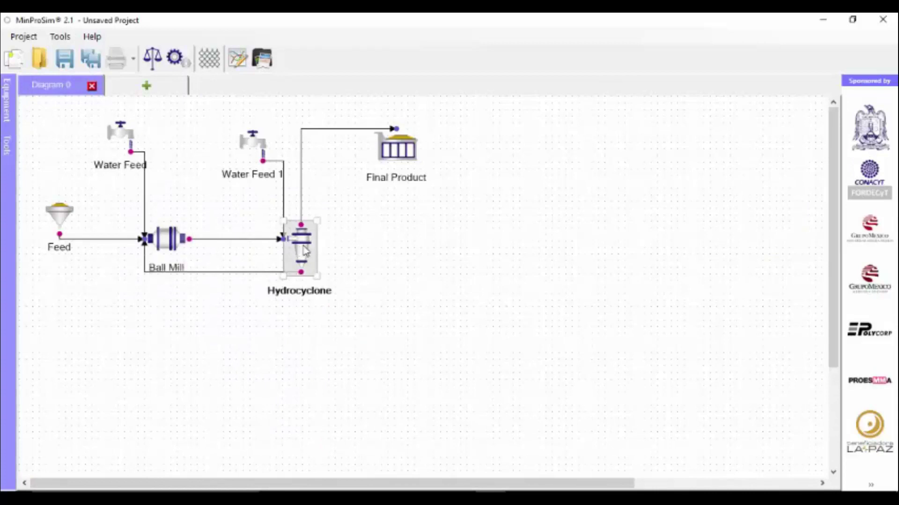
pyautogui.doubleClick(304, 252)
pyautogui.click(182, 139)
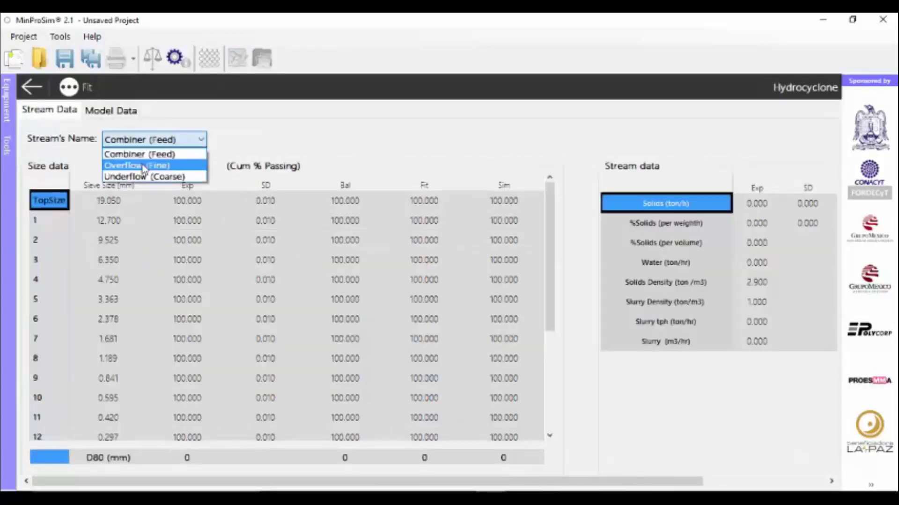
pyautogui.click(143, 167)
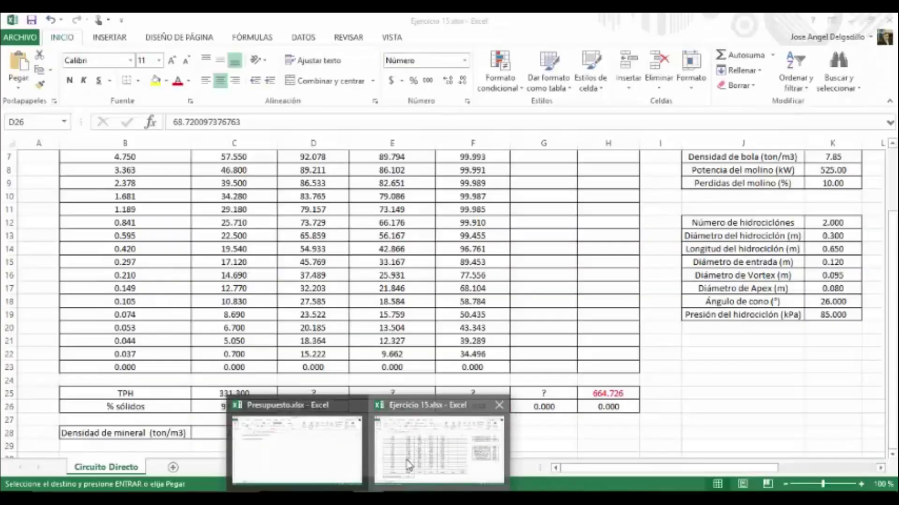
# Copy the Finos Hidrociclón size distribution F3:F23 from Excel into the Overflow stream's Exp column, and check all rows
pyautogui.click(410, 465)
pyautogui.scroll(2, 381, 334)
pyautogui.moveTo(452, 180); pyautogui.dragTo(454, 447)
pyautogui.hotkey('ctrl', 'c')
pyautogui.hotkey('alt', 'Tab')
pyautogui.click(200, 206)
pyautogui.hotkey('ctrl', 'v')
pyautogui.scroll(-3, 305, 323)
pyautogui.scroll(3, 305, 324)
# Check the hydrocyclone fines' TPH entry in Excel and trace the circuit diagram from Feed to Final Product
pyautogui.moveTo(550, 485); pyautogui.dragTo(662, 423)
pyautogui.click(610, 205)
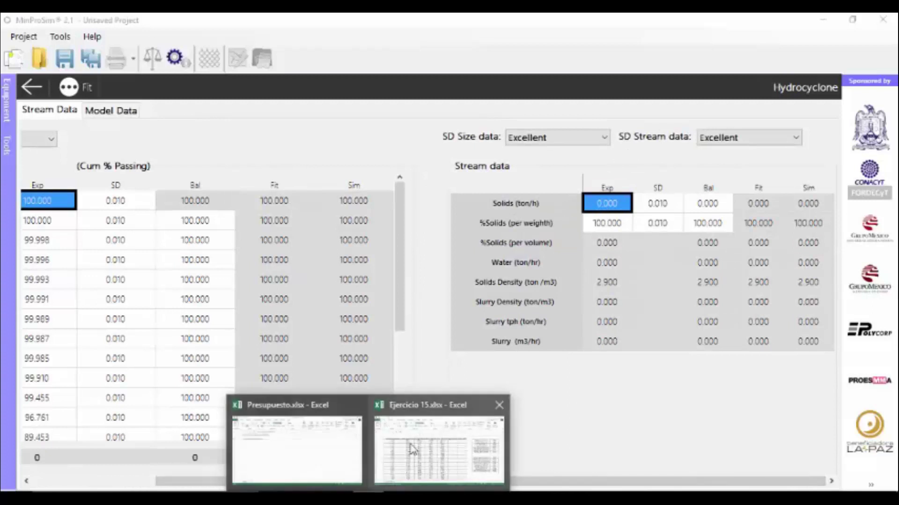
pyautogui.click(413, 449)
pyautogui.scroll(-3, 438, 407)
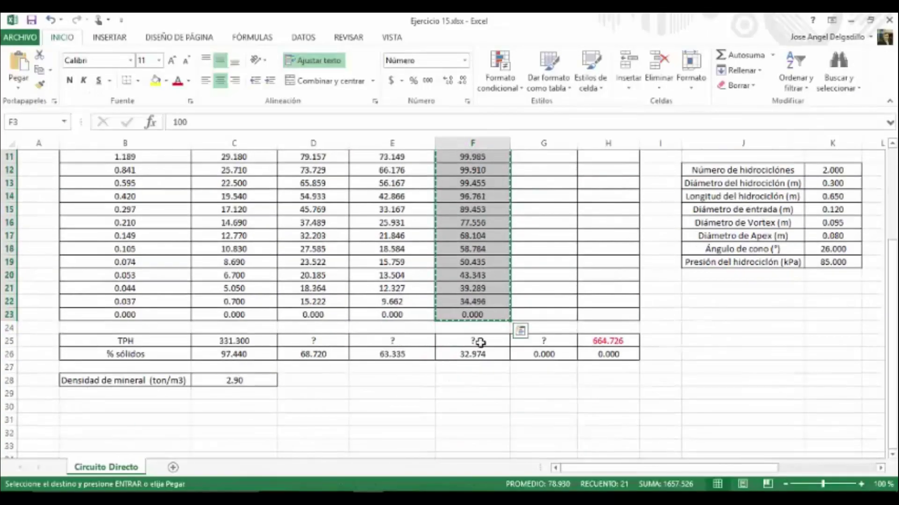
pyautogui.click(479, 344)
pyautogui.moveTo(569, 468); pyautogui.dragTo(652, 469)
pyautogui.scroll(3, 602, 311)
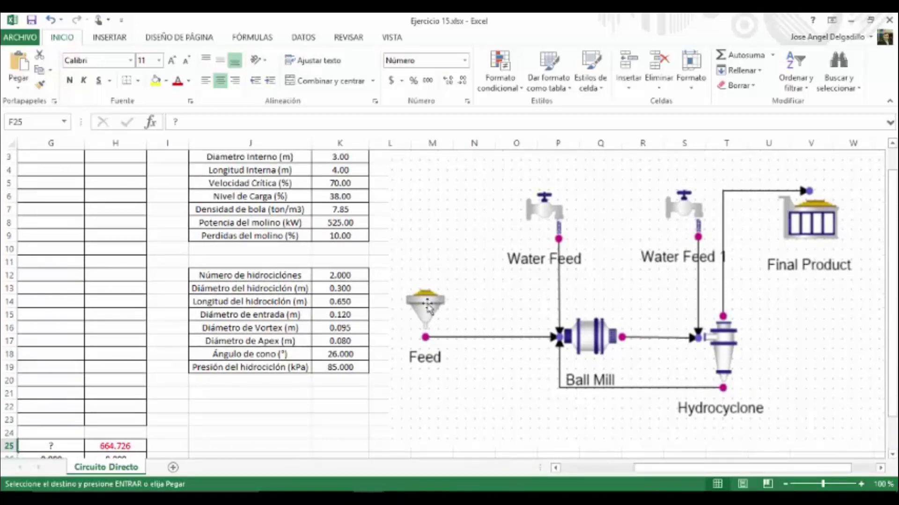
pyautogui.moveTo(644, 469); pyautogui.dragTo(674, 449)
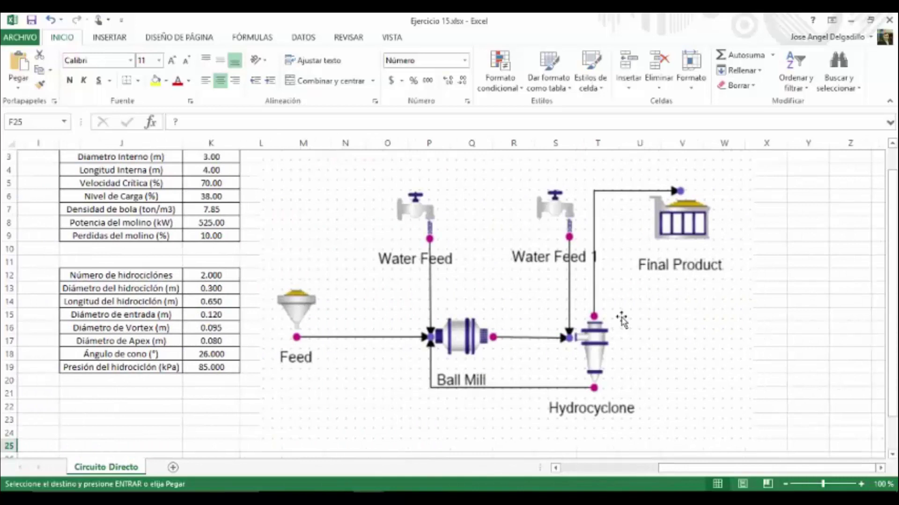
pyautogui.moveTo(663, 469); pyautogui.dragTo(562, 469)
# Copy the fresh feed's TPH from Excel cell C25 into the Overflow stream's experimental Solids, 331.300 ton/h
pyautogui.click(234, 447)
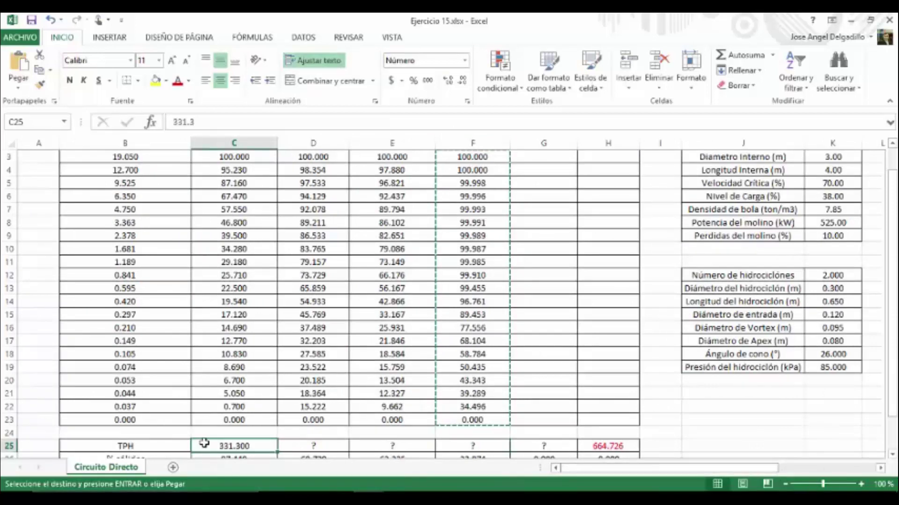
pyautogui.hotkey('ctrl', 'c')
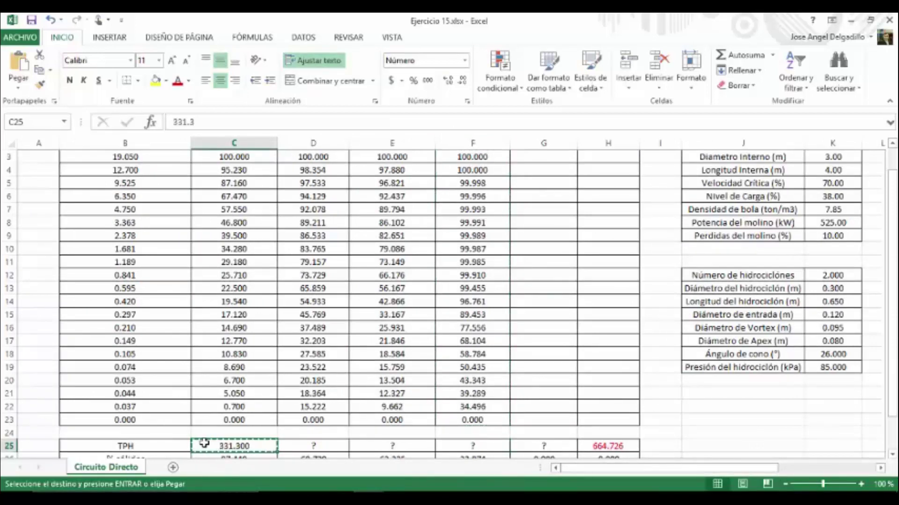
pyautogui.hotkey('alt', 'Tab')
pyautogui.click(621, 210)
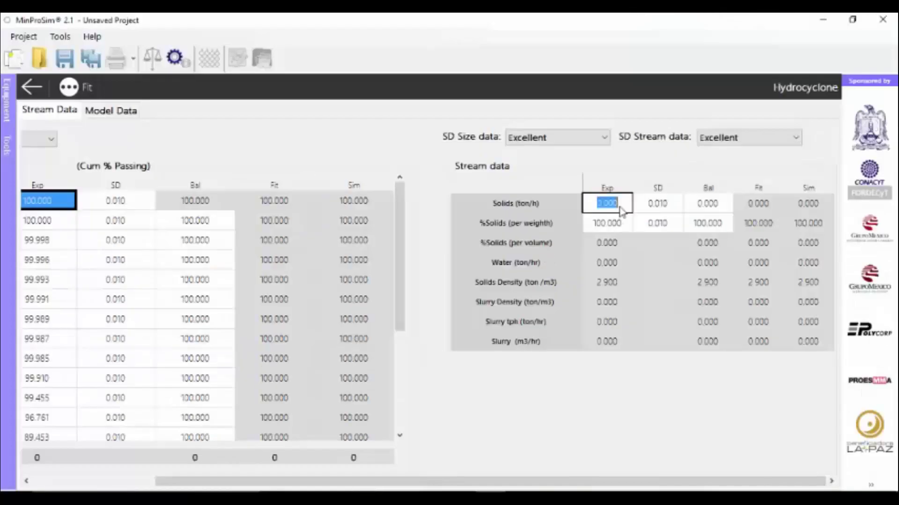
pyautogui.hotkey('ctrl', 'v')
pyautogui.click(624, 221)
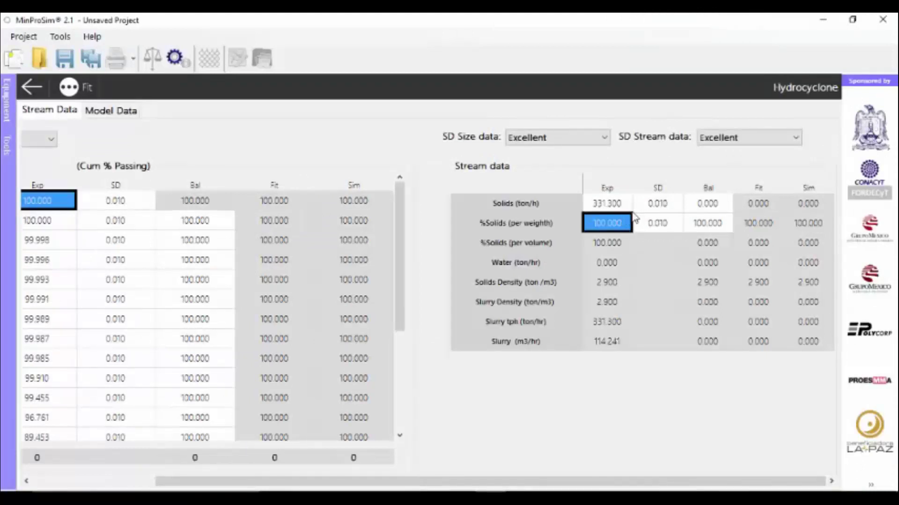
pyautogui.click(658, 206)
pyautogui.click(614, 209)
# Copy the fines' % sólidos from Excel cell F26 into the Overflow's experimental %Solids by weight, 32.974, and check the SD values
pyautogui.click(619, 225)
pyautogui.hotkey('alt', 'Tab')
pyautogui.scroll(-2, 475, 368)
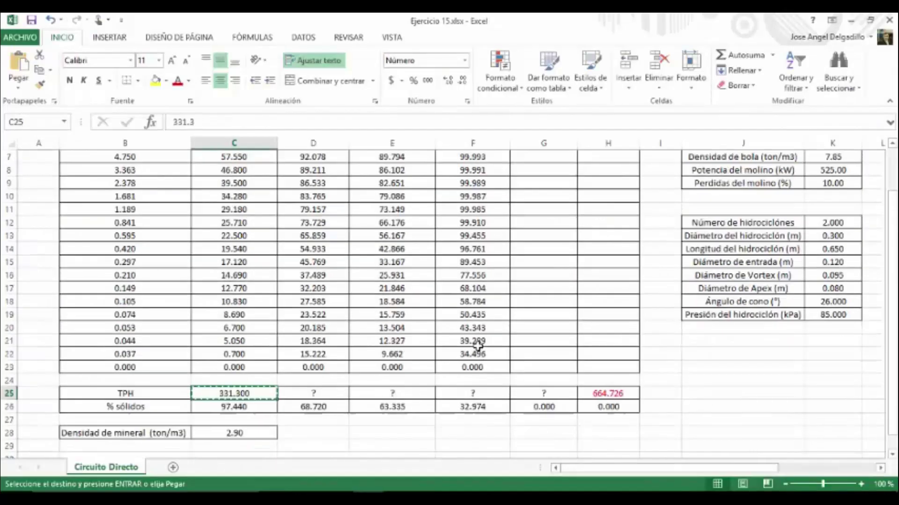
pyautogui.click(479, 407)
pyautogui.hotkey('ctrl', 'c')
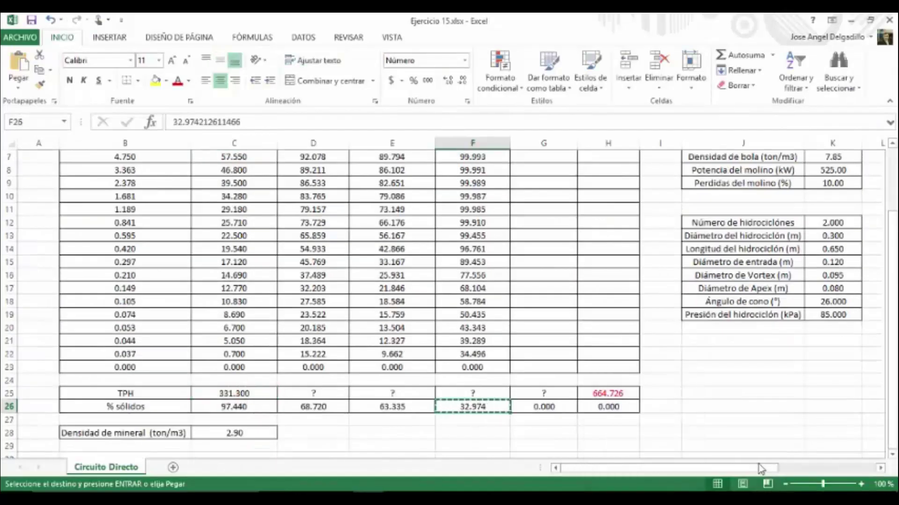
pyautogui.hotkey('alt', 'Tab')
pyautogui.hotkey('ctrl', 'v')
pyautogui.click(657, 204)
pyautogui.click(657, 223)
pyautogui.click(657, 204)
# Switch the Hydrocyclone to its Underflow (Coarse) stream and copy the Gruesos Hidrociclón size distribution E3:E23 from Excel
pyautogui.moveTo(617, 484); pyautogui.dragTo(495, 484)
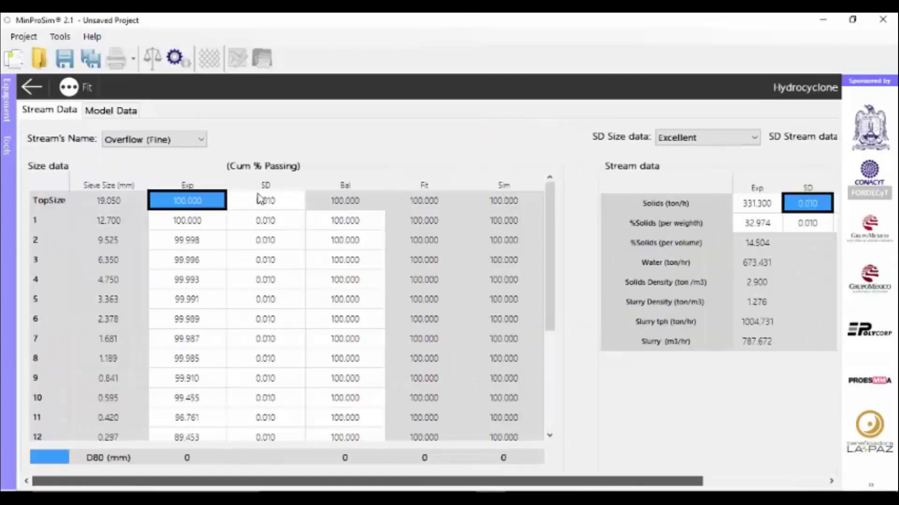
pyautogui.click(201, 141)
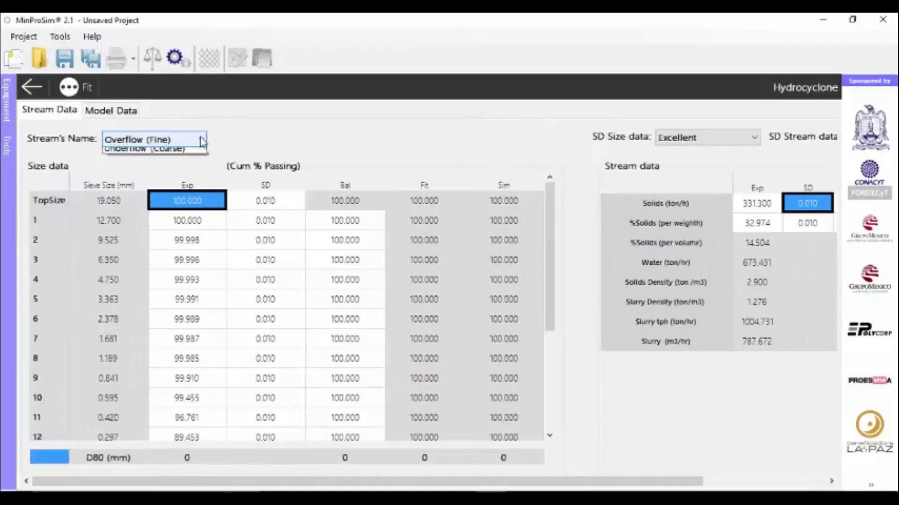
pyautogui.click(168, 178)
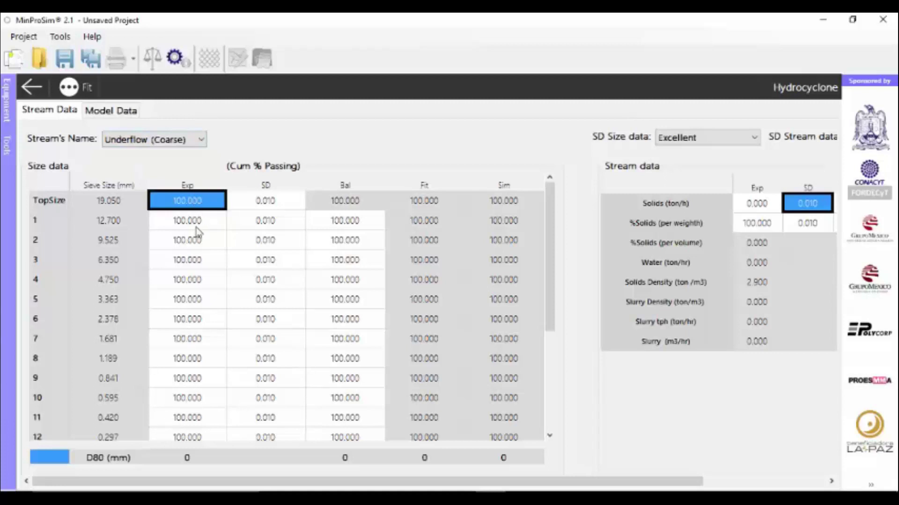
pyautogui.click(368, 499)
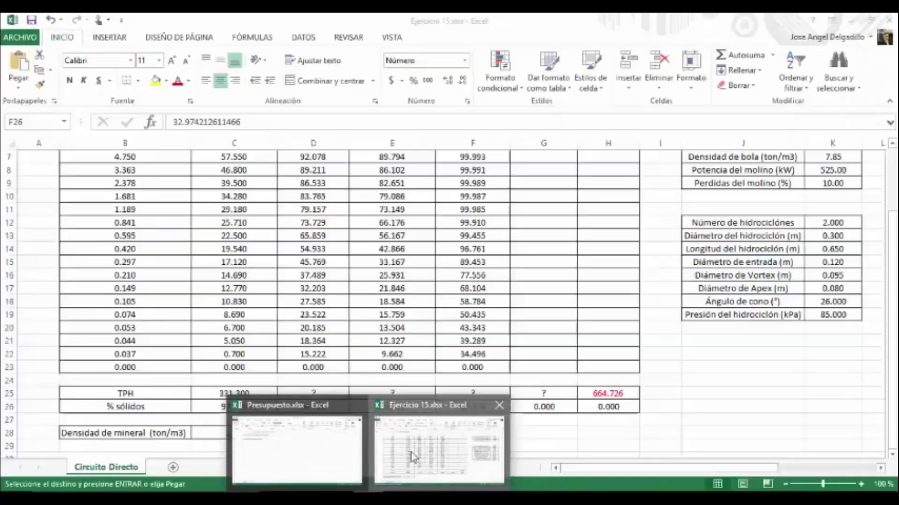
pyautogui.click(439, 447)
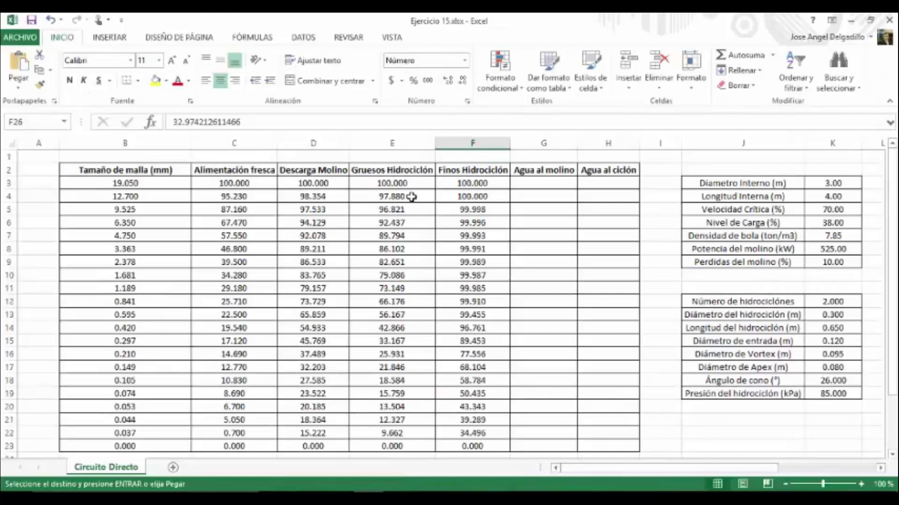
pyautogui.moveTo(396, 183); pyautogui.dragTo(396, 407)
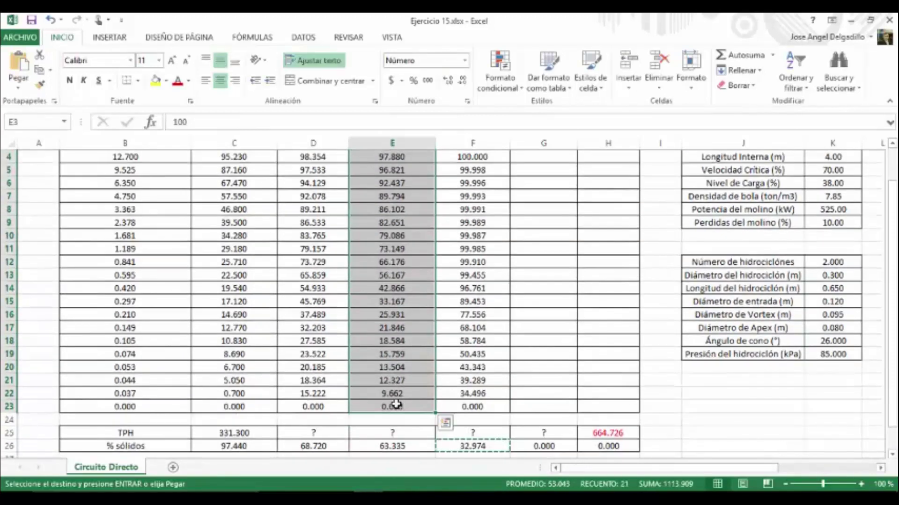
pyautogui.hotkey('ctrl', 'c')
pyautogui.hotkey('ctrl', 'v')
# Paste the coarse size distribution into the Exp column of the Hydrocyclone's Underflow (Coarse) stream, and check the rows
pyautogui.hotkey('alt', 'Tab')
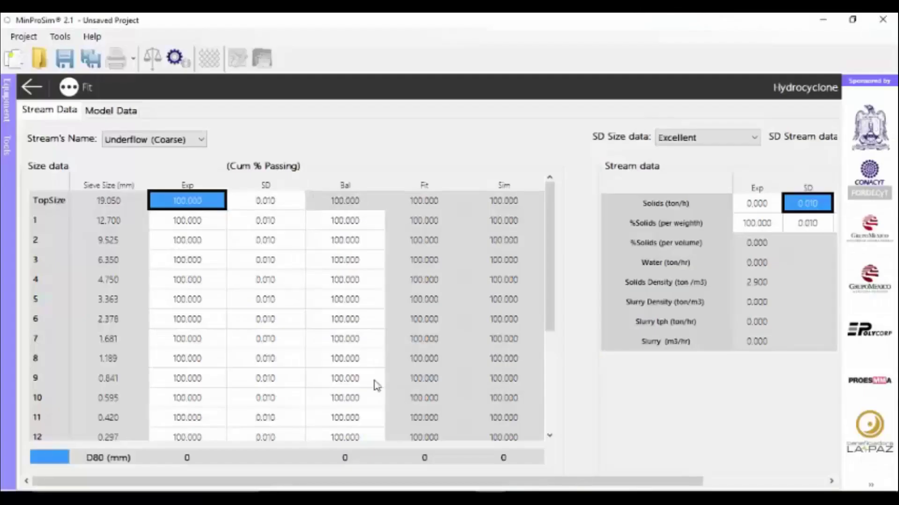
pyautogui.hotkey('ctrl', 'v')
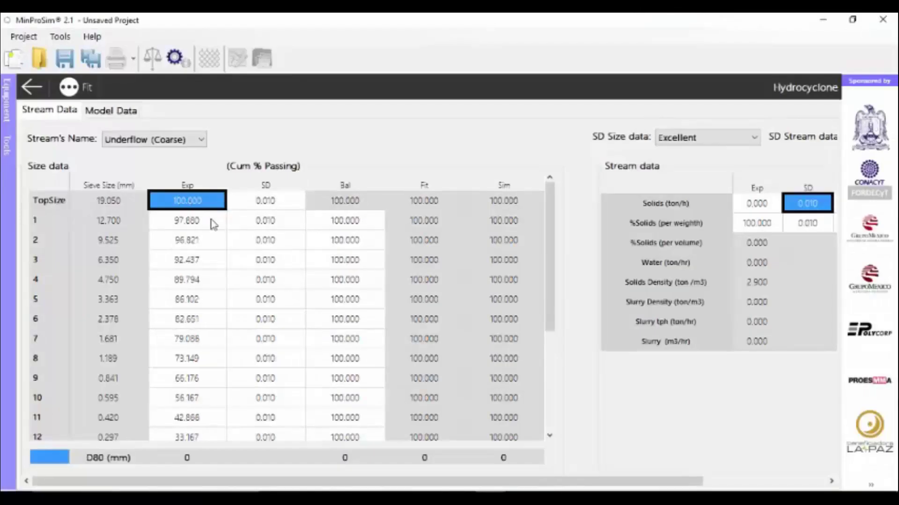
pyautogui.scroll(-3, 215, 237)
pyautogui.scroll(3, 209, 405)
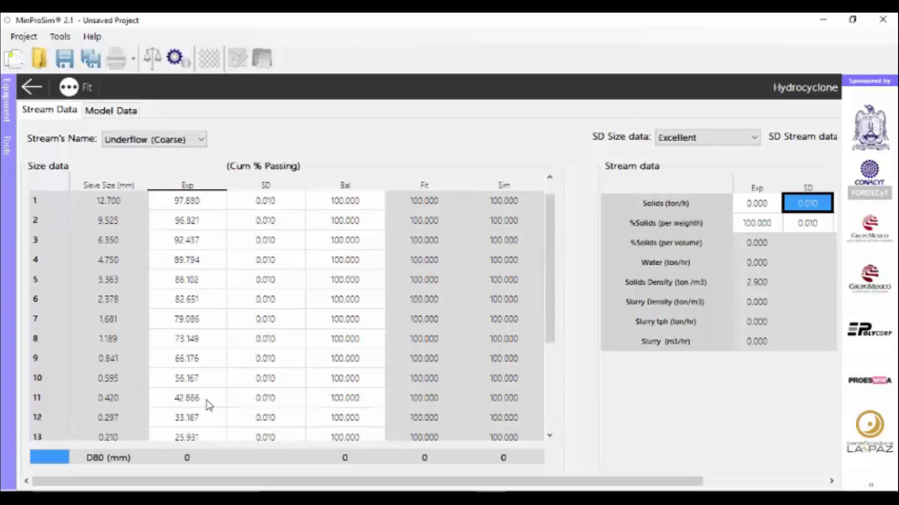
pyautogui.scroll(1, 209, 405)
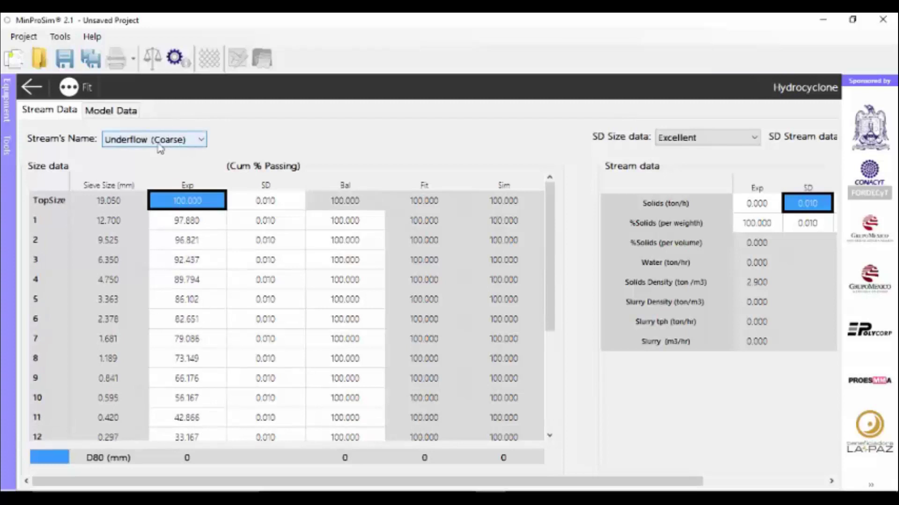
# Check the coarse stream's TPH in Excel cell E25, and set the SD of the Hydrocyclone Underflow's Solids to 10
pyautogui.moveTo(549, 478); pyautogui.dragTo(670, 479)
pyautogui.hotkey('alt', 'Tab')
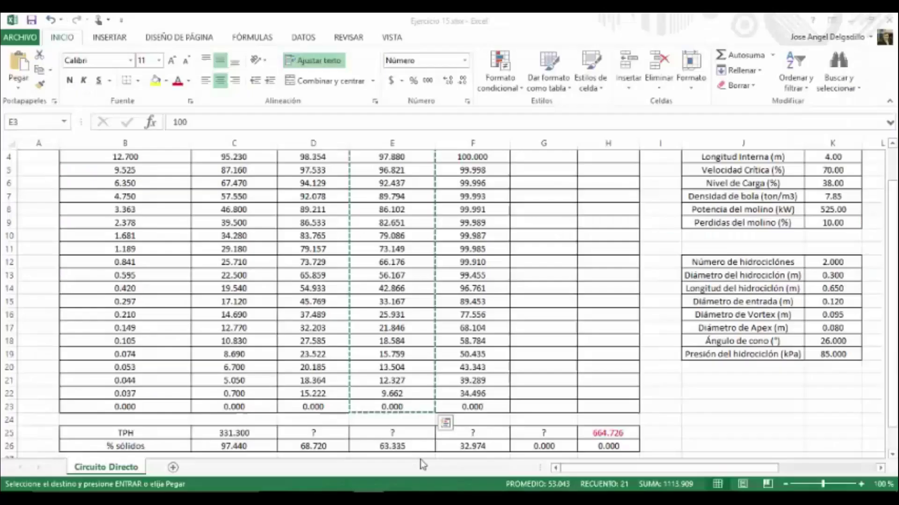
pyautogui.click(397, 434)
pyautogui.moveTo(368, 498)
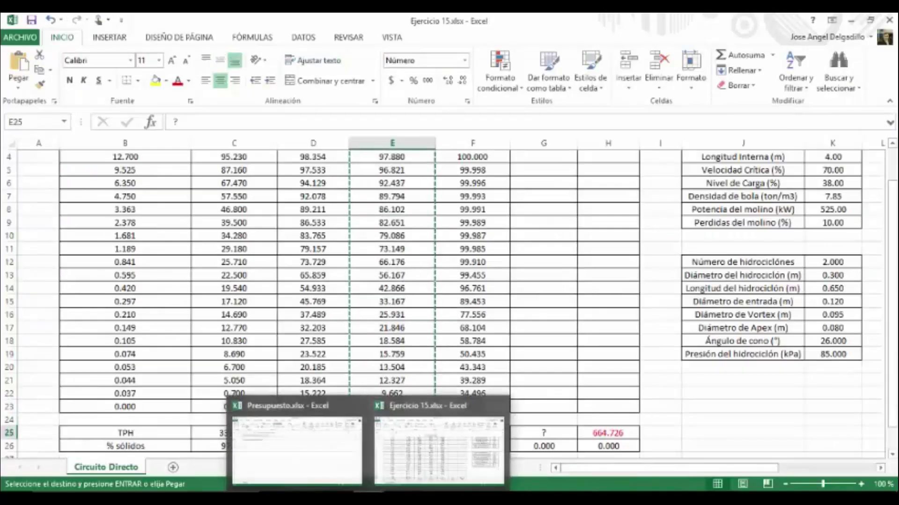
pyautogui.click(411, 498)
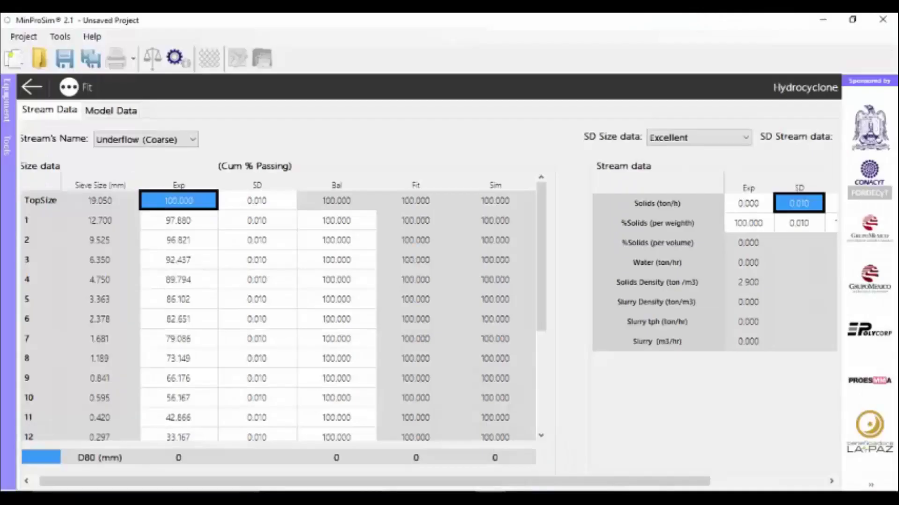
pyautogui.click(752, 205)
pyautogui.click(624, 206)
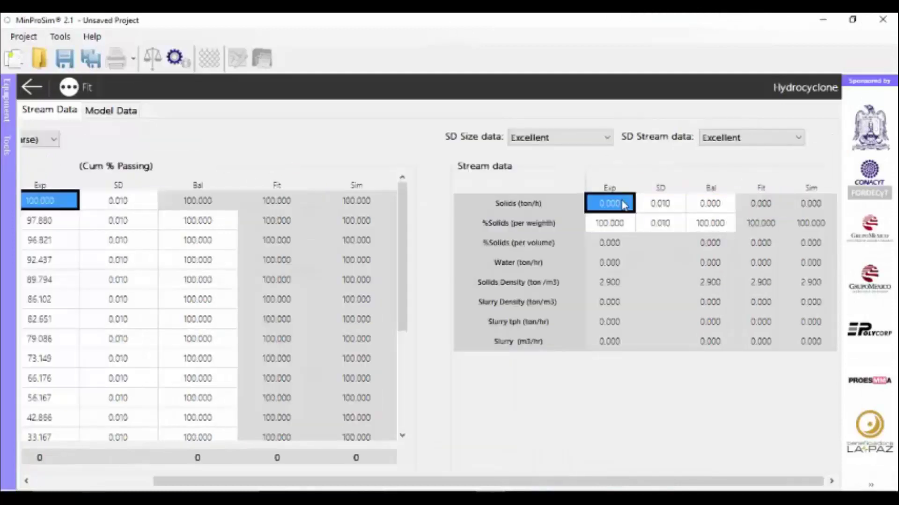
pyautogui.click(669, 209)
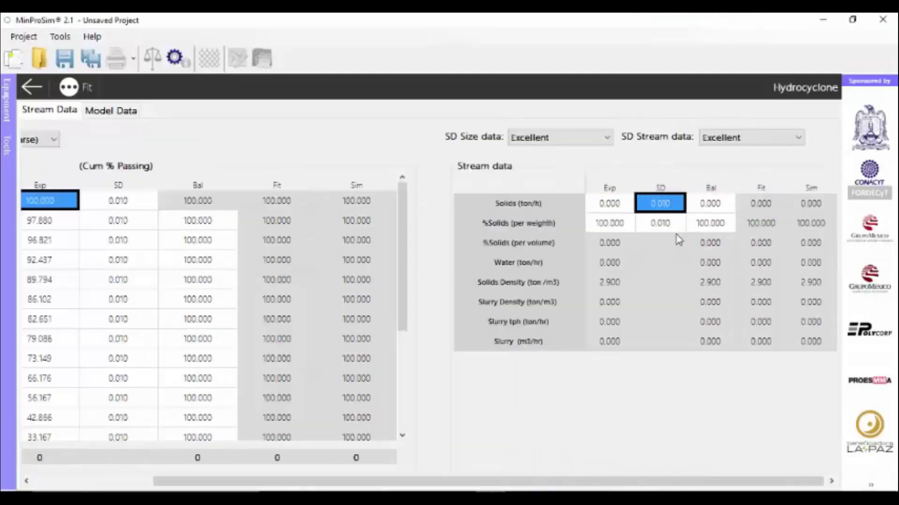
pyautogui.write('10')
pyautogui.press('Return')
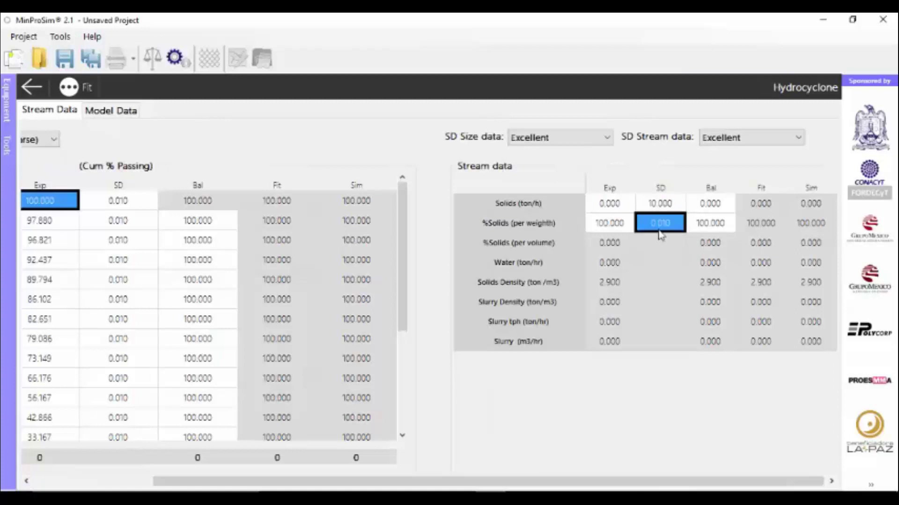
pyautogui.click(654, 205)
pyautogui.click(619, 223)
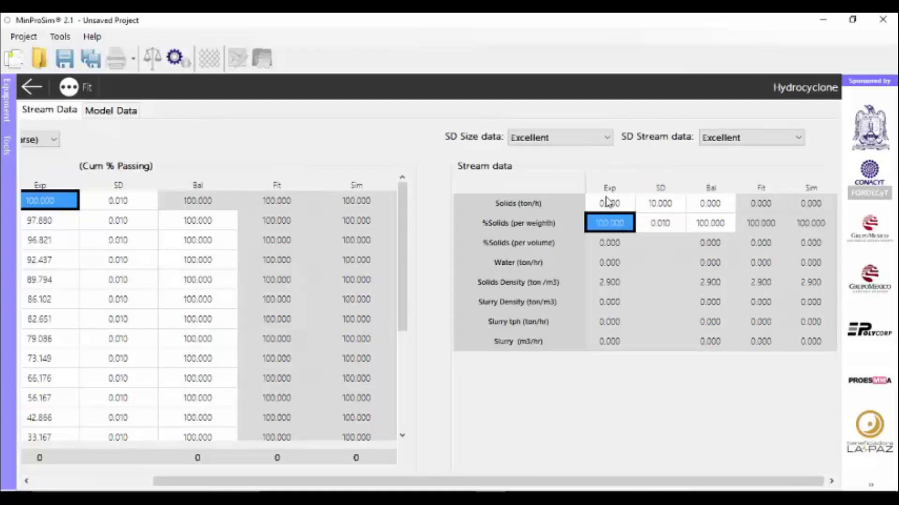
pyautogui.click(640, 225)
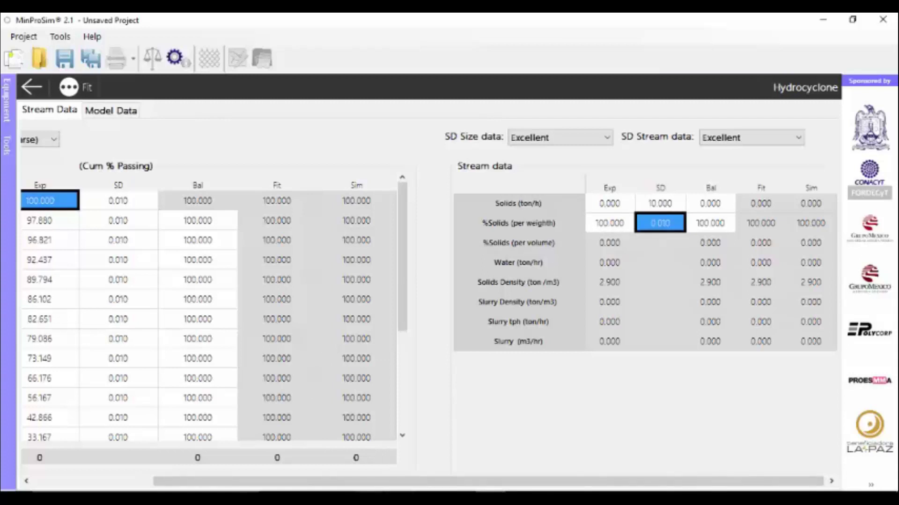
# Copy the coarse % sólidos from Excel cell E26 into the Underflow's experimental %Solids by weight, 63.335, check the SDs and return to the flowsheet
pyautogui.click(412, 451)
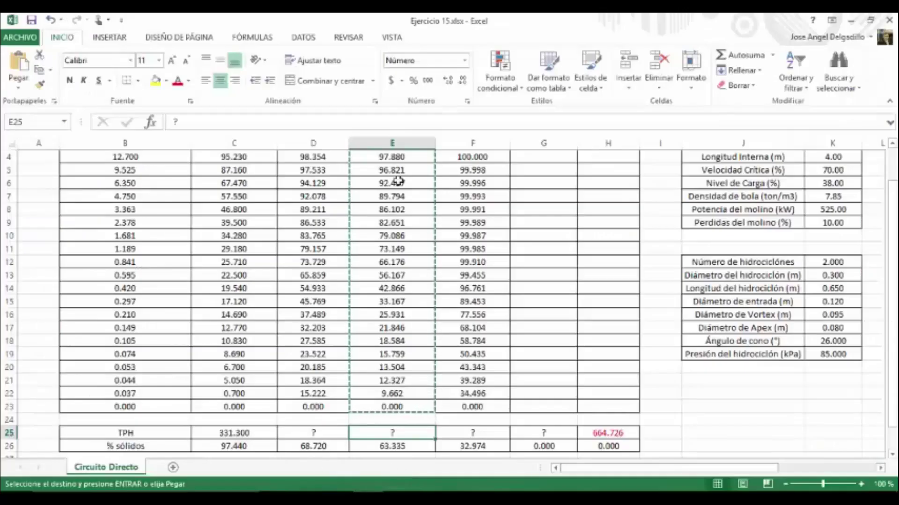
pyautogui.click(391, 446)
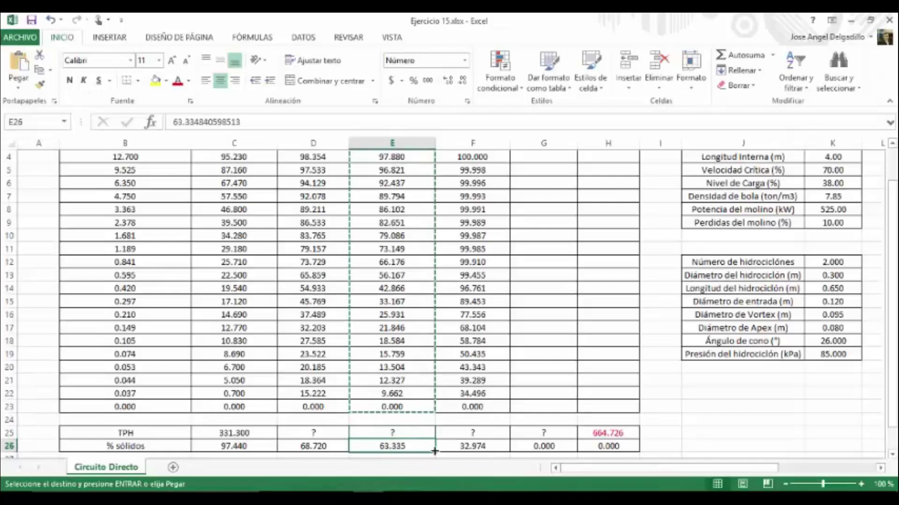
pyautogui.hotkey('alt', 'Tab')
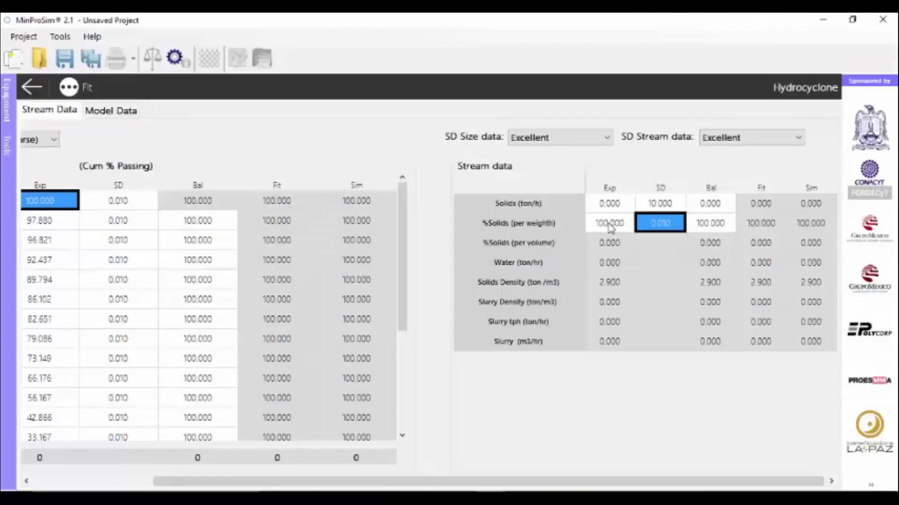
pyautogui.click(609, 225)
pyautogui.hotkey('ctrl', 'v')
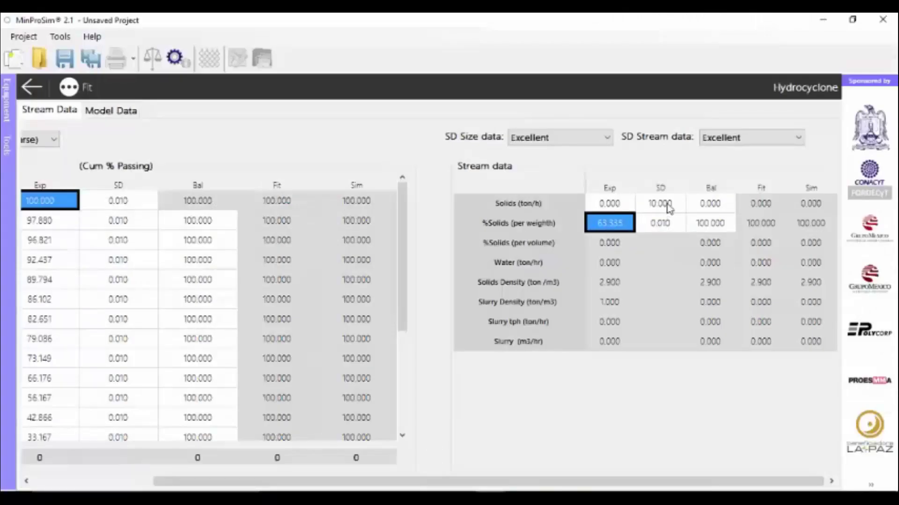
pyautogui.click(669, 206)
pyautogui.moveTo(629, 476); pyautogui.dragTo(608, 480)
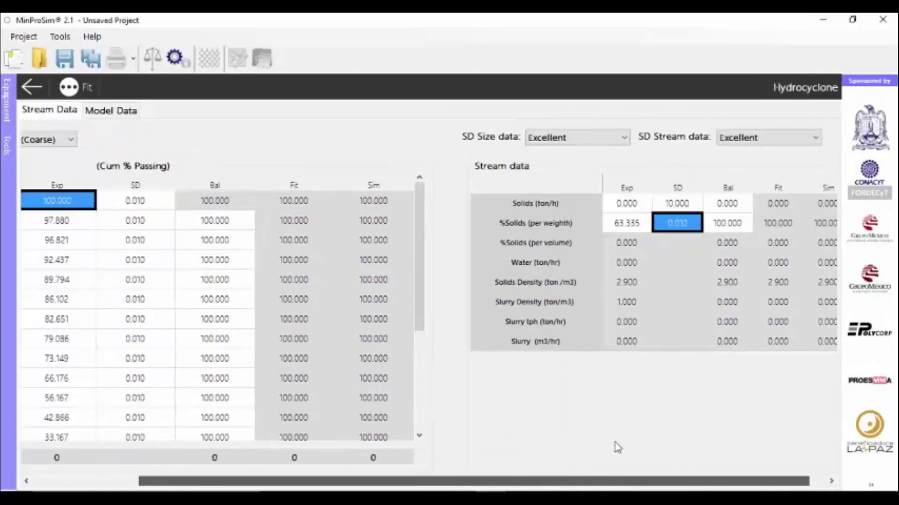
pyautogui.click(640, 229)
pyautogui.click(676, 222)
pyautogui.moveTo(681, 478); pyautogui.dragTo(551, 482)
pyautogui.click(35, 88)
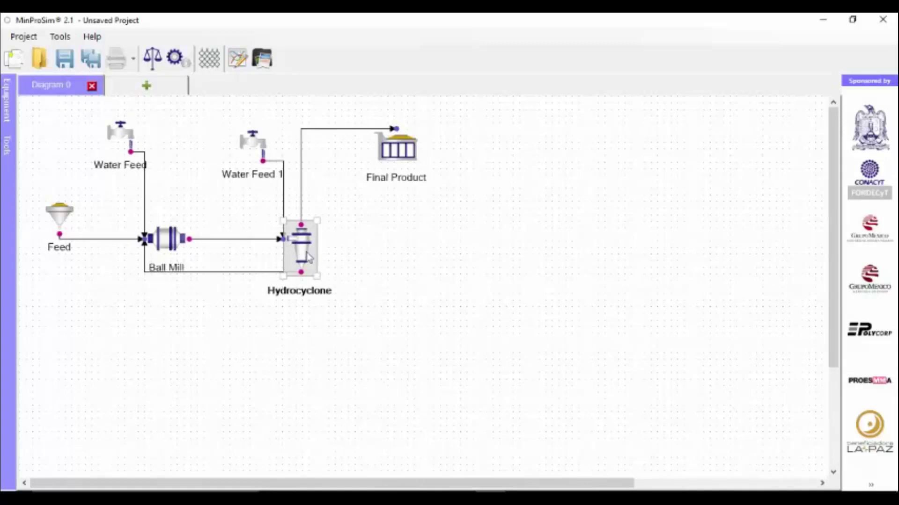
# Open the Water Feed unit that supplies the Ball Mill and rename it as Agua al Molino
pyautogui.doubleClick(121, 131)
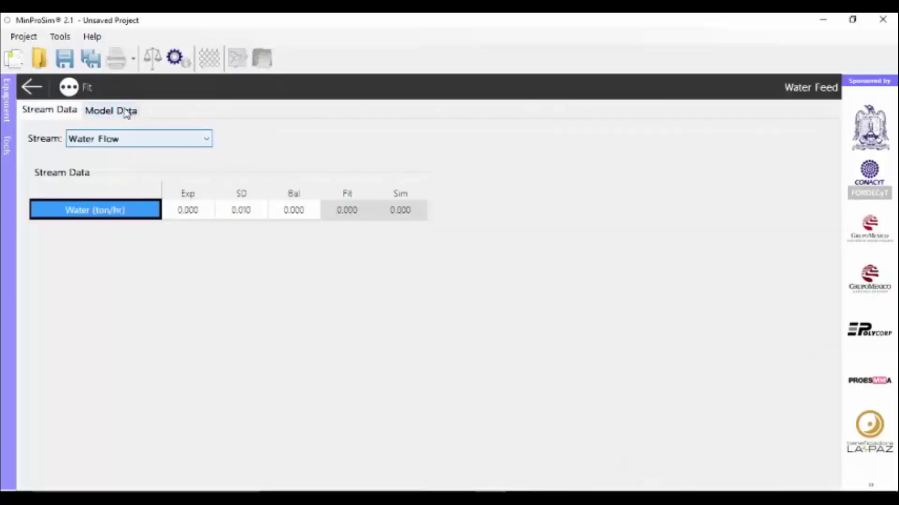
pyautogui.click(814, 89)
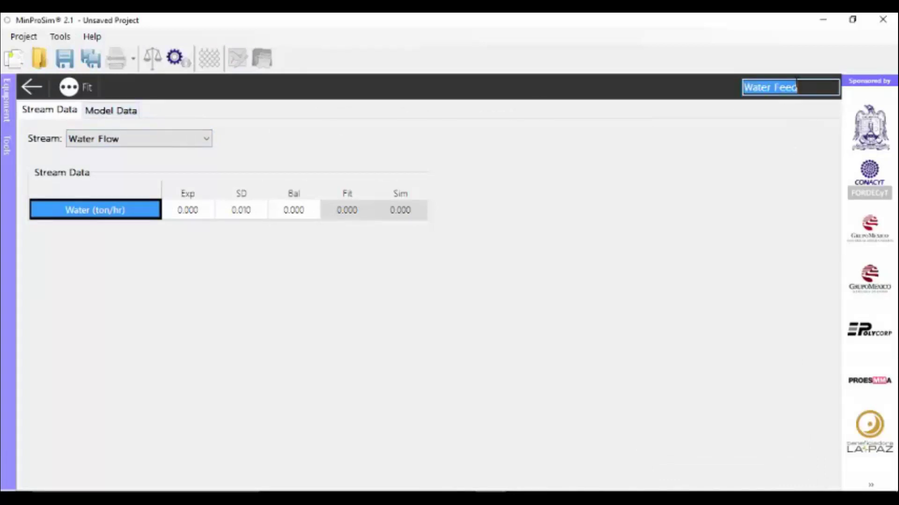
pyautogui.write('Agua al Molino')
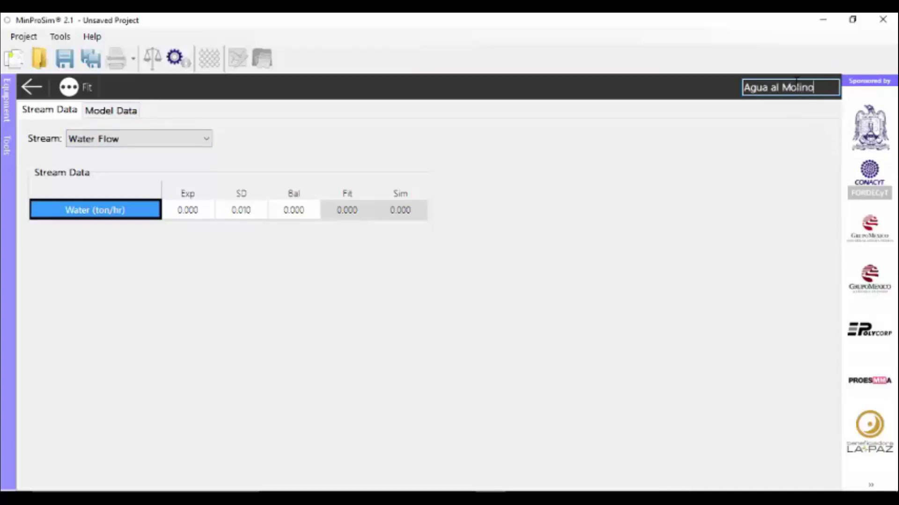
pyautogui.press('Return')
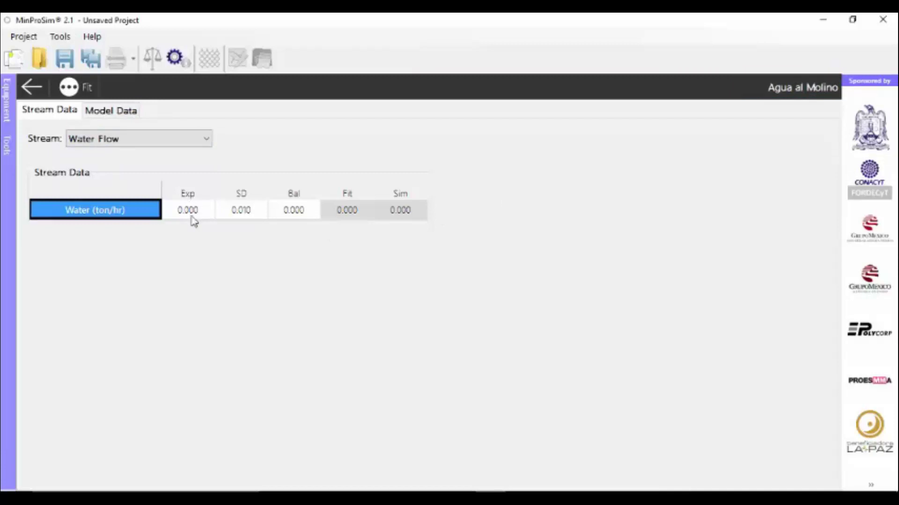
# Check the mill water's TPH in Excel cell G25, set the Water SD of Agua al Molino to 10, and return to the flowsheet
pyautogui.click(393, 451)
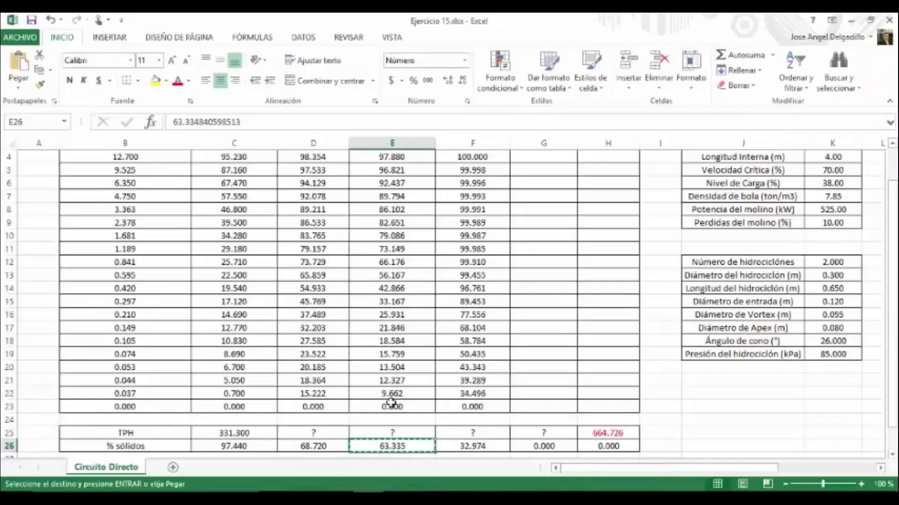
pyautogui.click(546, 433)
pyautogui.scroll(1, 551, 304)
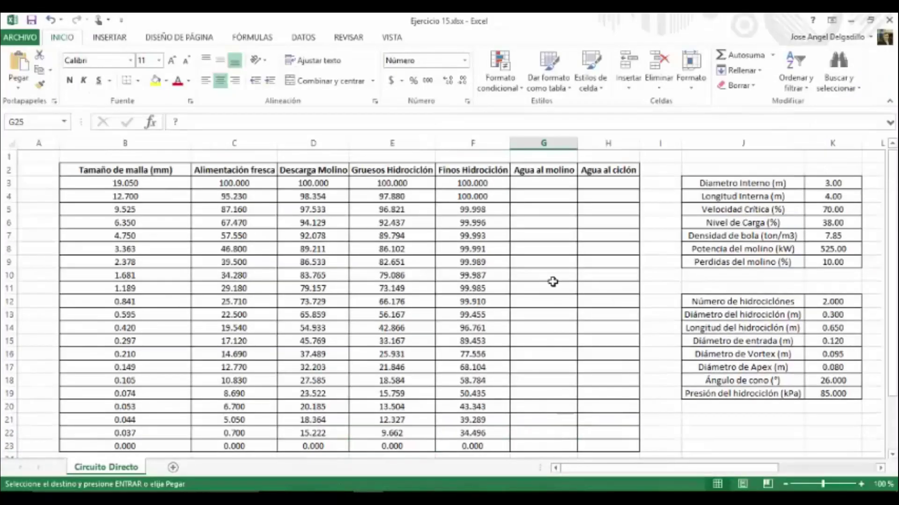
pyautogui.scroll(-1, 557, 432)
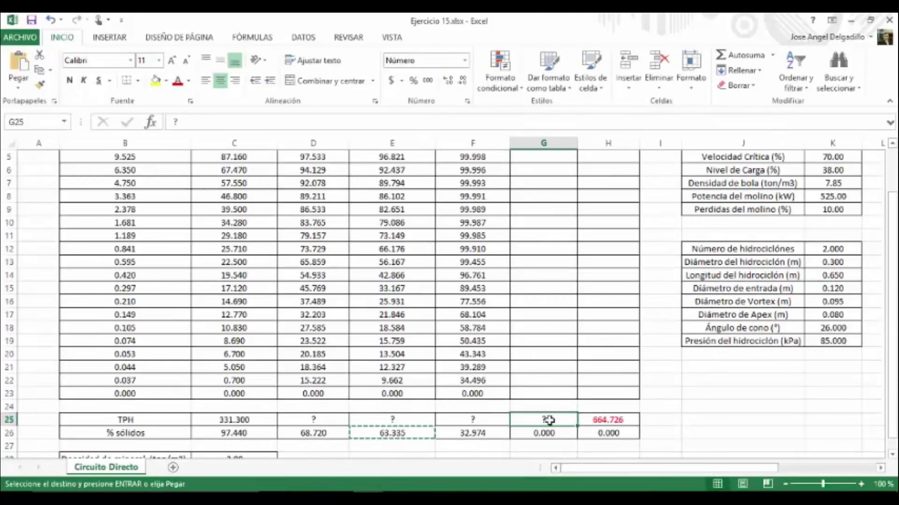
pyautogui.click(780, 141)
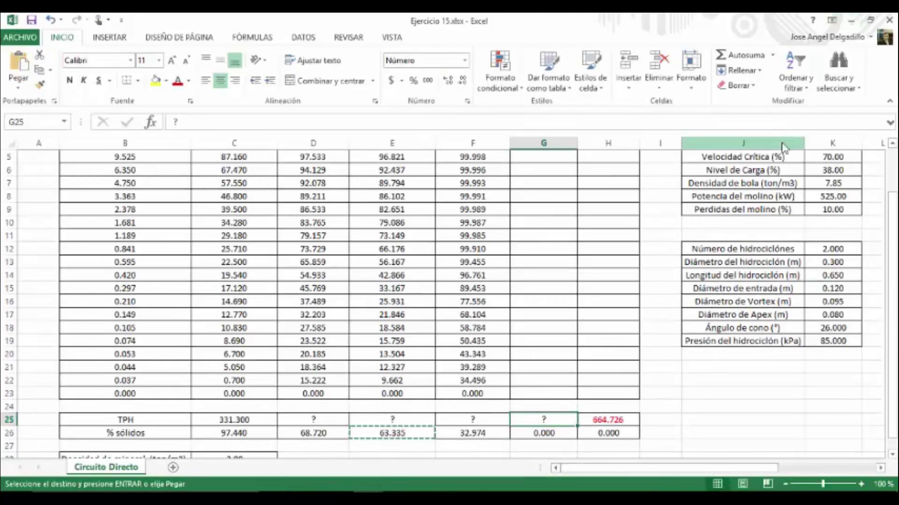
pyautogui.hotkey('alt', 'Tab')
pyautogui.click(194, 210)
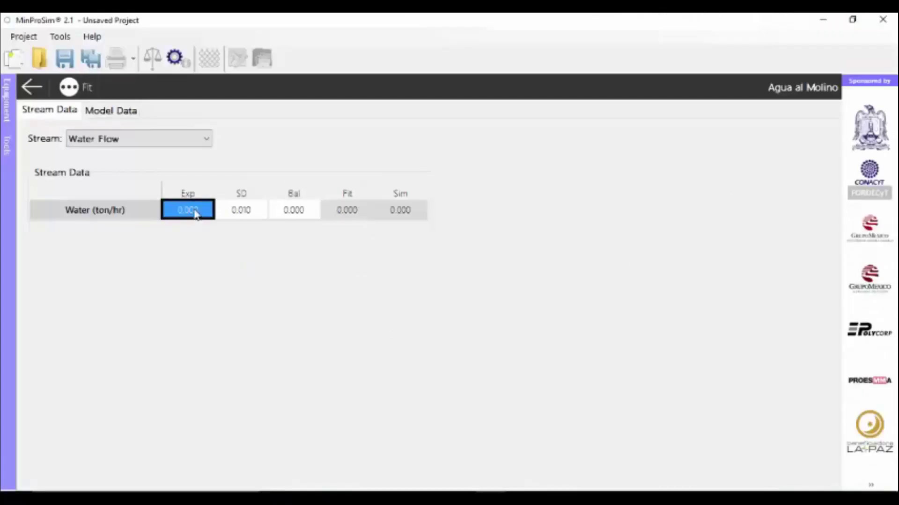
pyautogui.click(258, 212)
pyautogui.write('10')
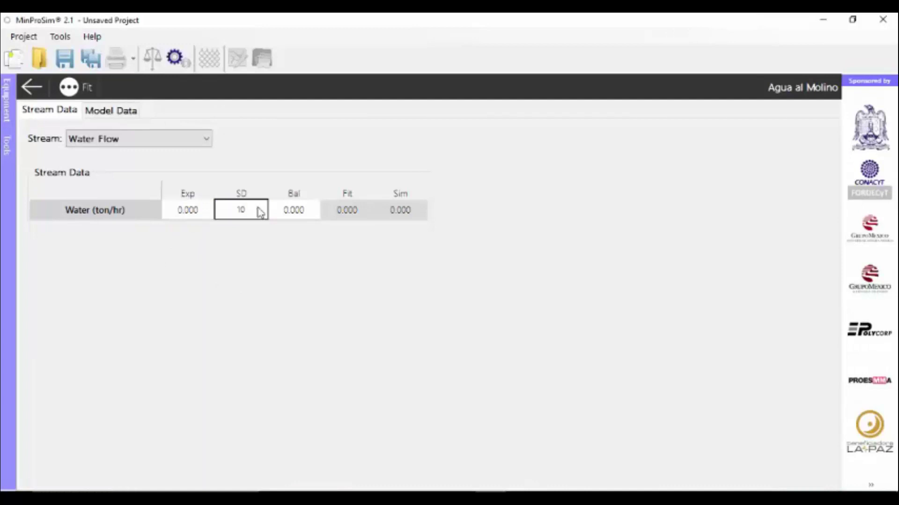
pyautogui.press('Return')
pyautogui.click(312, 214)
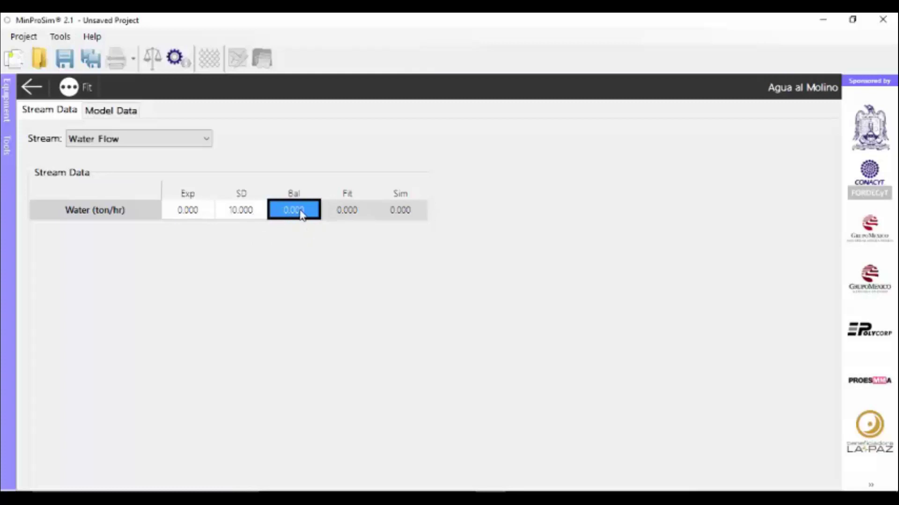
pyautogui.click(194, 210)
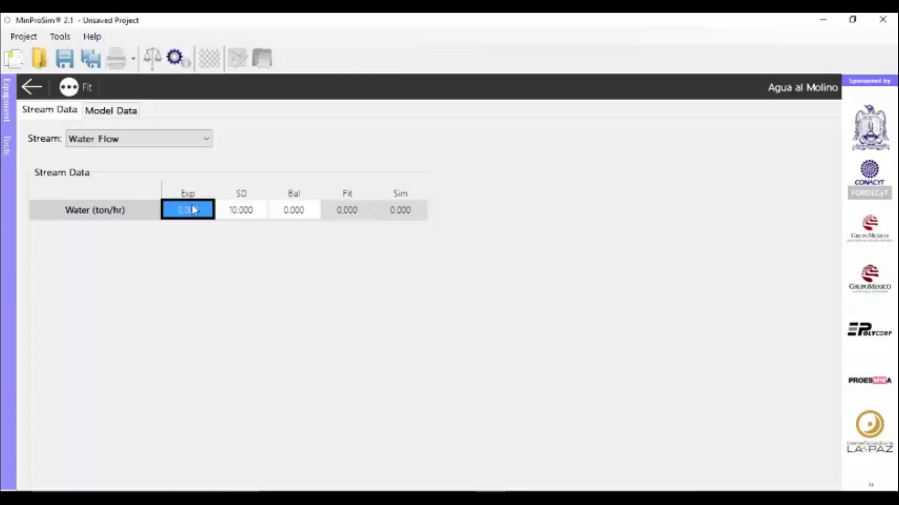
pyautogui.click(253, 214)
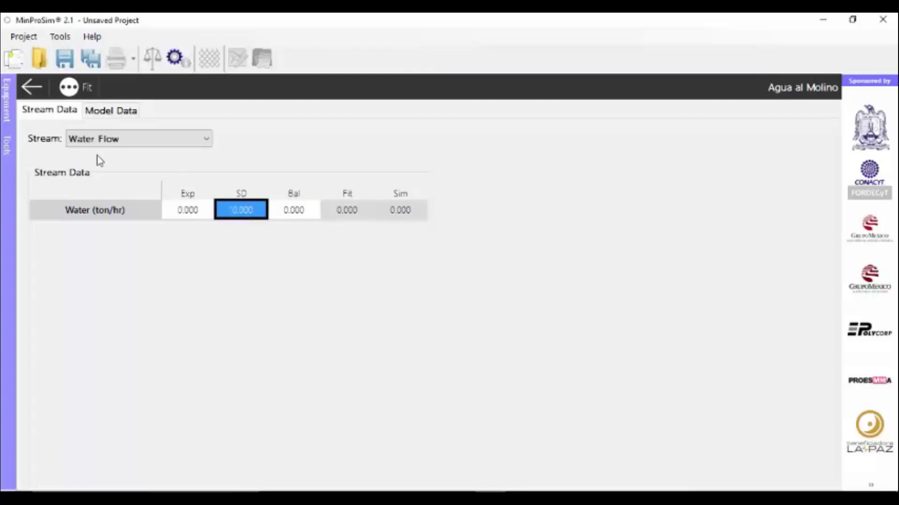
pyautogui.click(32, 87)
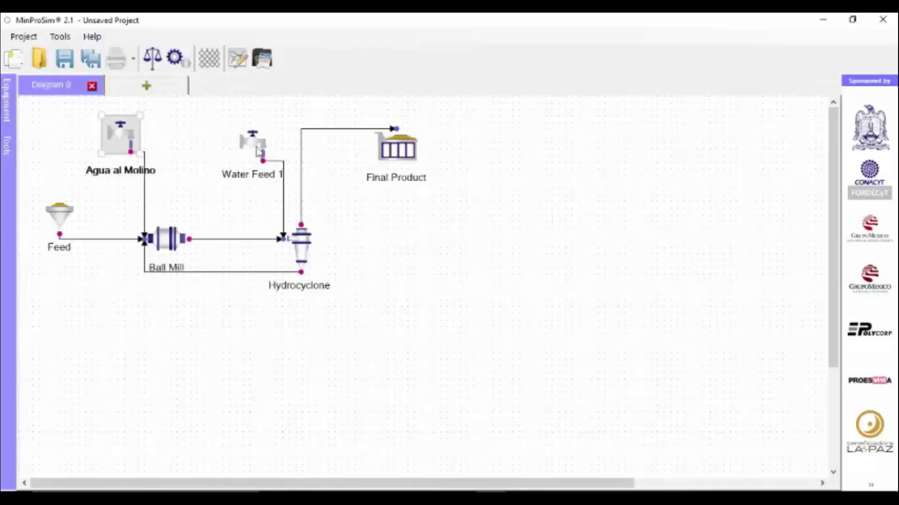
# Open the Water Feed 1 unit that supplies the Hydrocyclone and rename it as Agua Ciclones
pyautogui.doubleClick(257, 147)
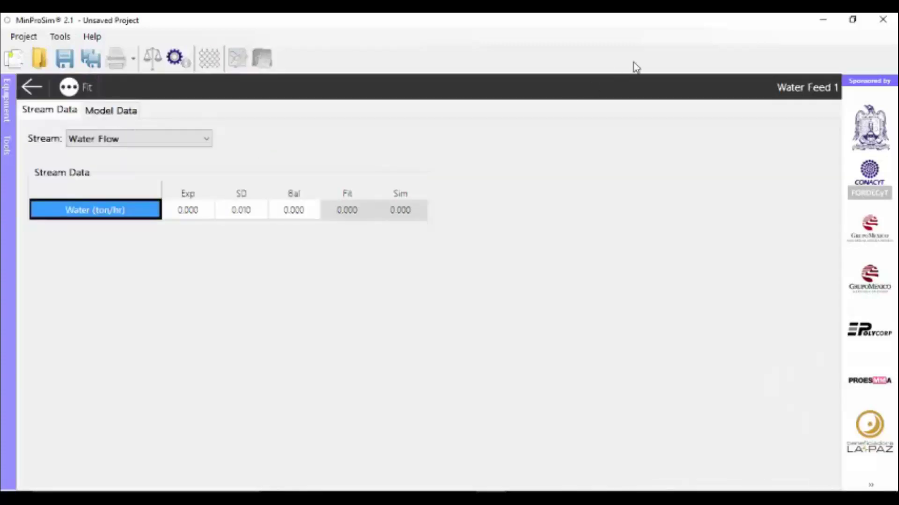
pyautogui.doubleClick(802, 89)
pyautogui.write('Agua Ciclones')
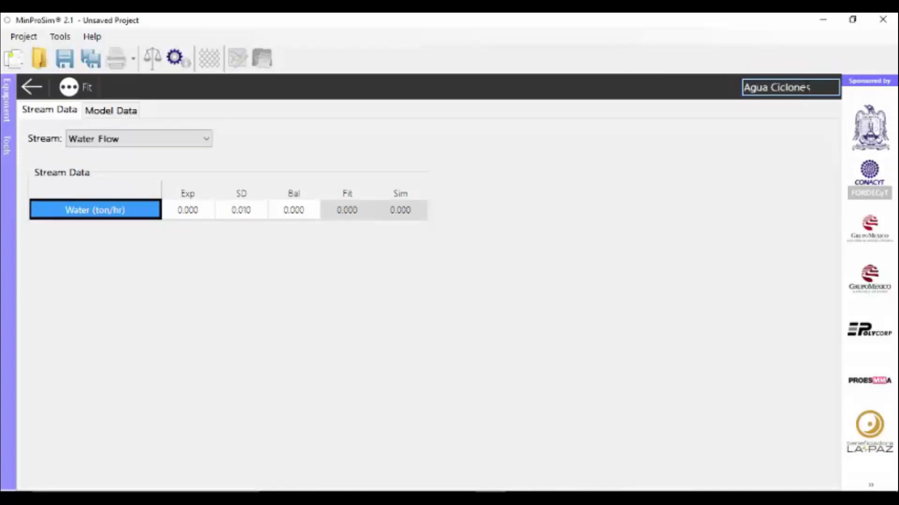
pyautogui.press('Return')
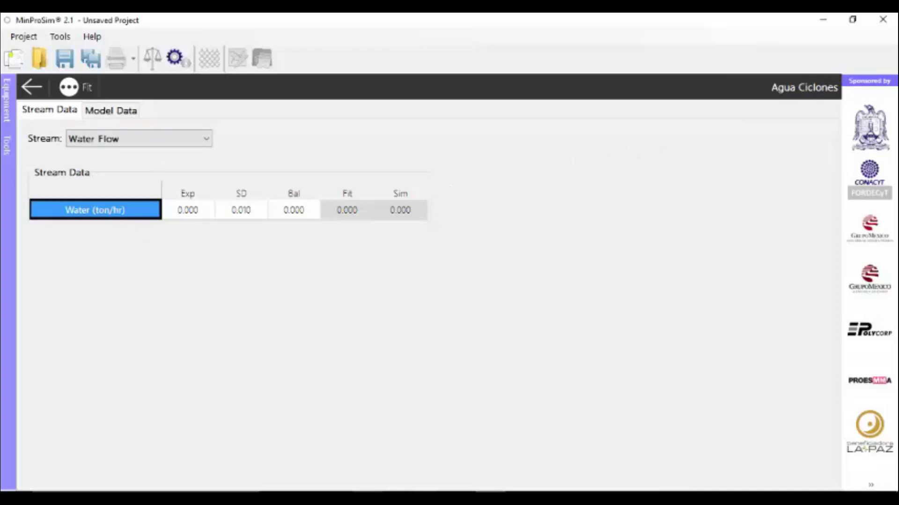
# Copy the cyclone water's TPH from Excel cell H25 into the experimental Water of Agua Ciclones, 664.726 ton/hr, and check its SD
pyautogui.click(435, 443)
pyautogui.click(628, 431)
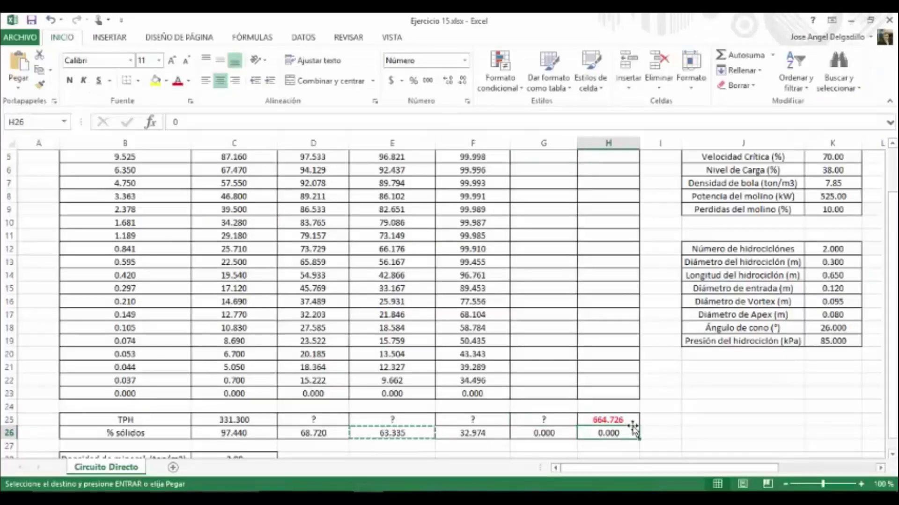
pyautogui.click(631, 416)
pyautogui.hotkey('ctrl', 'c')
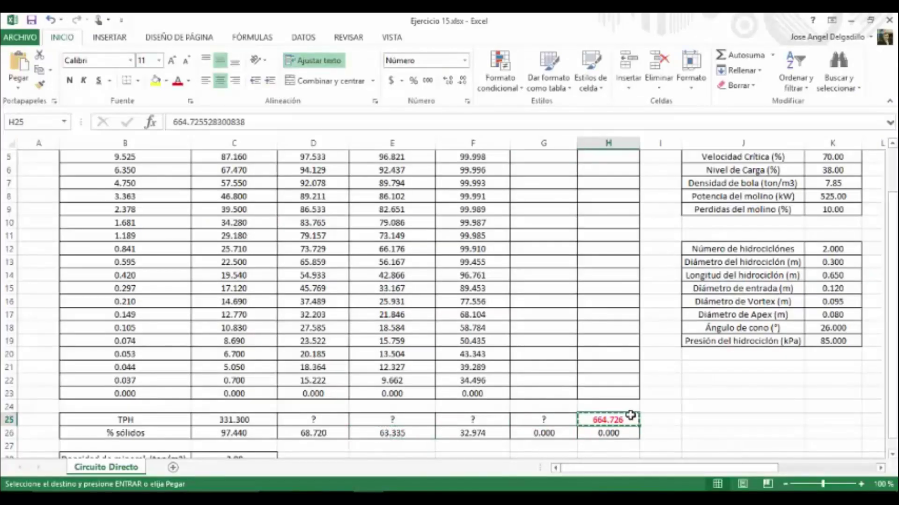
pyautogui.hotkey('alt', 'Tab')
pyautogui.click(206, 211)
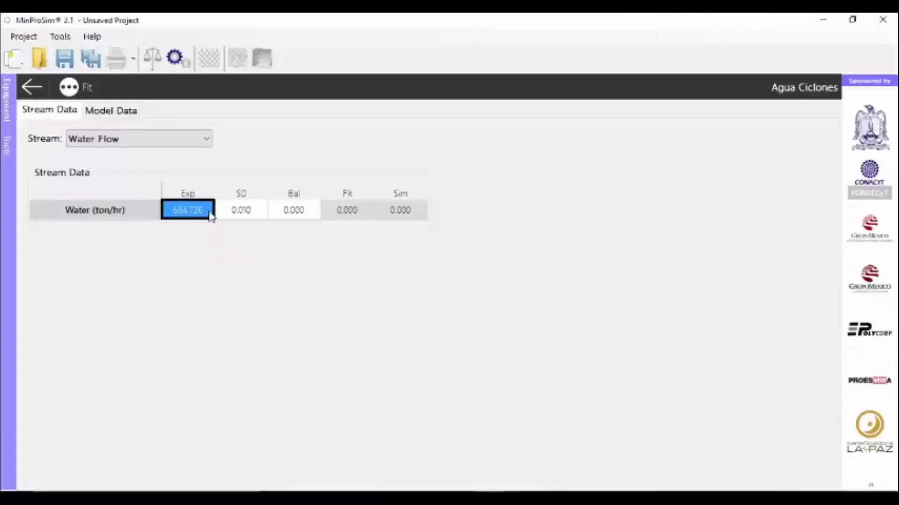
pyautogui.click(240, 213)
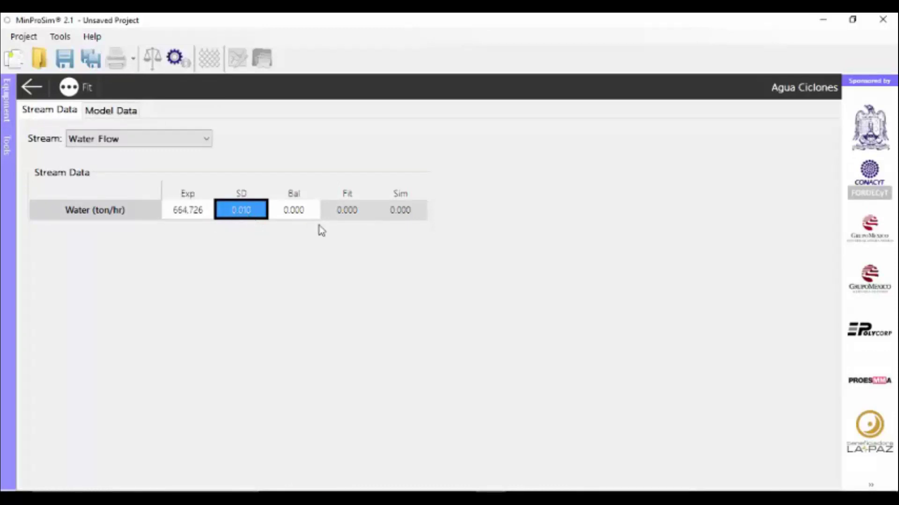
# Reopen Agua al Molino from the flowsheet, check its Water SD, and return to the flowsheet
pyautogui.click(33, 93)
pyautogui.doubleClick(125, 138)
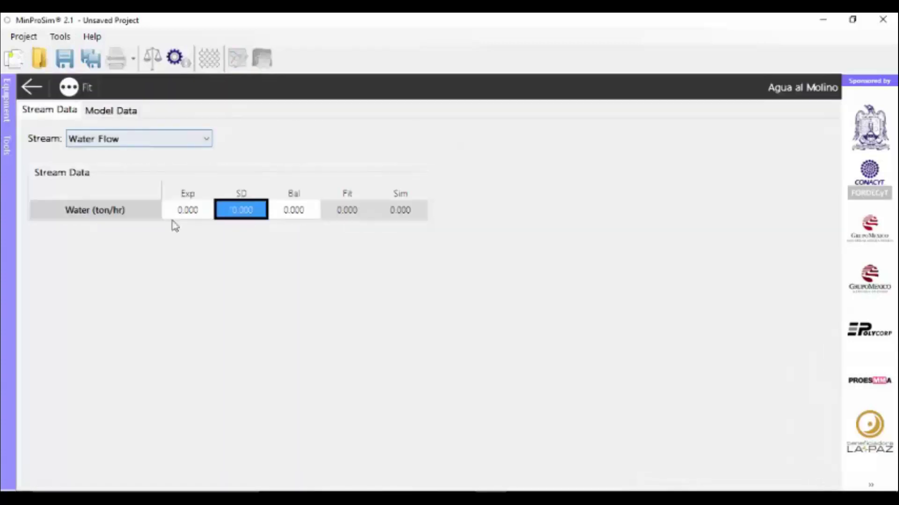
pyautogui.click(253, 217)
pyautogui.click(286, 215)
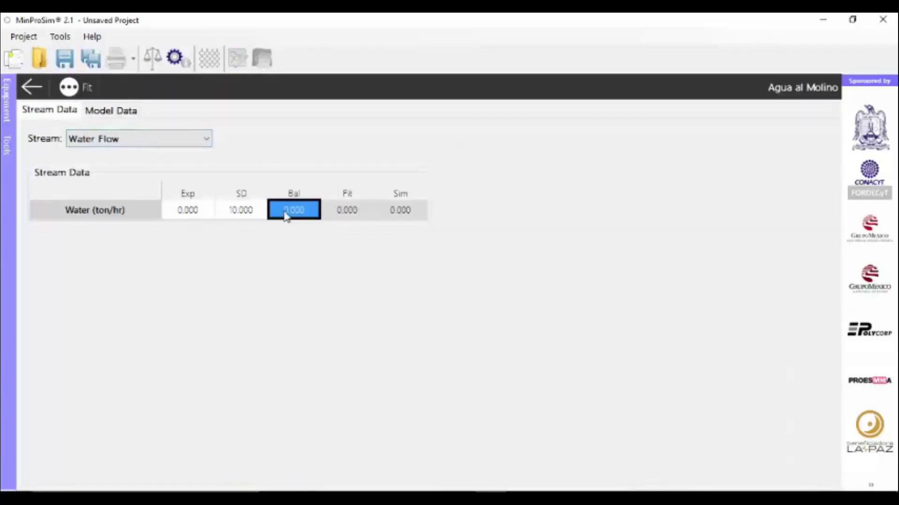
pyautogui.click(33, 89)
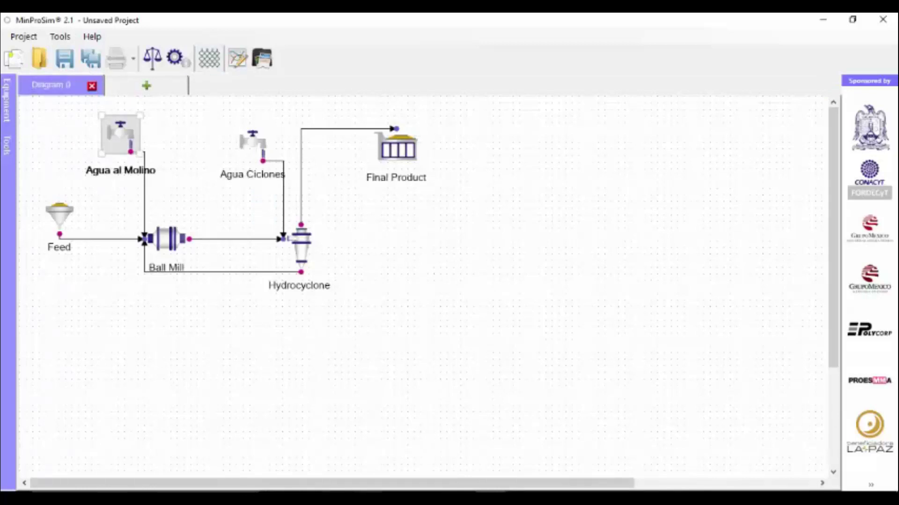
# Review the mill dimensions and operating conditions in Excel cells K3:K9, and return to the MinProSim flowsheet
pyautogui.moveTo(370, 497)
pyautogui.click(423, 433)
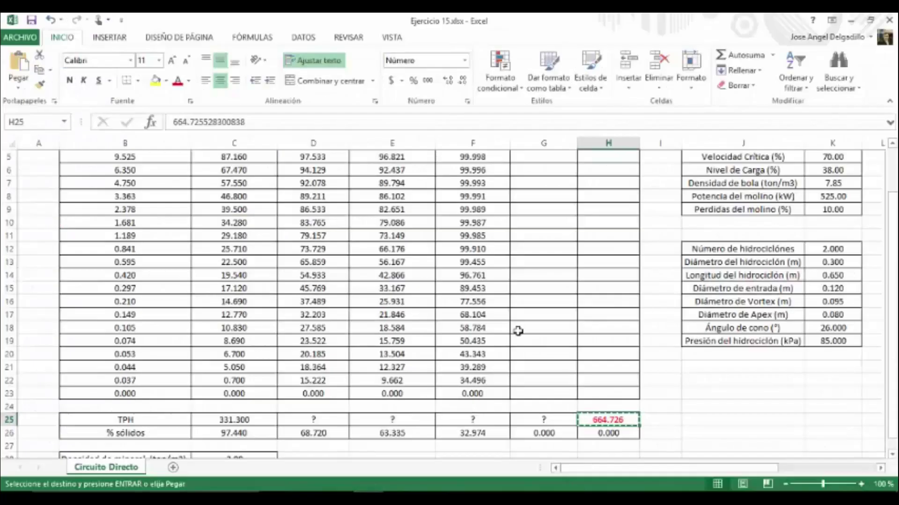
pyautogui.scroll(2, 354, 281)
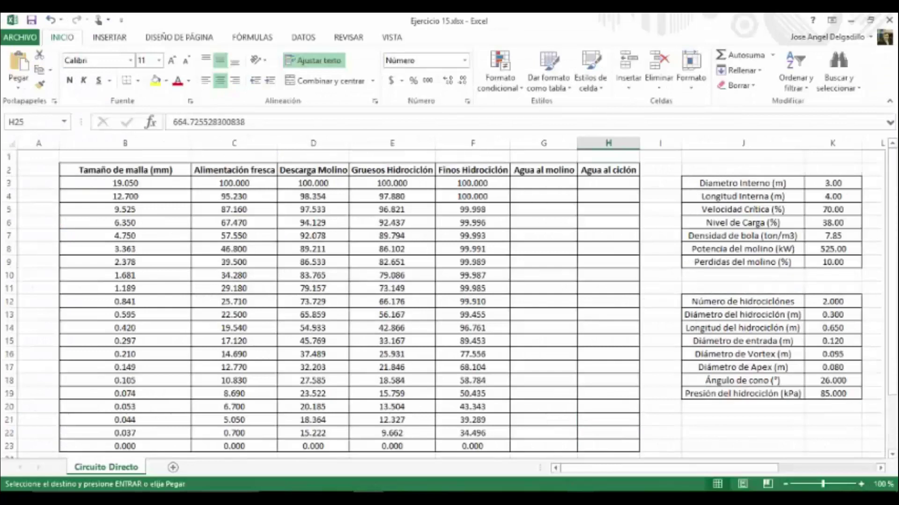
pyautogui.hscroll(5, 615, 475)
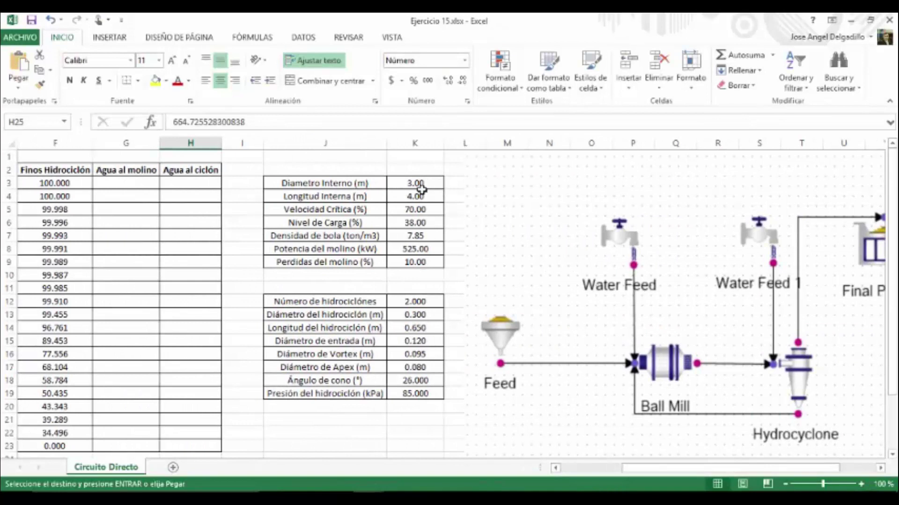
pyautogui.moveTo(411, 184); pyautogui.dragTo(420, 266)
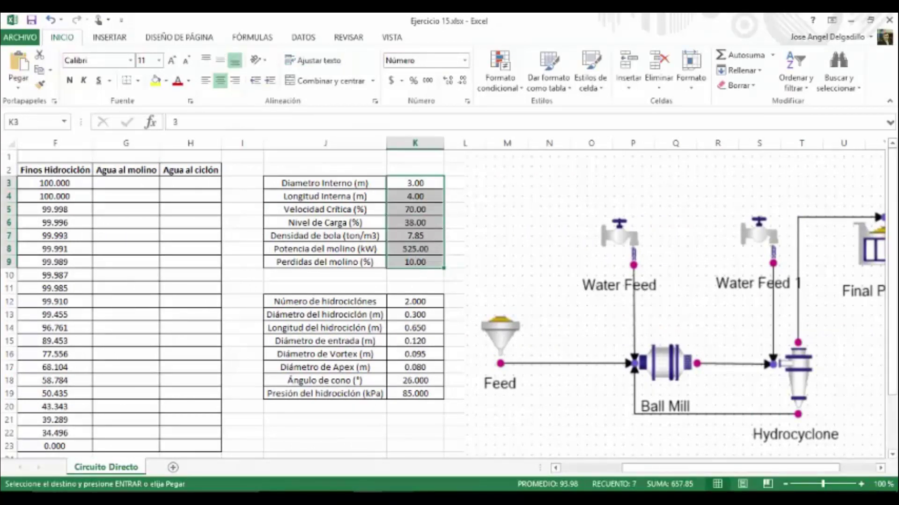
pyautogui.hotkey('alt', 'Tab')
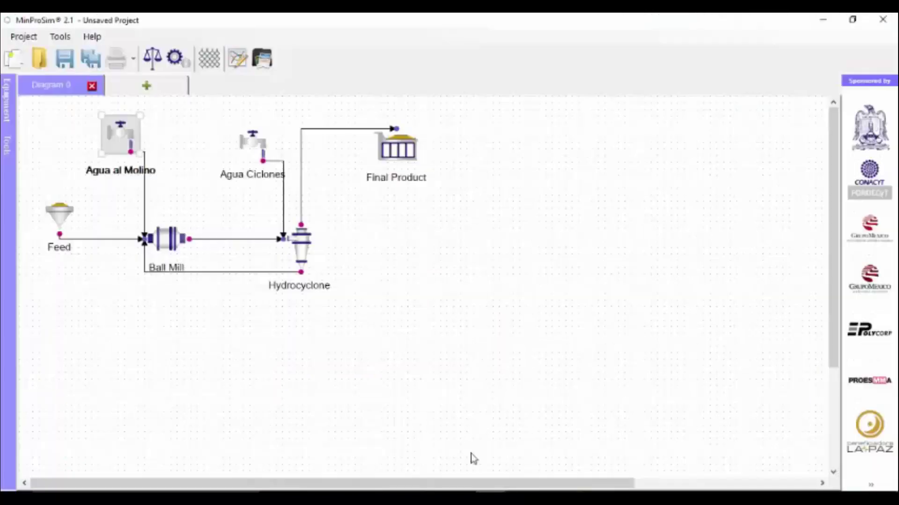
# Open the Ball Mill unit, look over its stream data, and display its Perfect Mixing Model data
pyautogui.doubleClick(169, 243)
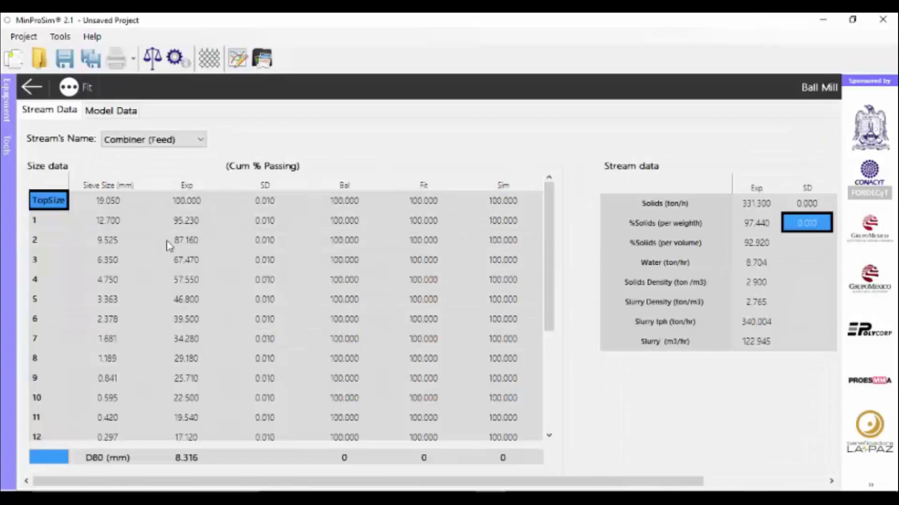
pyautogui.click(111, 112)
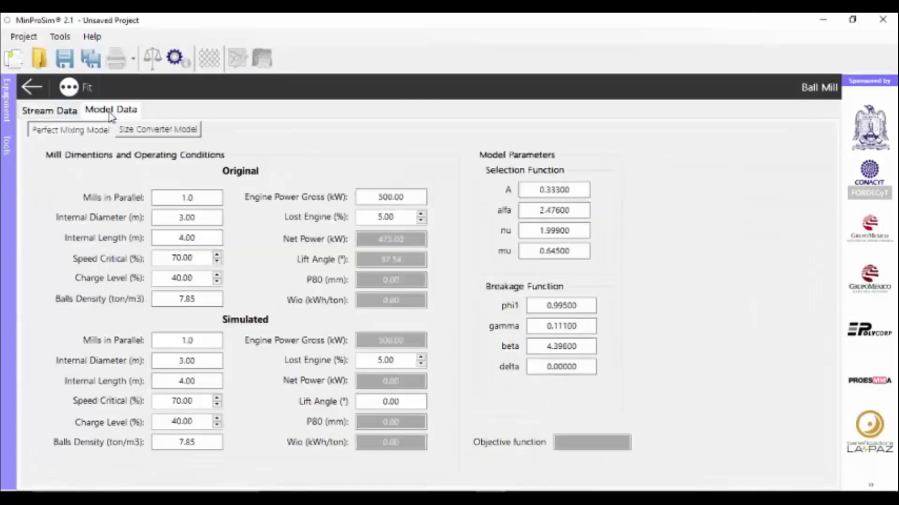
pyautogui.click(67, 113)
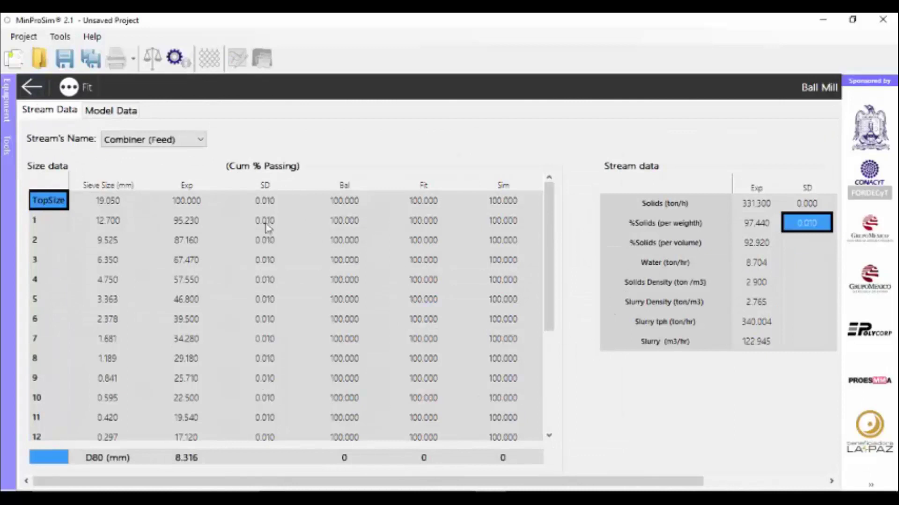
pyautogui.click(111, 113)
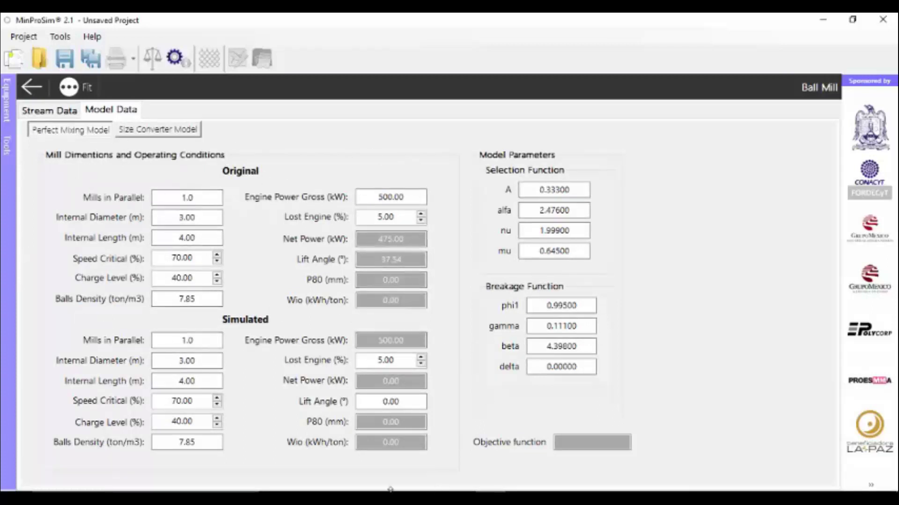
# Copy the mill's internal diameter from Excel cell K3 into the original Internal Diameter of the Ball Mill, 3.00 m
pyautogui.click(370, 498)
pyautogui.click(412, 451)
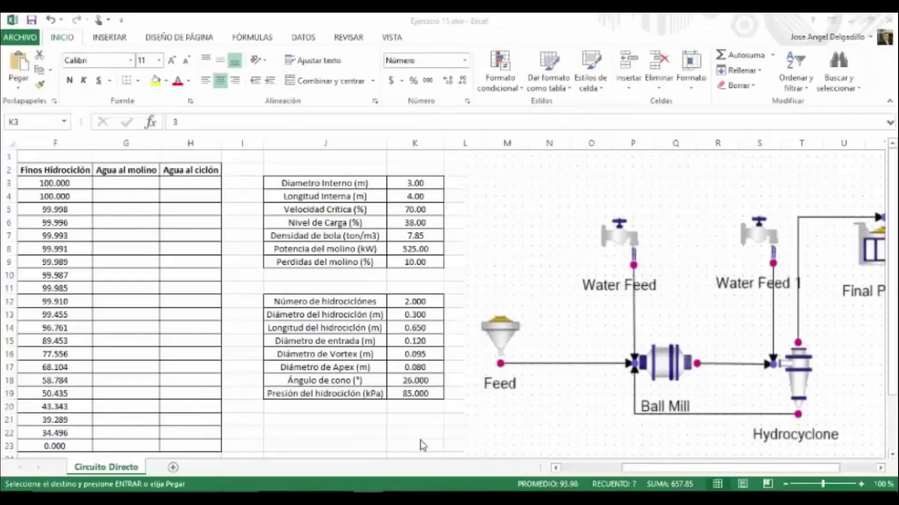
pyautogui.click(432, 182)
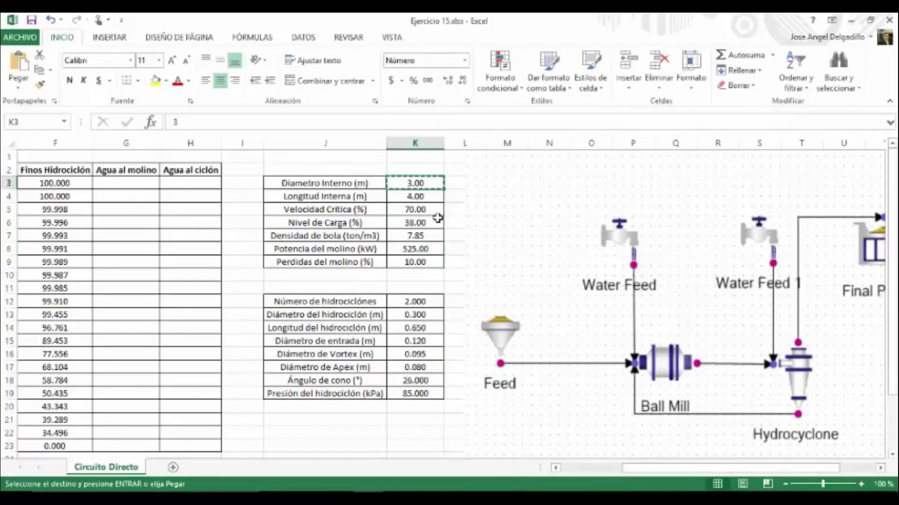
pyautogui.hotkey('alt', 'Tab')
pyautogui.click(207, 222)
pyautogui.hotkey('ctrl', 'a')
pyautogui.hotkey('ctrl', 'v')
# Copy the mill's internal length from Excel cell K4 into the original Internal Length of the Ball Mill, 4.00 m
pyautogui.hotkey('alt', 'Tab')
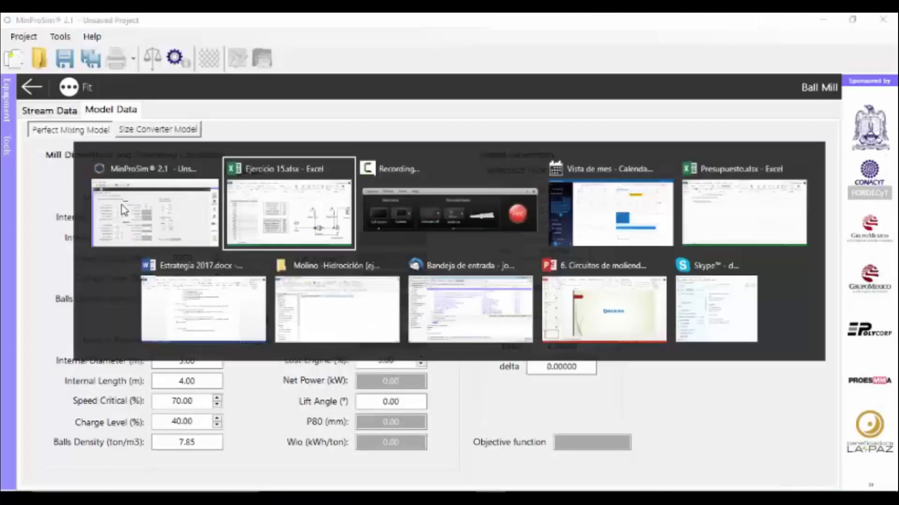
pyautogui.click(416, 198)
pyautogui.hotkey('ctrl', 'c')
pyautogui.hotkey('alt', 'Tab')
pyautogui.click(199, 236)
pyautogui.hotkey('ctrl', 'a')
pyautogui.hotkey('ctrl', 'v')
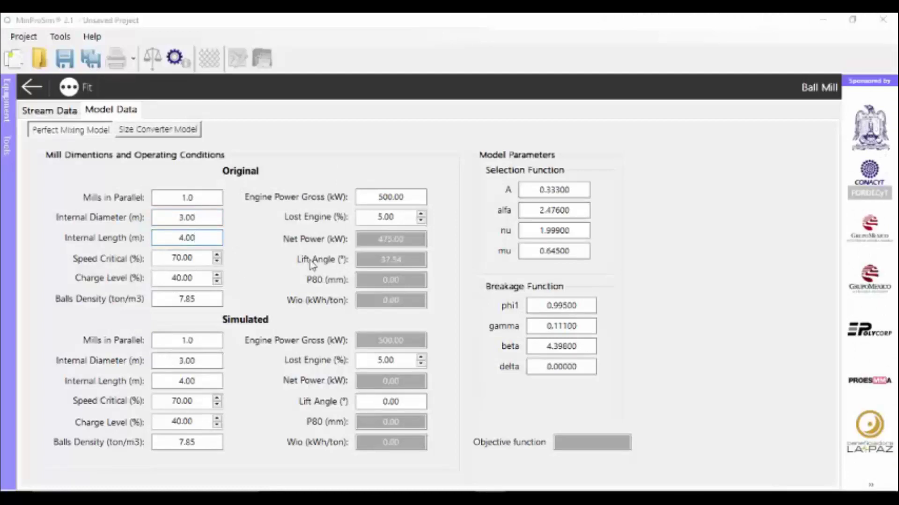
# Check the critical speed in Excel cell K5 and set the Ball Mill's original Charge Level to 38% from cell K6
pyautogui.hotkey('alt', 'Tab')
pyautogui.click(416, 212)
pyautogui.hotkey('ctrl', 'c')
pyautogui.hotkey('alt', 'Tab')
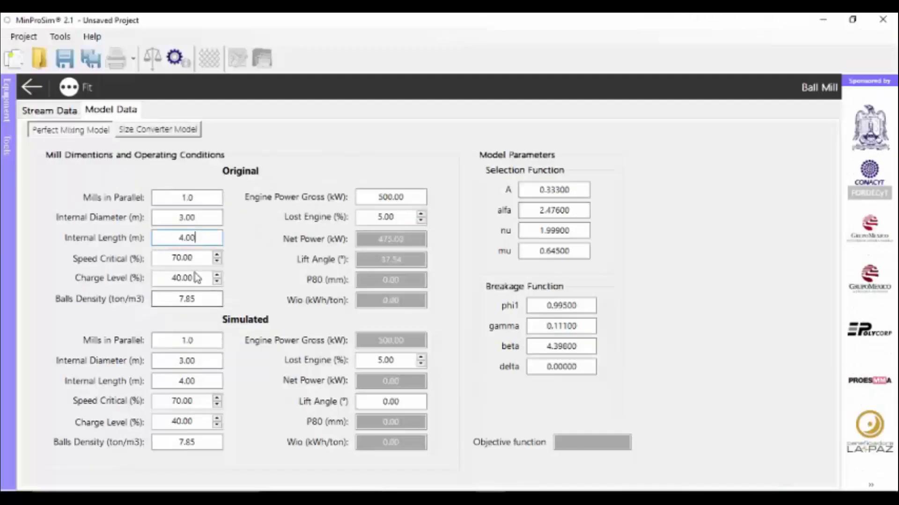
pyautogui.hotkey('alt', 'Tab')
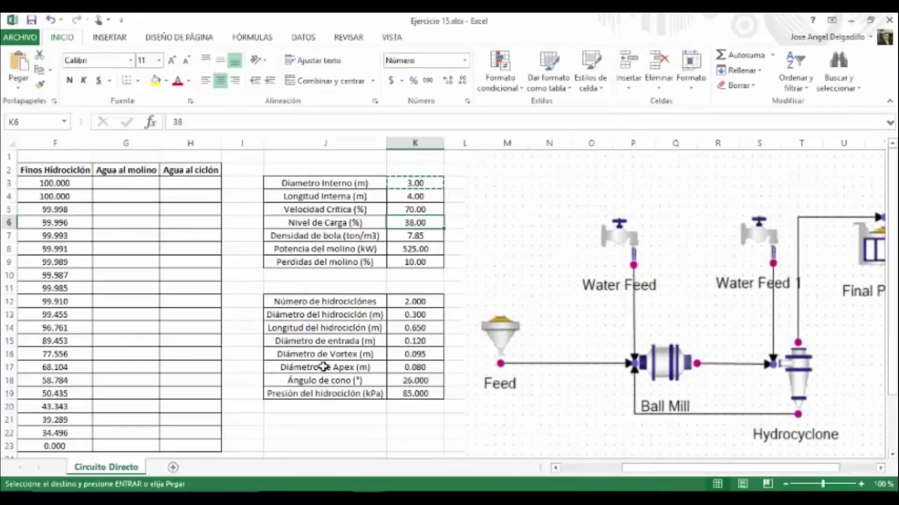
pyautogui.hotkey('alt', 'Tab')
pyautogui.click(217, 282)
# Compare the ball density in Excel cell K7 with the Ball Mill's original Balls Density
pyautogui.hotkey('alt', 'Tab')
pyautogui.click(423, 236)
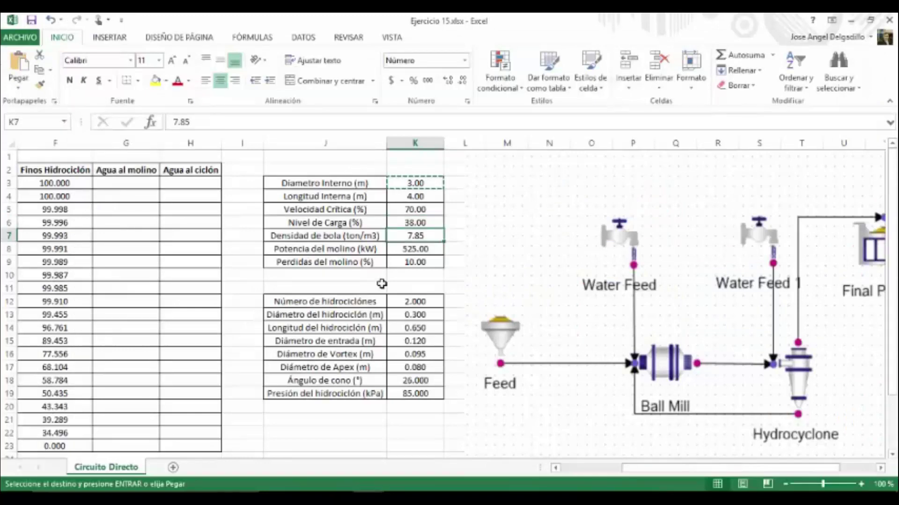
pyautogui.hotkey('alt', 'Tab')
pyautogui.click(197, 299)
# Set the Ball Mill's original Engine Power Gross to 525 kW from Excel cell K8 and its Lost Engine to 10%
pyautogui.hotkey('alt', 'Tab')
pyautogui.click(434, 246)
pyautogui.hotkey('ctrl', 'c')
pyautogui.hotkey('alt', 'Tab')
pyautogui.click(399, 199)
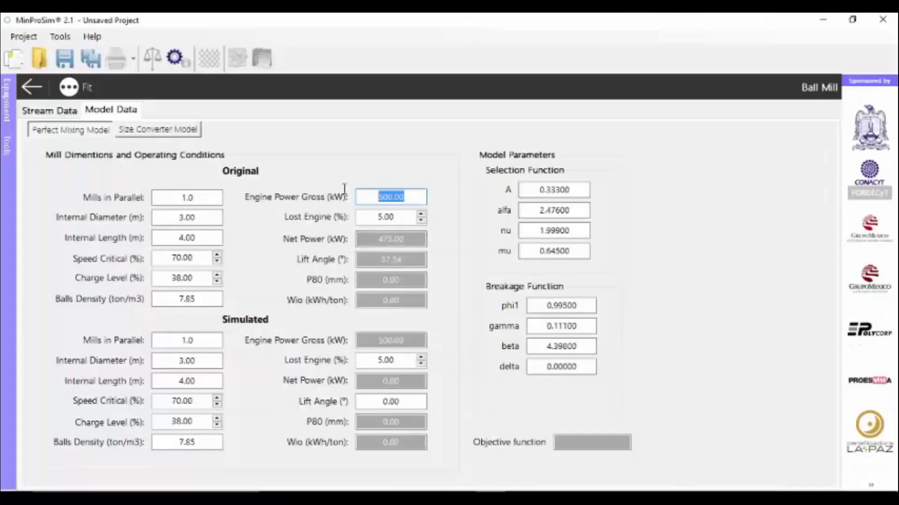
pyautogui.hotkey('ctrl', 'a')
pyautogui.write('10')
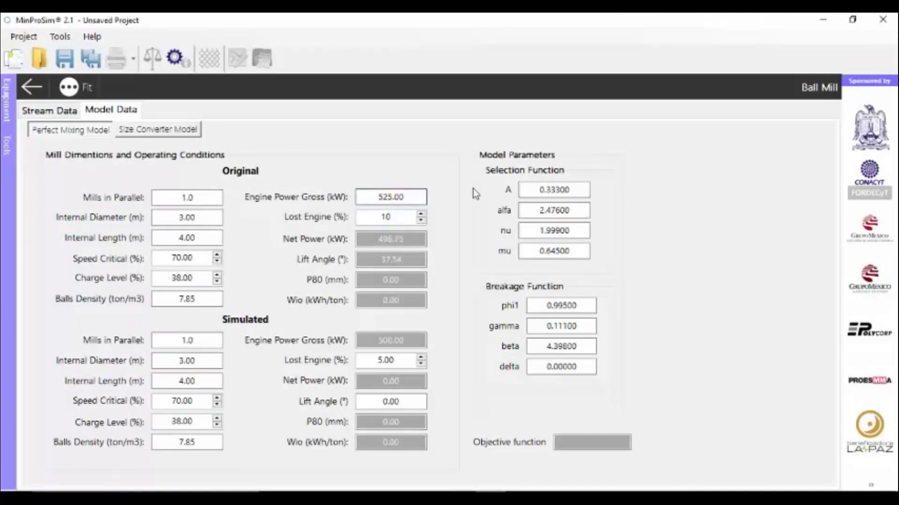
pyautogui.click(420, 194)
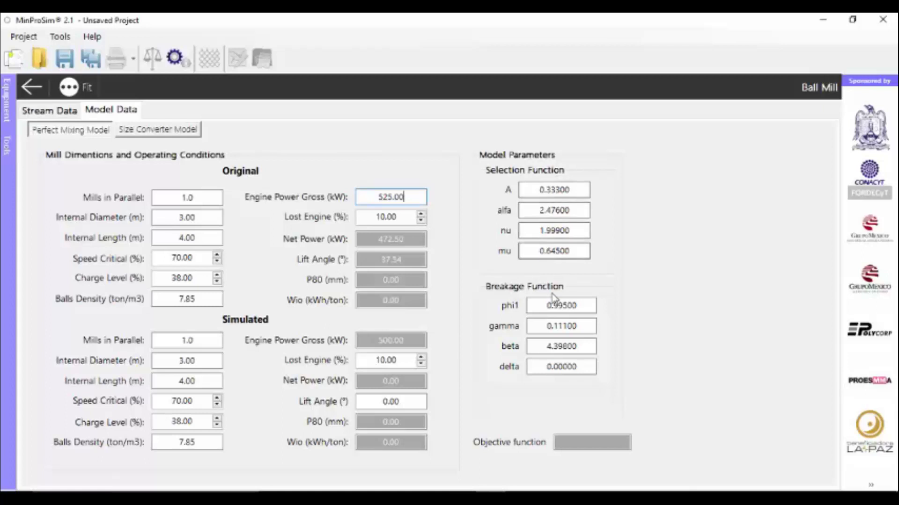
# Return to the flowsheet, open the Hydrocyclone unit, and display its Hydrocyclone Model data
pyautogui.click(28, 88)
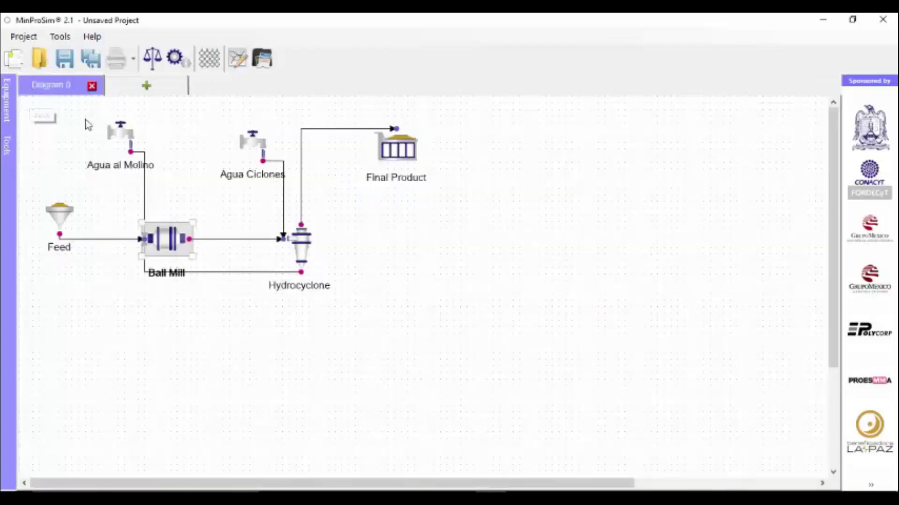
pyautogui.doubleClick(302, 249)
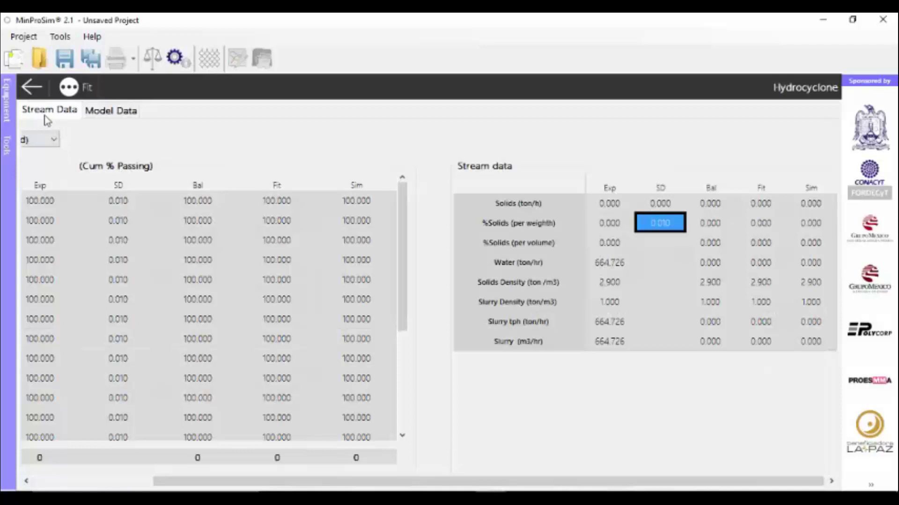
pyautogui.click(111, 113)
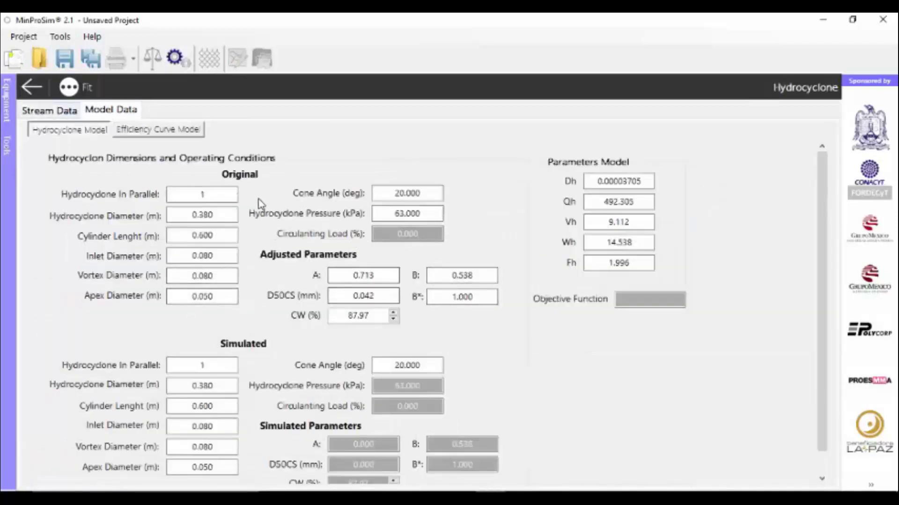
# Check the number of hydrocyclones in Excel cell K12 and set the original Hydrocyclone In Parallel to 2
pyautogui.hotkey('alt', 'Tab')
pyautogui.click(423, 301)
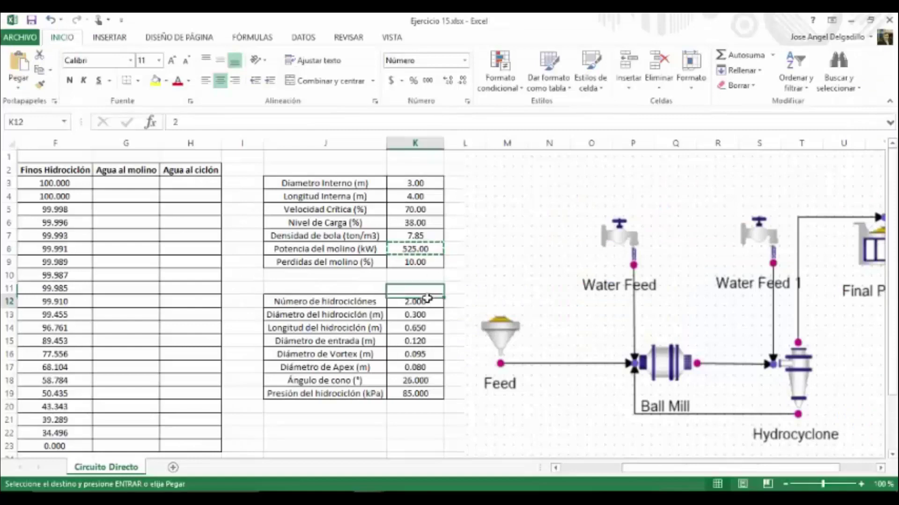
pyautogui.hotkey('alt', 'Tab')
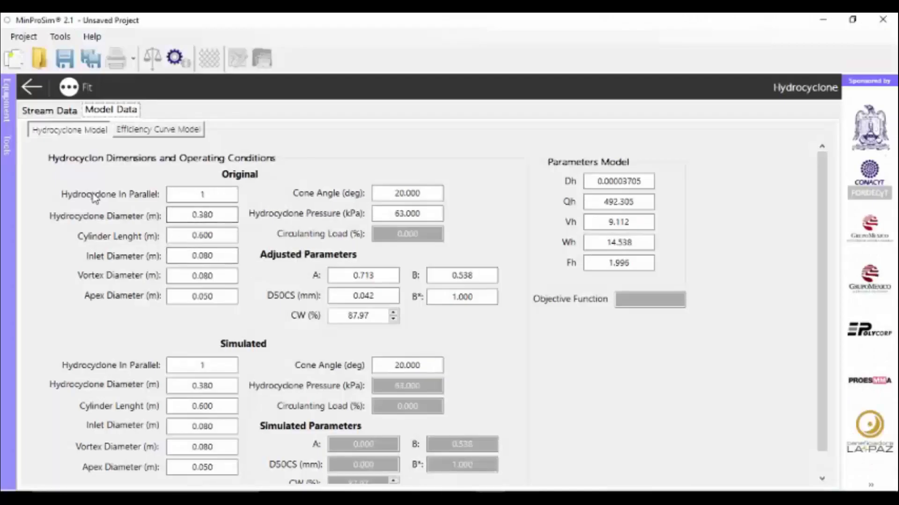
pyautogui.doubleClick(165, 195)
pyautogui.write('2')
# Copy the hydrocyclone diameter from Excel cell K13 into the original Hydrocyclone Diameter, 0.300 m
pyautogui.click(222, 214)
pyautogui.hotkey('alt', 'Tab')
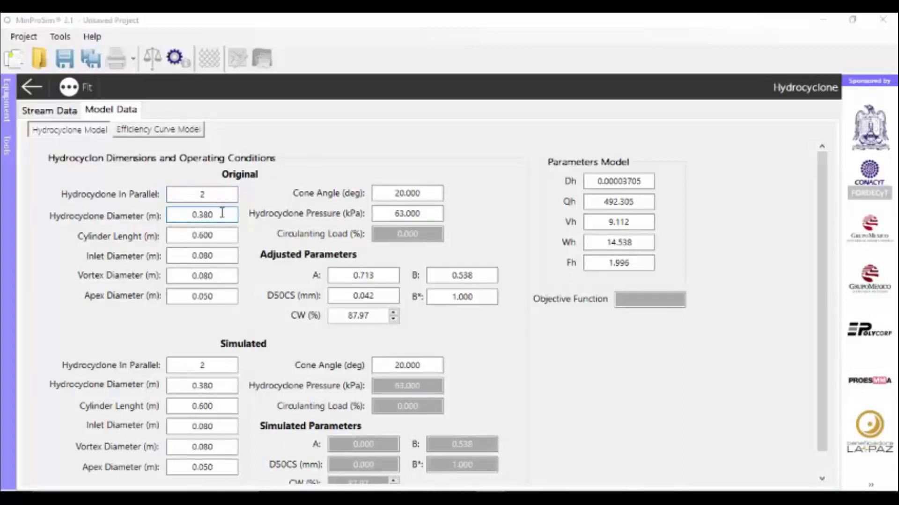
pyautogui.click(430, 317)
pyautogui.hotkey('ctrl', 'c')
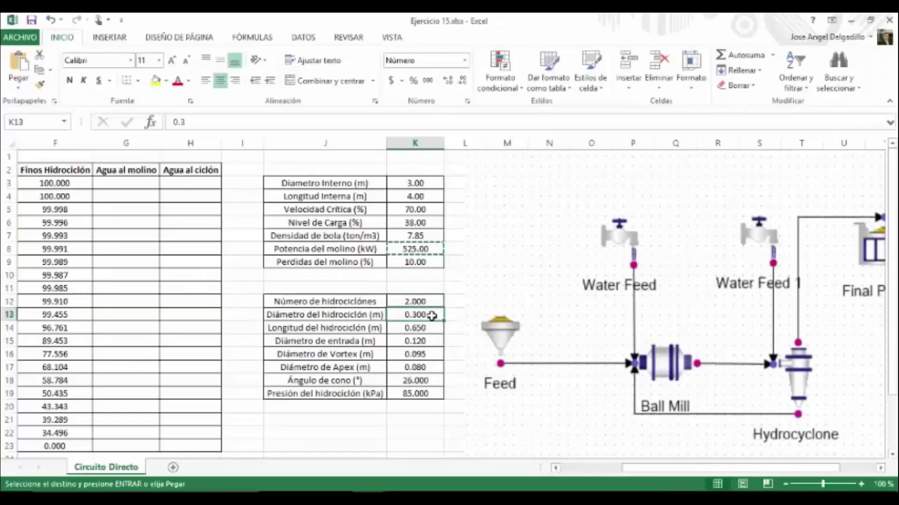
pyautogui.hotkey('alt', 'Tab')
pyautogui.hotkey('ctrl', 'a')
pyautogui.hotkey('ctrl', 'v')
# Copy the hydrocyclone length from Excel cell K14 into the Hydrocyclone's original cylinder length, 0.650 m
pyautogui.hotkey('alt', 'Tab')
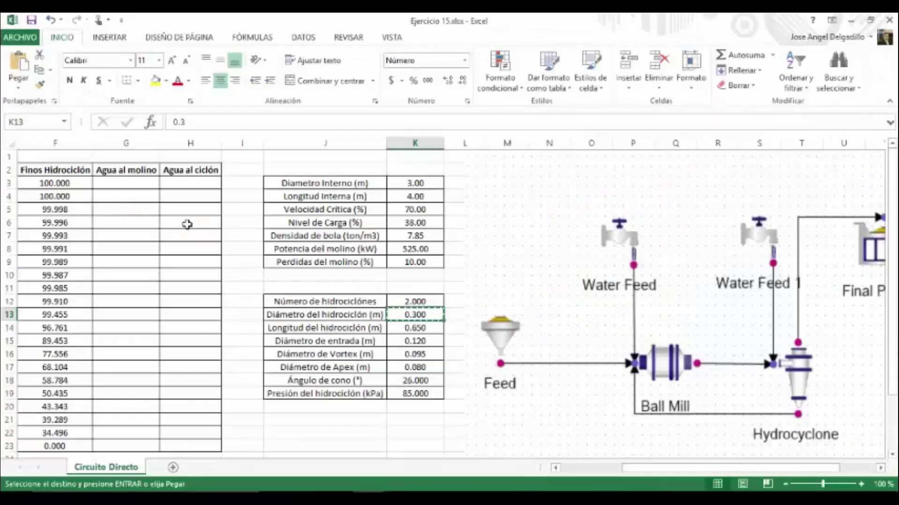
pyautogui.click(430, 331)
pyautogui.hotkey('ctrl', 'c')
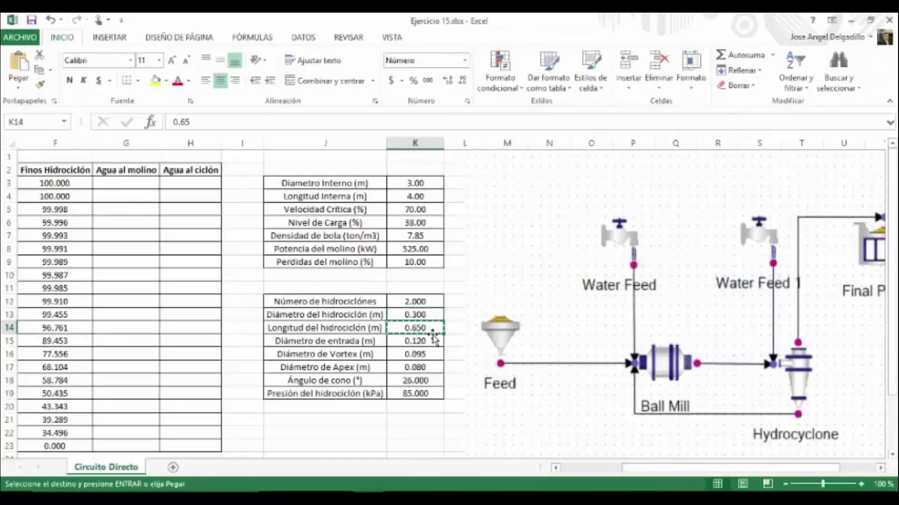
pyautogui.hotkey('alt', 'Tab')
pyautogui.click(230, 239)
pyautogui.hotkey('ctrl', 'a')
pyautogui.hotkey('ctrl', 'v')
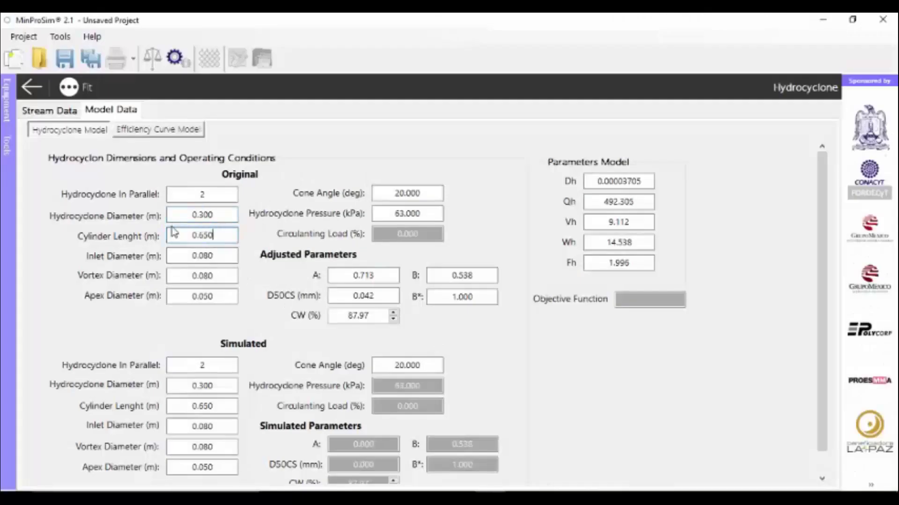
# Copy the inlet diameter from Excel cell K15 into the Hydrocyclone's original Inlet Diameter, 0.120 m, and return to Excel
pyautogui.hotkey('alt', 'Tab')
pyautogui.click(437, 344)
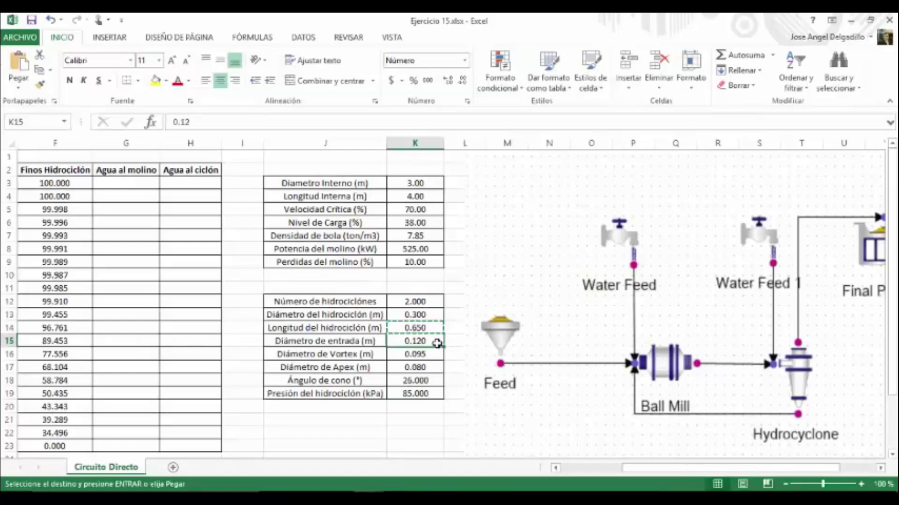
pyautogui.hotkey('ctrl', 'c')
pyautogui.hotkey('alt', 'Tab')
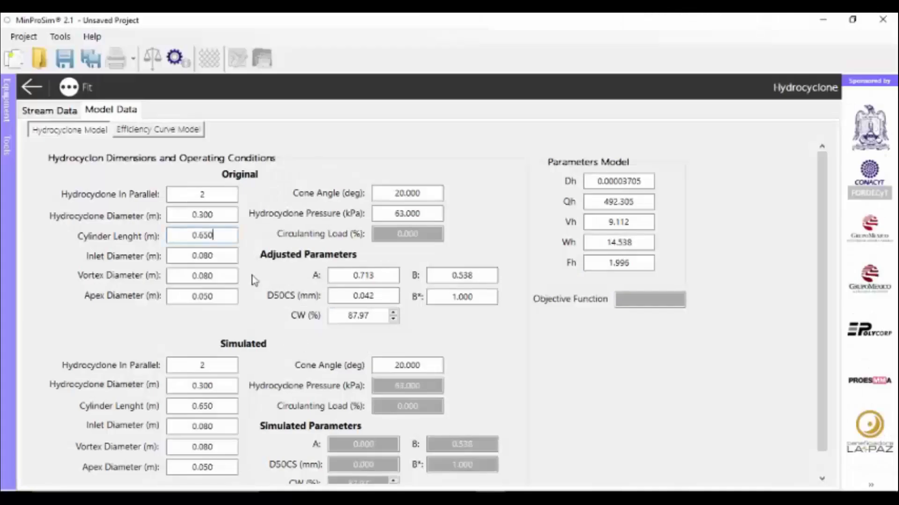
pyautogui.click(227, 256)
pyautogui.hotkey('ctrl', 'v')
pyautogui.hotkey('alt', 'Tab')
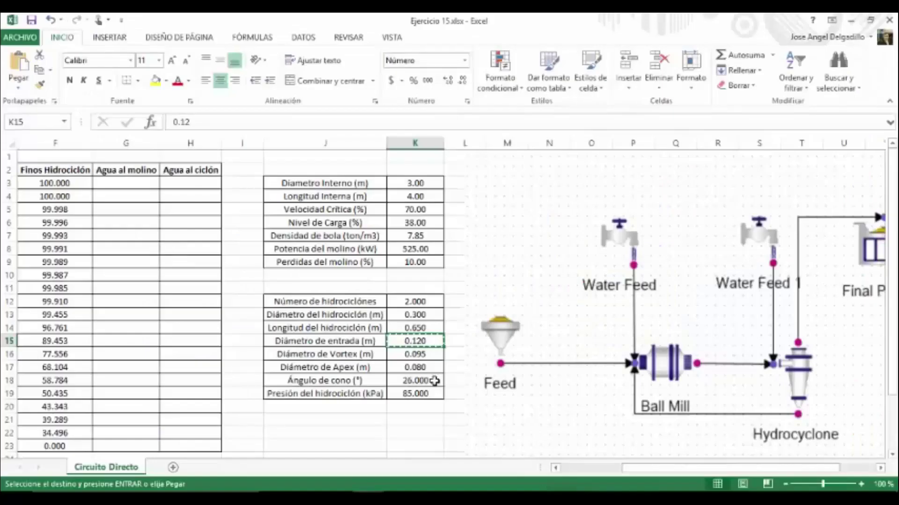
# Copy the vortex diameter from Excel cell K16 into the Hydrocyclone's original Vortex Diameter, 0.095 m, and return to Excel
pyautogui.press('Down')
pyautogui.hotkey('ctrl', 'c')
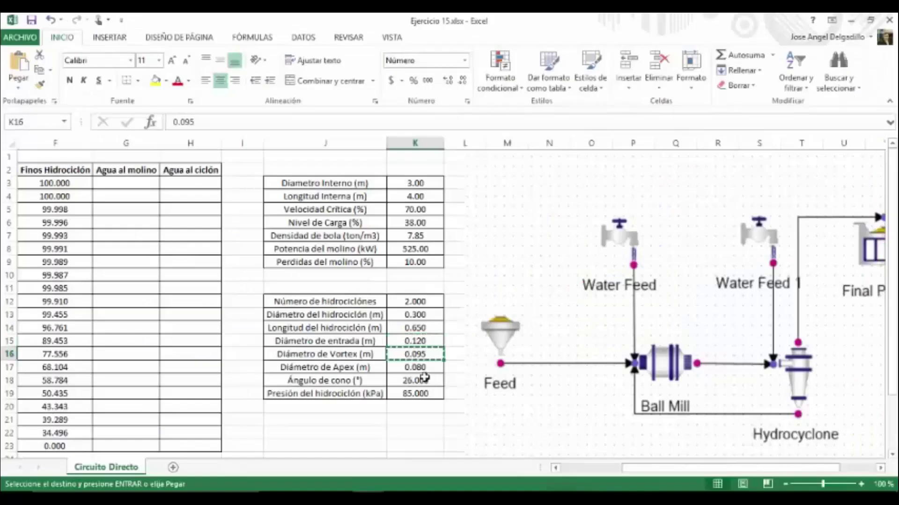
pyautogui.hotkey('alt', 'Tab')
pyautogui.moveTo(227, 275); pyautogui.dragTo(150, 255)
pyautogui.hotkey('ctrl', 'v')
pyautogui.hotkey('alt', 'Tab')
# Copy the apex diameter from Excel cell K17 into the Hydrocyclone's original Apex Diameter, 0.080 m
pyautogui.press('Down')
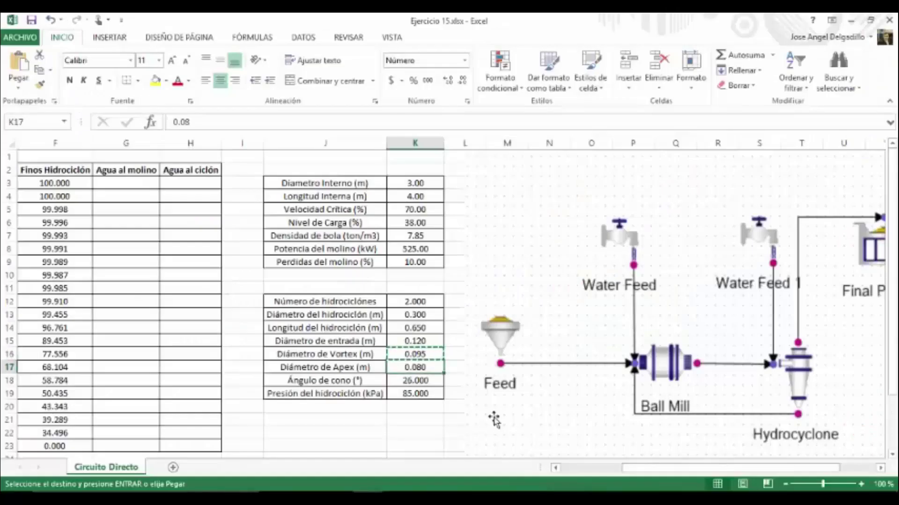
pyautogui.hotkey('ctrl', 'c')
pyautogui.hotkey('alt', 'Tab')
pyautogui.moveTo(232, 299); pyautogui.dragTo(170, 294)
pyautogui.hotkey('ctrl', 'v')
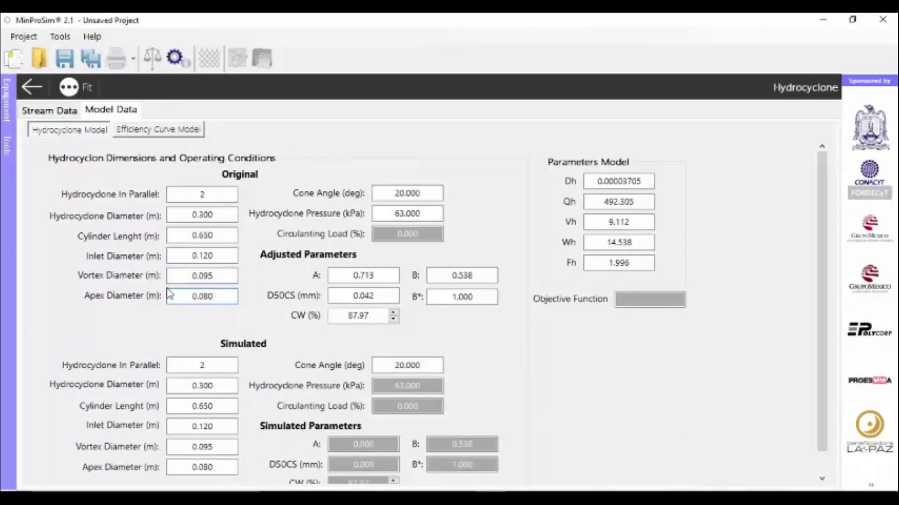
pyautogui.press('alt')
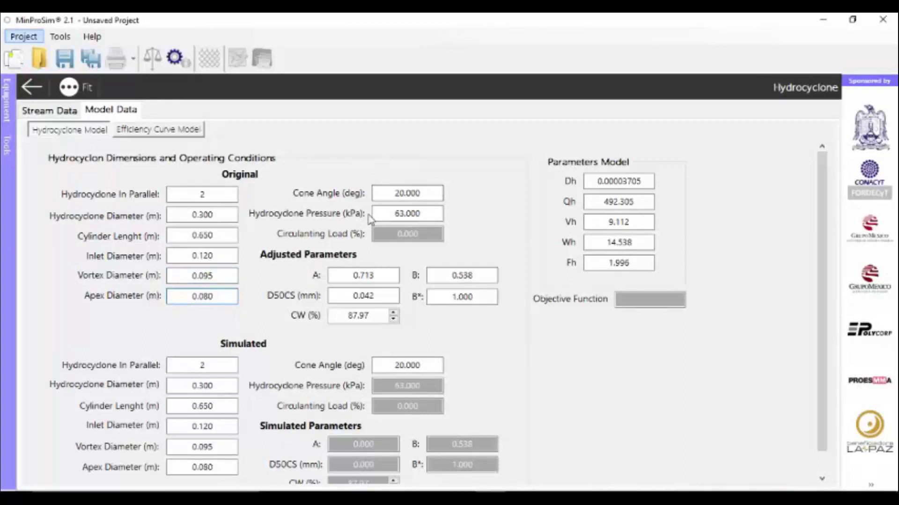
# Copy the cone angle from Excel cell K18 into the Hydrocyclone's original Cone Angle, 26.000 degrees
pyautogui.hotkey('alt', 'Tab')
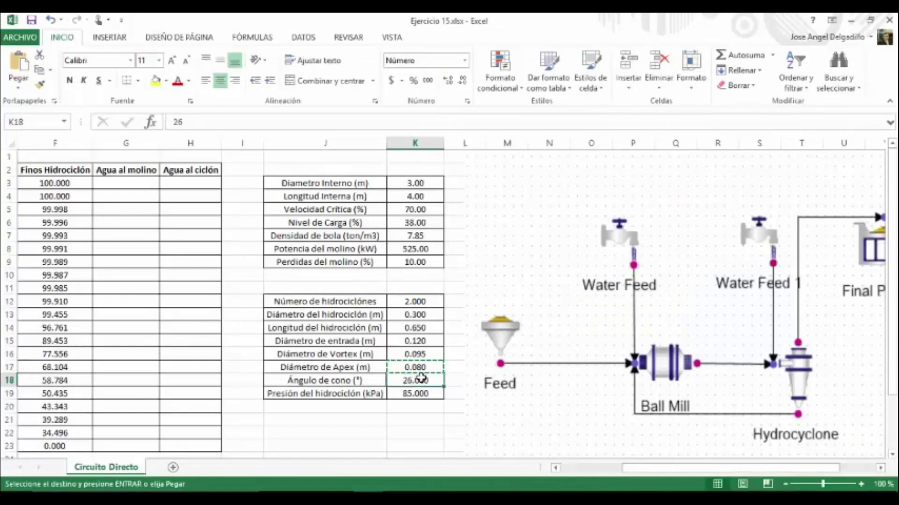
pyautogui.hotkey('alt', 'Tab')
pyautogui.moveTo(427, 192); pyautogui.dragTo(340, 184)
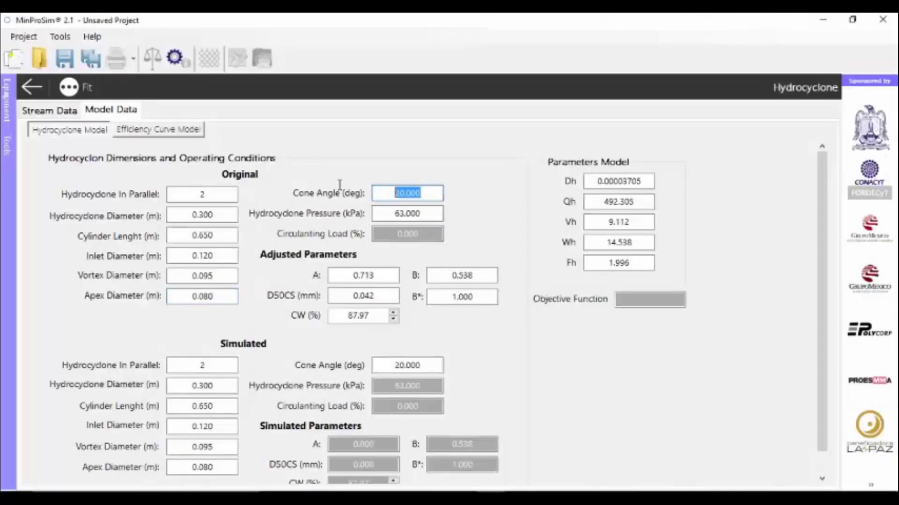
pyautogui.hotkey('ctrl', 'v')
# Copy the hydrocyclone pressure from Excel cell K19 into the original Hydrocyclone Pressure, 85.000 kPa
pyautogui.click(423, 213)
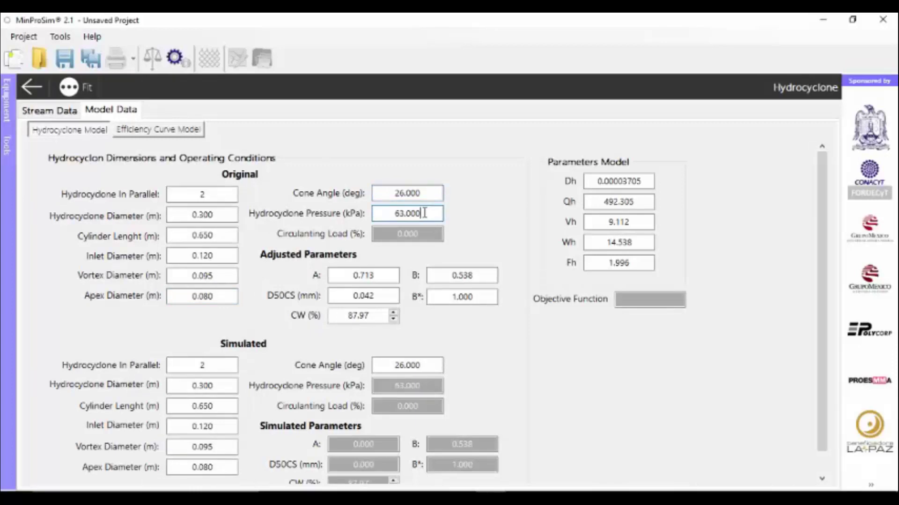
pyautogui.hotkey('alt', 'Tab')
pyautogui.click(418, 392)
pyautogui.hotkey('ctrl', 'c')
pyautogui.hotkey('alt', 'Tab')
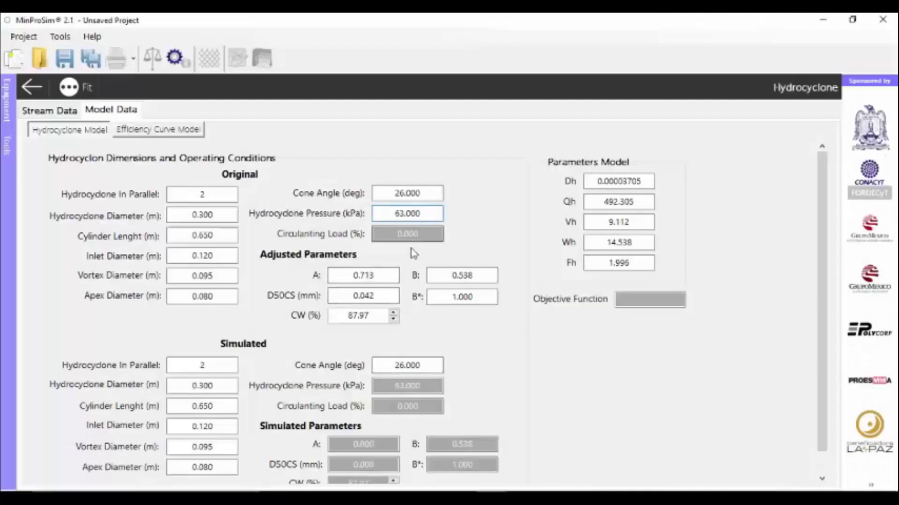
pyautogui.doubleClick(432, 213)
pyautogui.hotkey('ctrl', 'v')
pyautogui.click(377, 276)
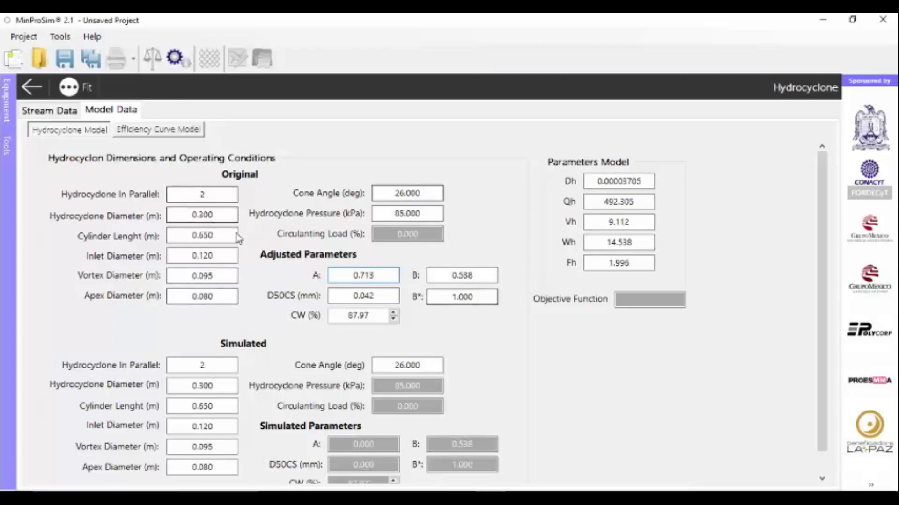
# Return to the diagram, check the model and stream data of Agua al Molino, and go back to the diagram
pyautogui.click(32, 87)
pyautogui.doubleClick(121, 136)
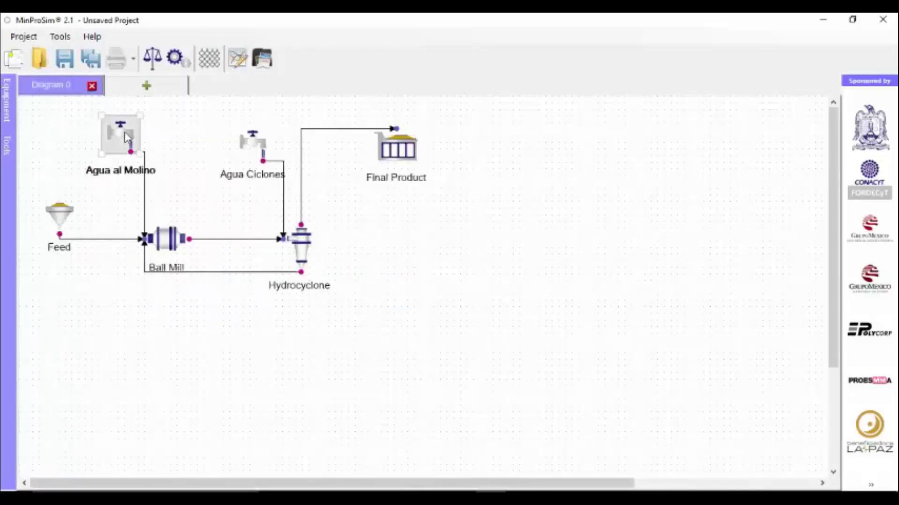
pyautogui.click(117, 113)
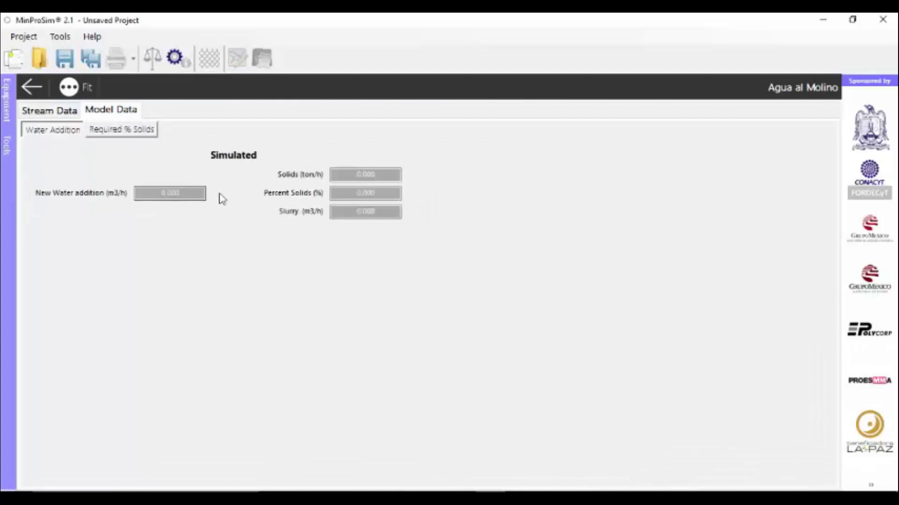
pyautogui.click(56, 111)
pyautogui.click(37, 87)
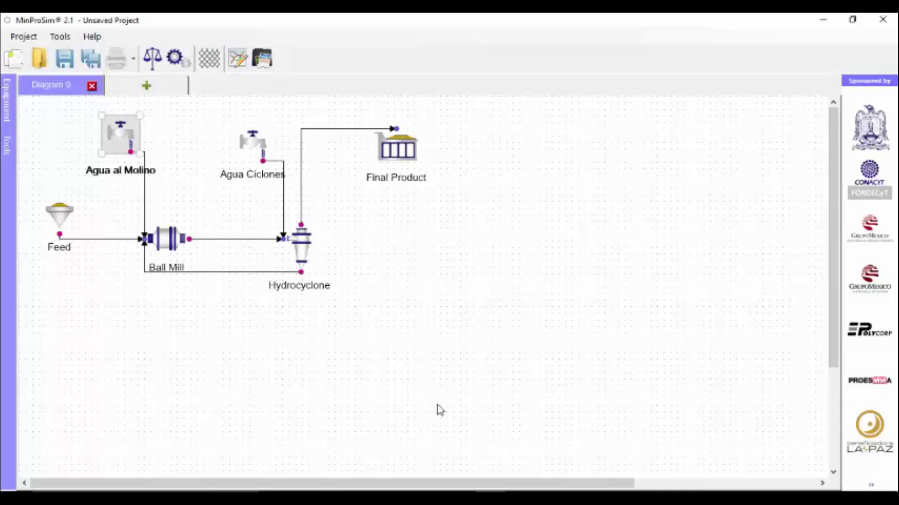
# Run the mass balance with type Global + Sizes, check its error value, and accept the balance
pyautogui.click(152, 66)
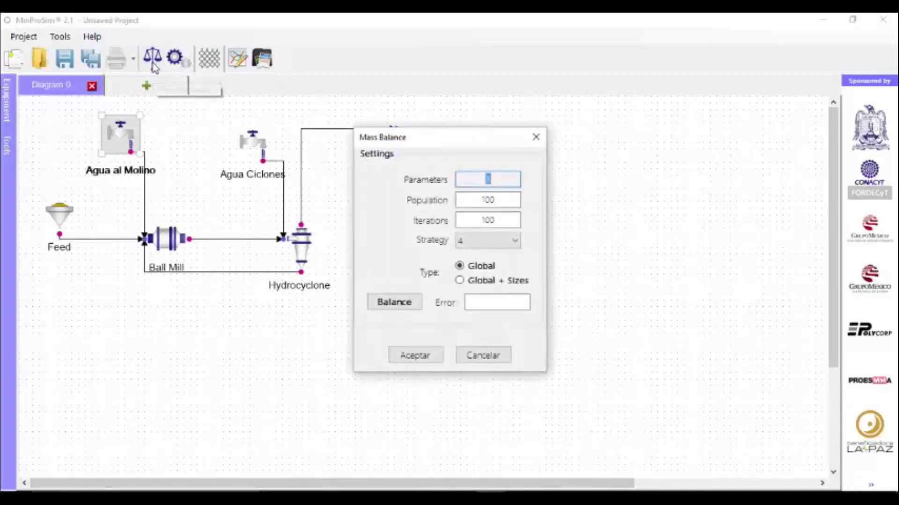
pyautogui.click(461, 281)
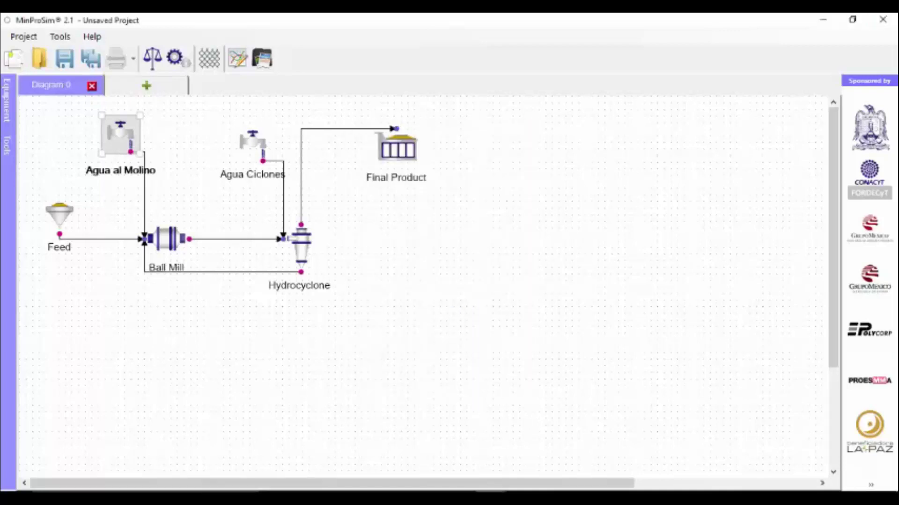
pyautogui.moveTo(518, 465)
pyautogui.click(431, 461)
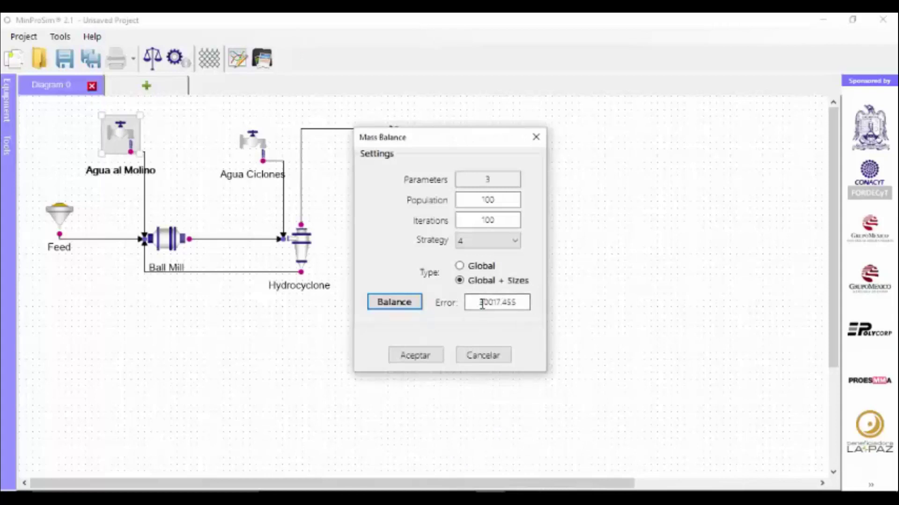
pyautogui.moveTo(467, 302); pyautogui.dragTo(533, 294)
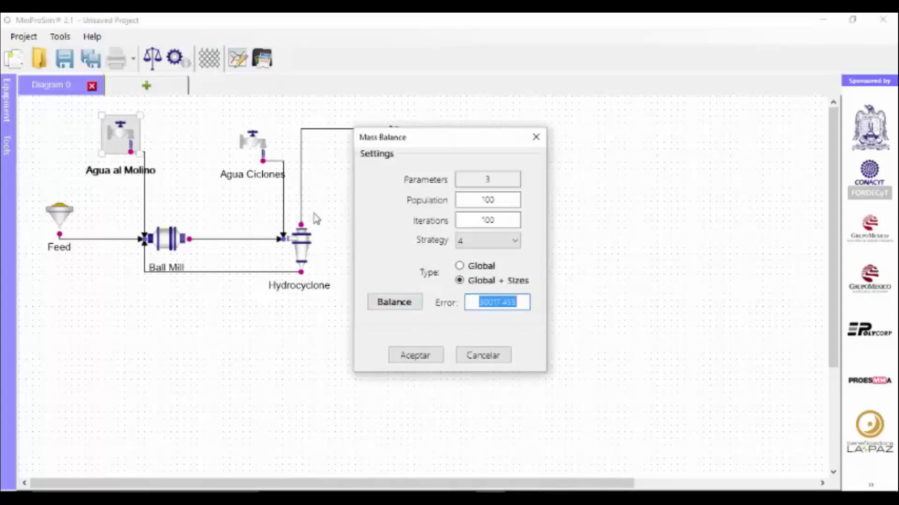
pyautogui.click(416, 357)
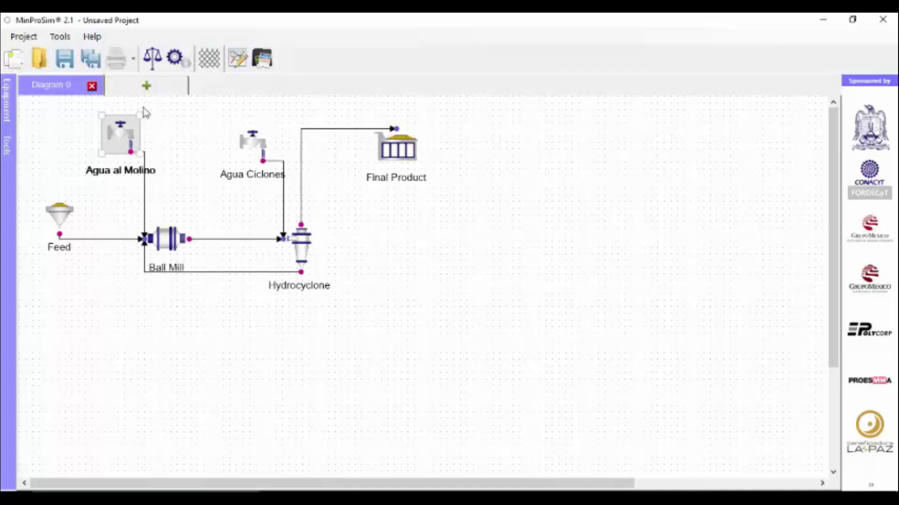
# Examine the balanced size and stream data of the Feed and the Ball Mill's Discharge stream
pyautogui.doubleClick(63, 220)
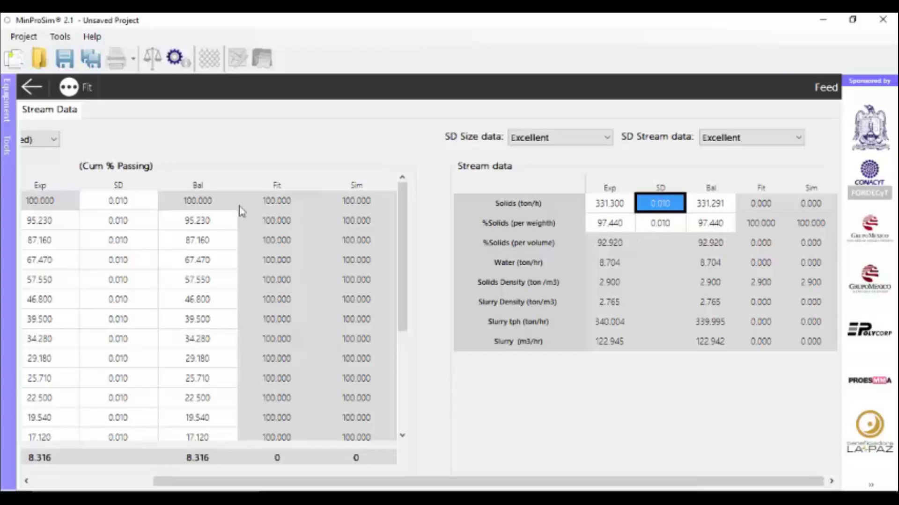
pyautogui.click(31, 87)
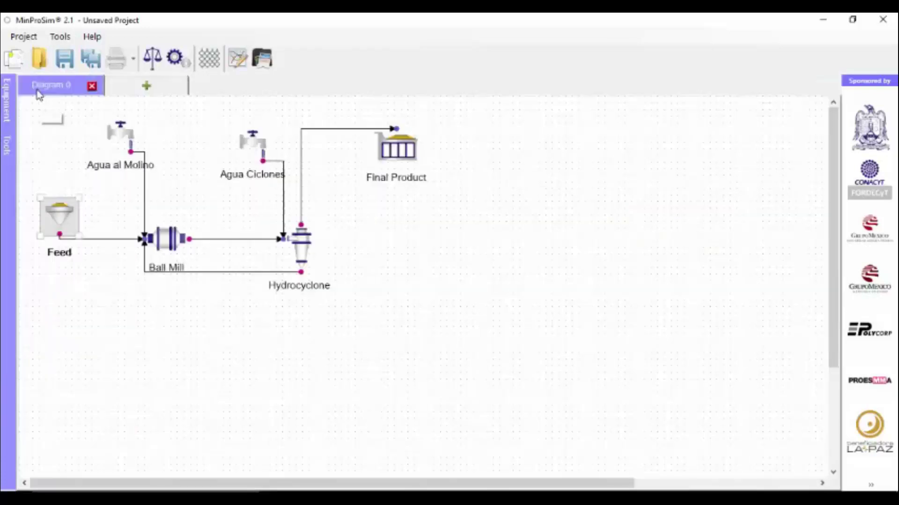
pyautogui.doubleClick(169, 247)
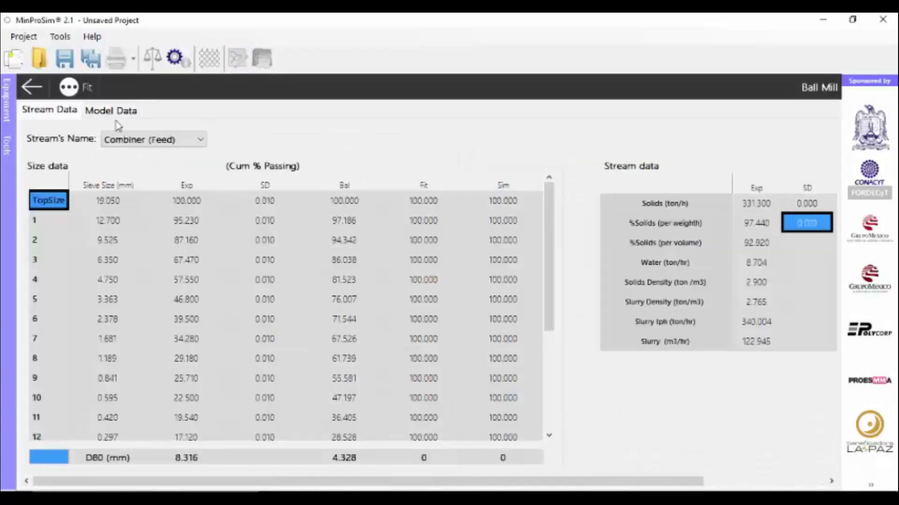
pyautogui.click(155, 140)
pyautogui.click(154, 166)
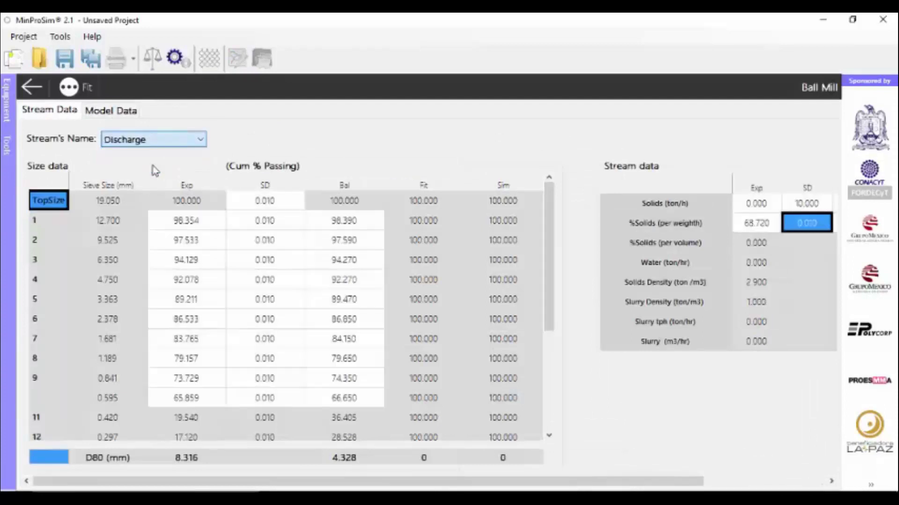
pyautogui.moveTo(453, 482); pyautogui.dragTo(576, 482)
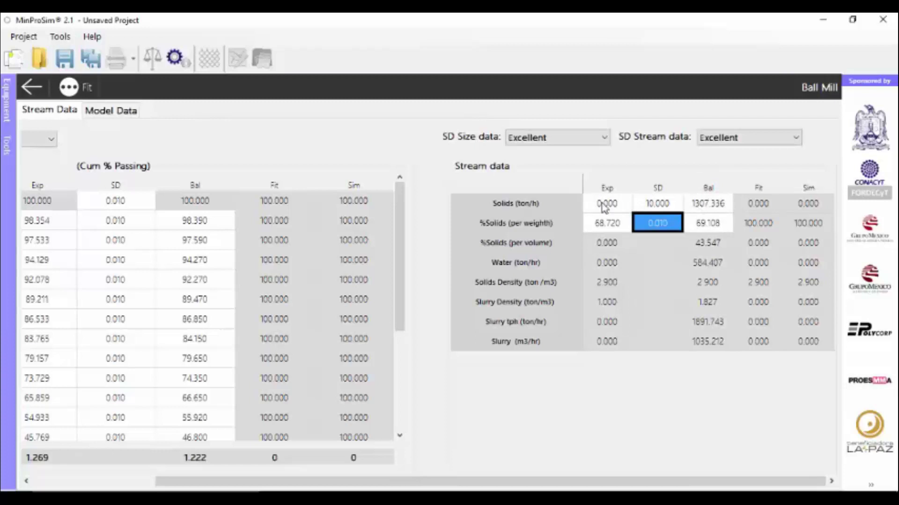
pyautogui.click(31, 88)
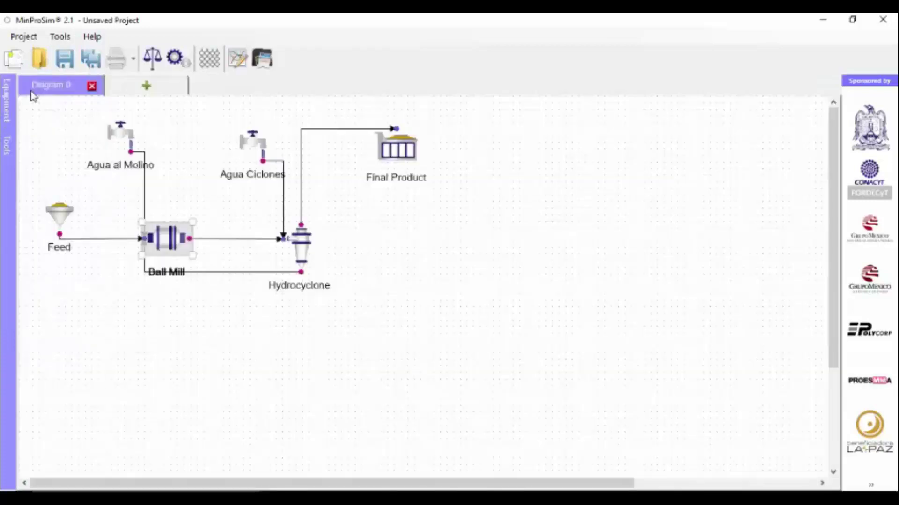
# Examine the balanced size and stream data of the Hydrocyclone's Overflow (Fine) and Underflow (Coarse) streams
pyautogui.doubleClick(307, 242)
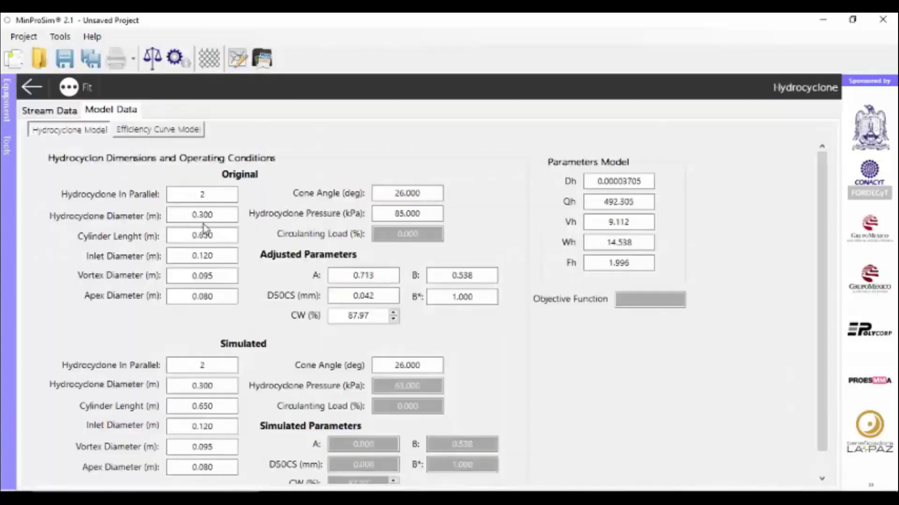
pyautogui.click(66, 113)
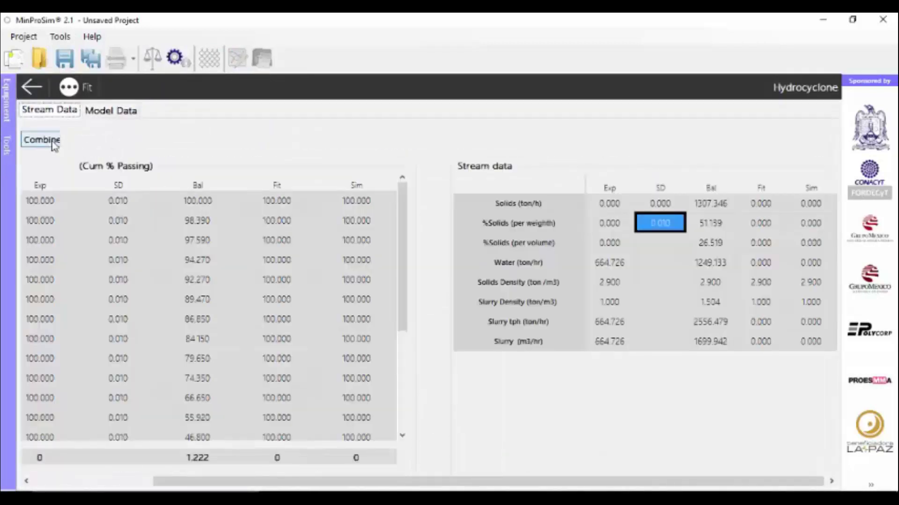
pyautogui.click(56, 140)
pyautogui.click(51, 164)
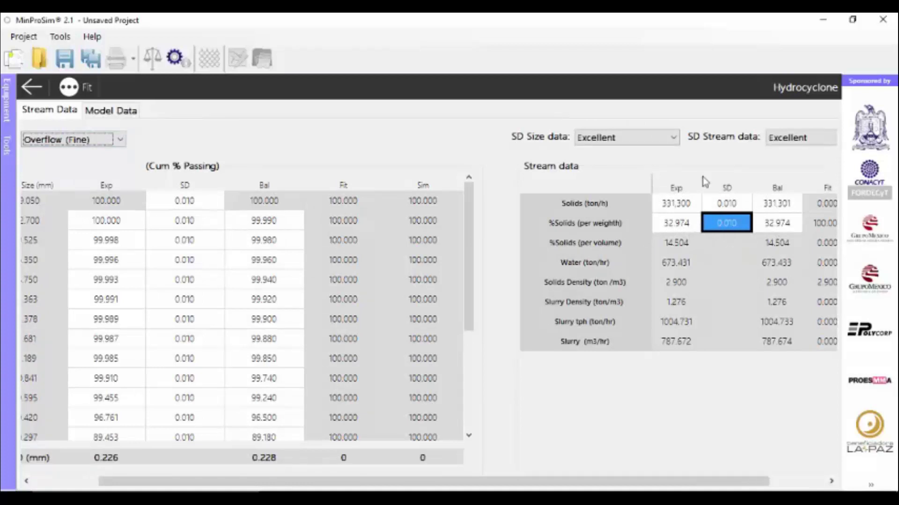
pyautogui.click(121, 140)
pyautogui.click(62, 172)
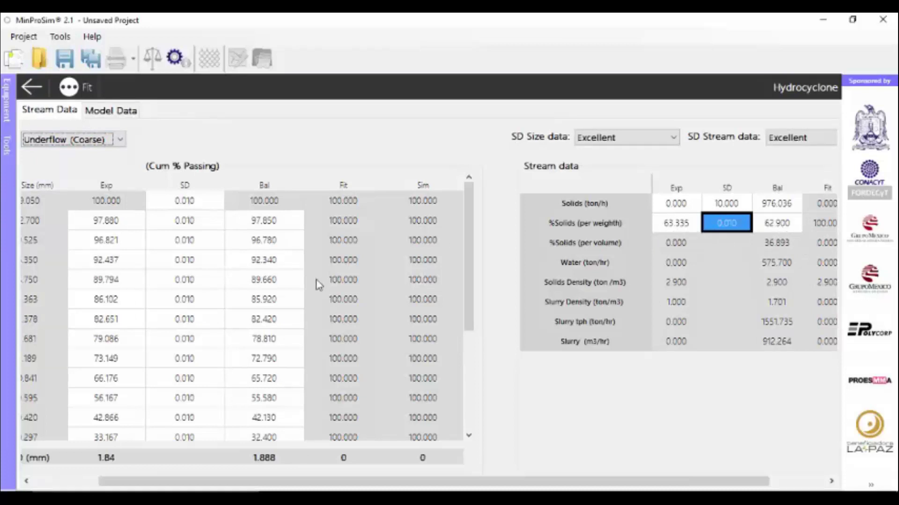
pyautogui.click(33, 88)
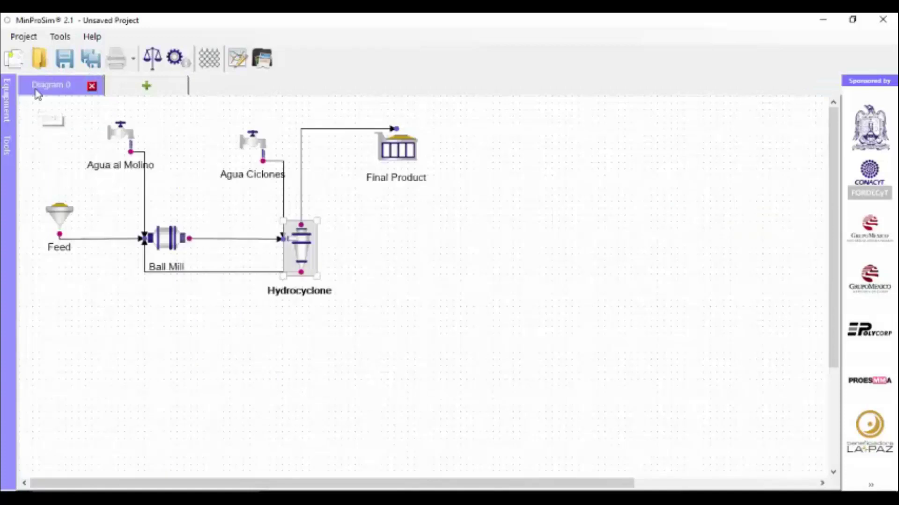
# Compare the experimental and balanced water flows of Agua Ciclones and Agua al Molino, and return to the diagram
pyautogui.doubleClick(252, 146)
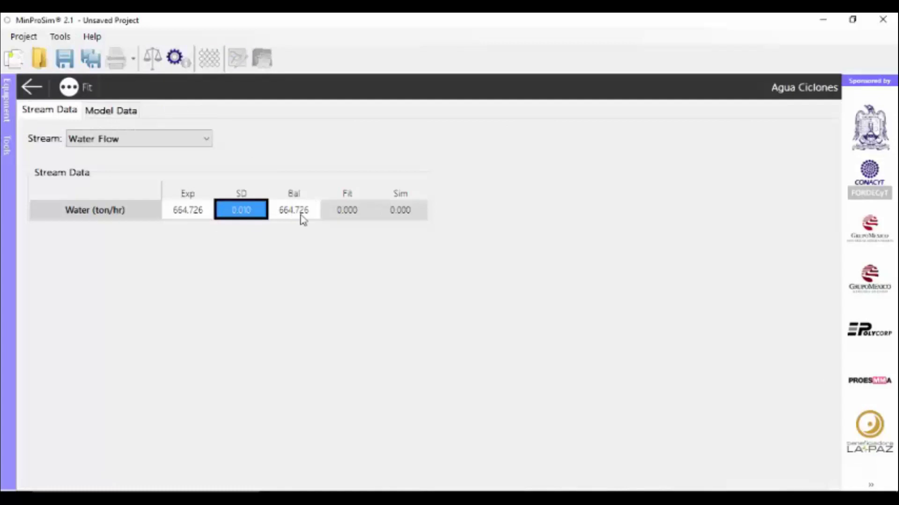
pyautogui.click(36, 93)
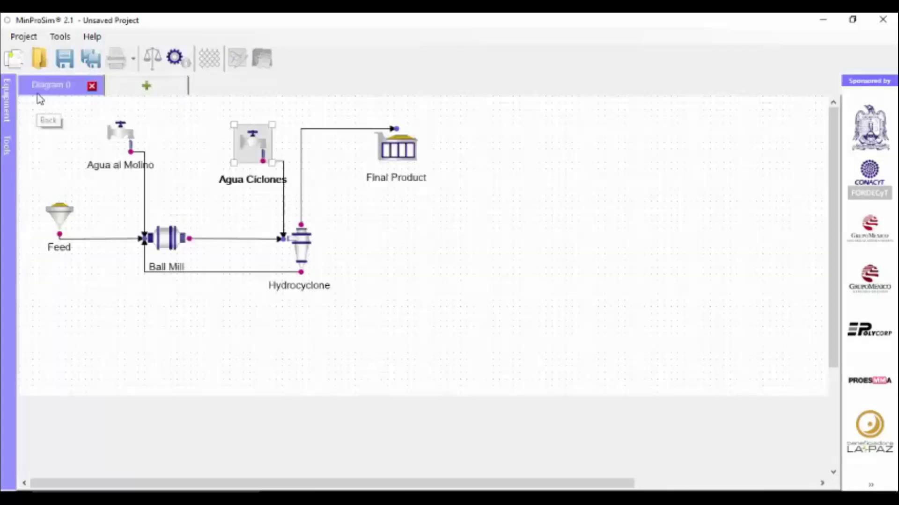
pyautogui.doubleClick(111, 139)
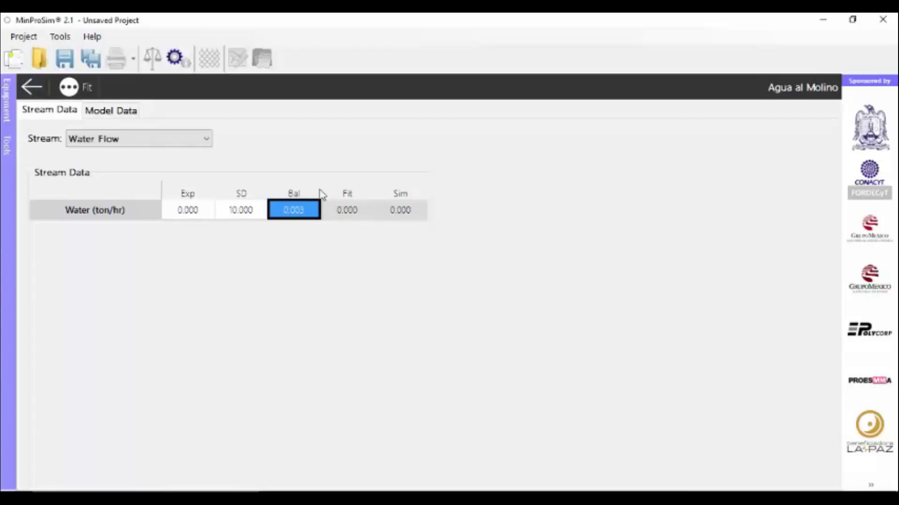
pyautogui.click(30, 94)
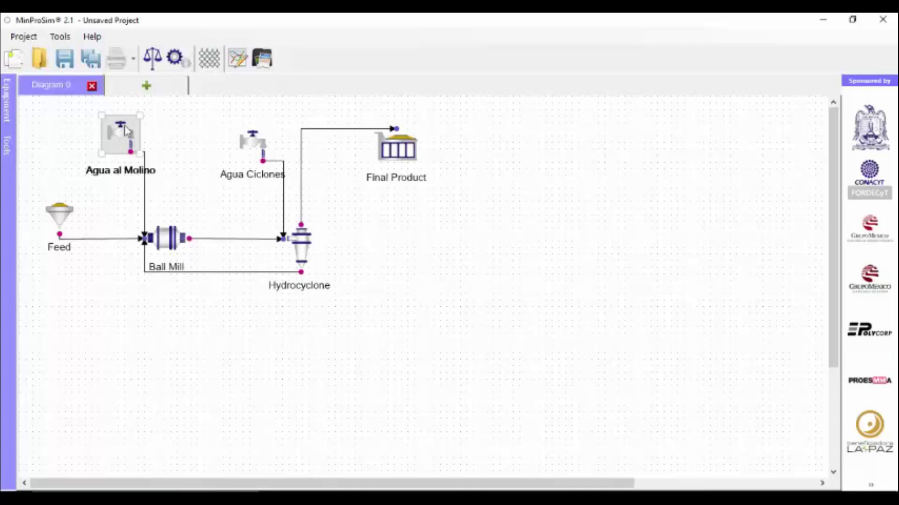
pyautogui.click(193, 117)
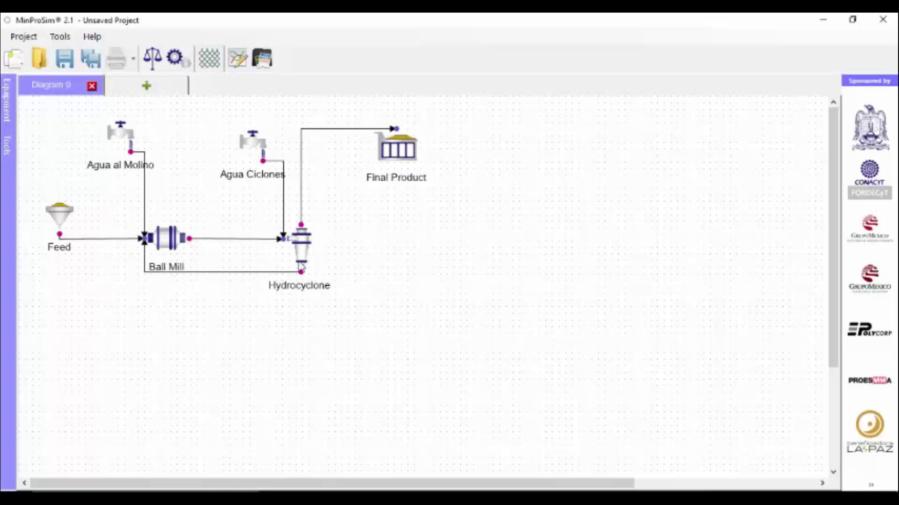
# Graph the Feed Outstream's experimental and balanced size distributions with a logarithmic X axis
pyautogui.click(238, 60)
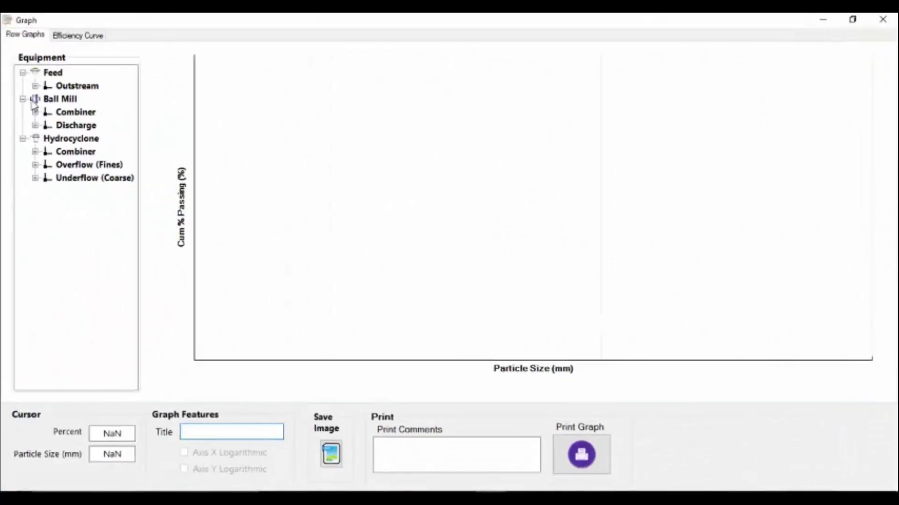
pyautogui.click(35, 86)
pyautogui.click(59, 99)
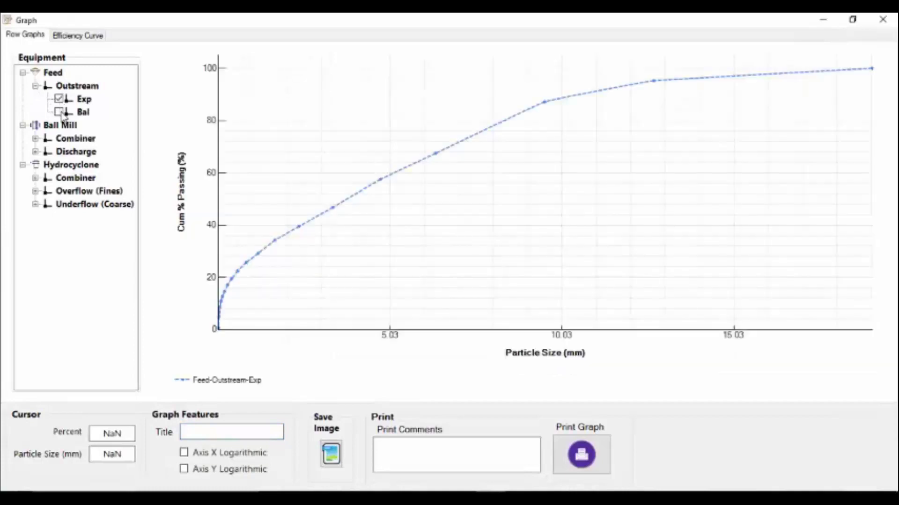
pyautogui.click(59, 112)
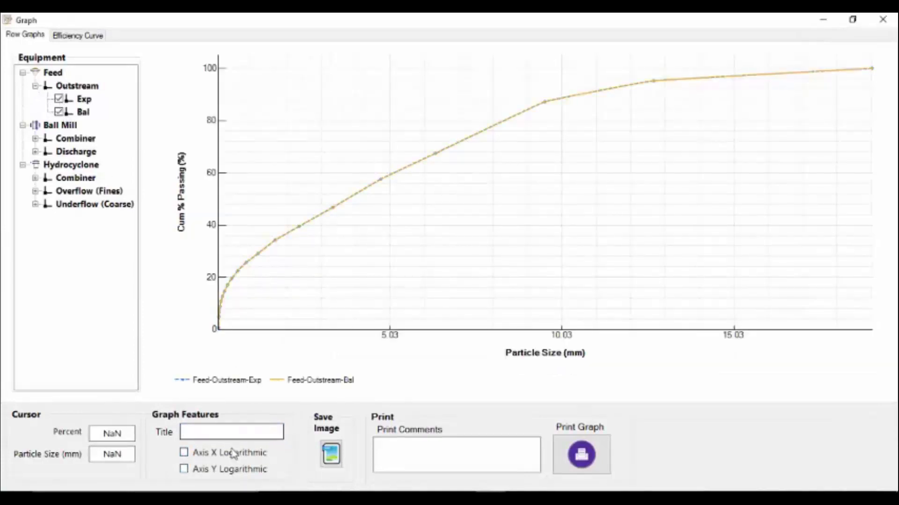
pyautogui.click(183, 452)
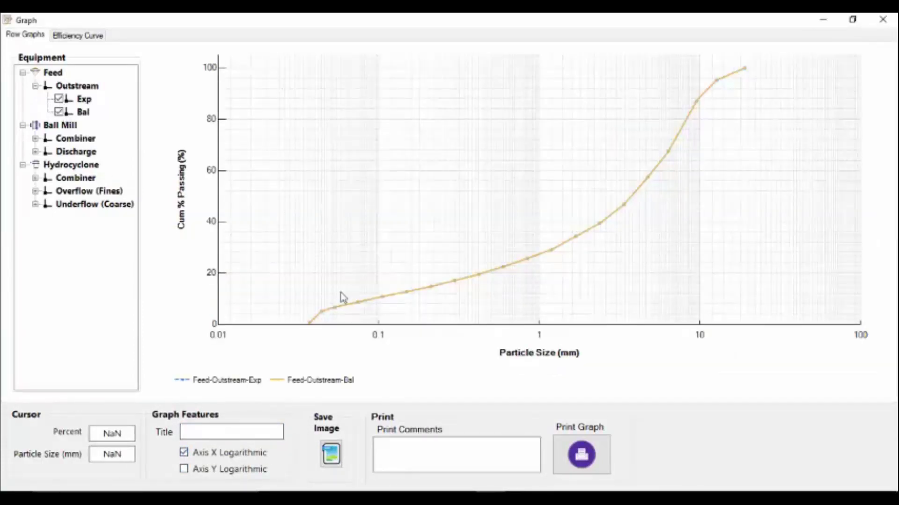
# Add the Ball Mill Discharge's experimental and balanced curves to the graph
pyautogui.click(35, 152)
pyautogui.click(66, 167)
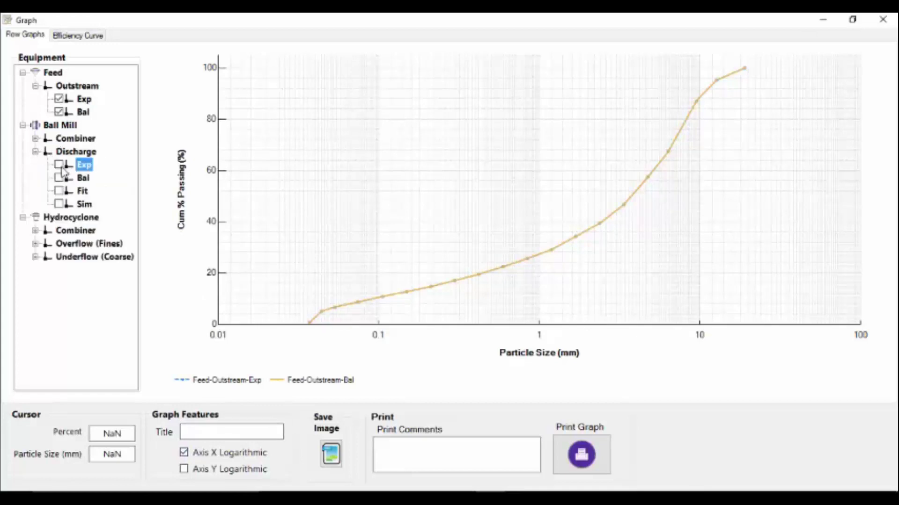
pyautogui.click(59, 165)
pyautogui.click(59, 178)
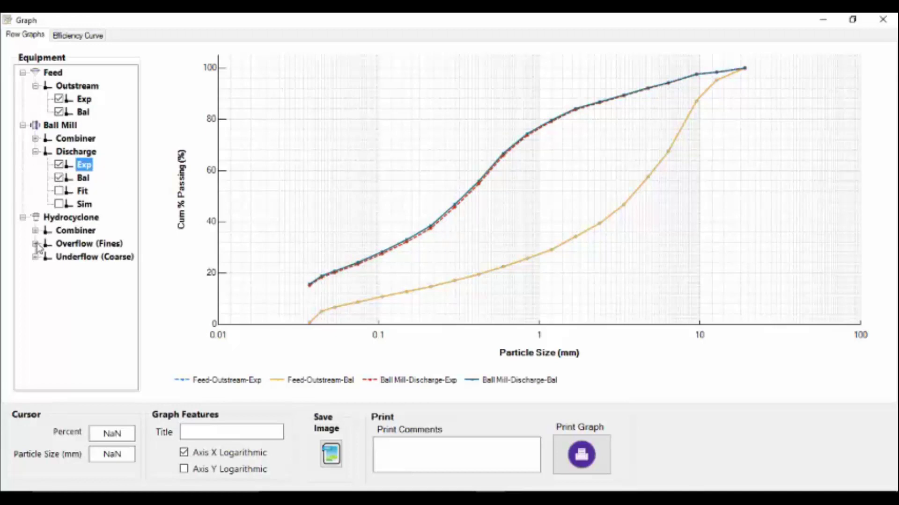
# Add the experimental and balanced curves of the Hydrocyclone's Overflow (Fines) and Underflow (Coarse), compare them, and close the graph
pyautogui.click(35, 244)
pyautogui.click(59, 256)
pyautogui.click(59, 269)
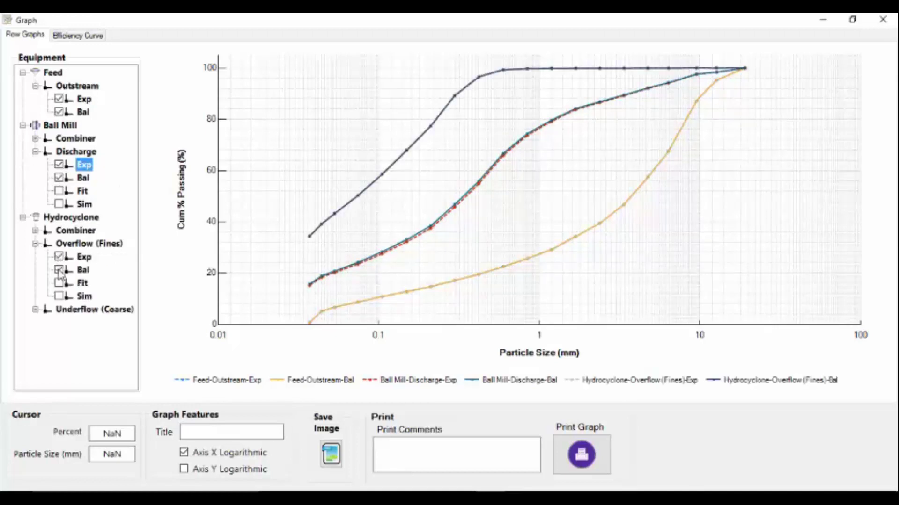
pyautogui.click(36, 309)
pyautogui.click(60, 323)
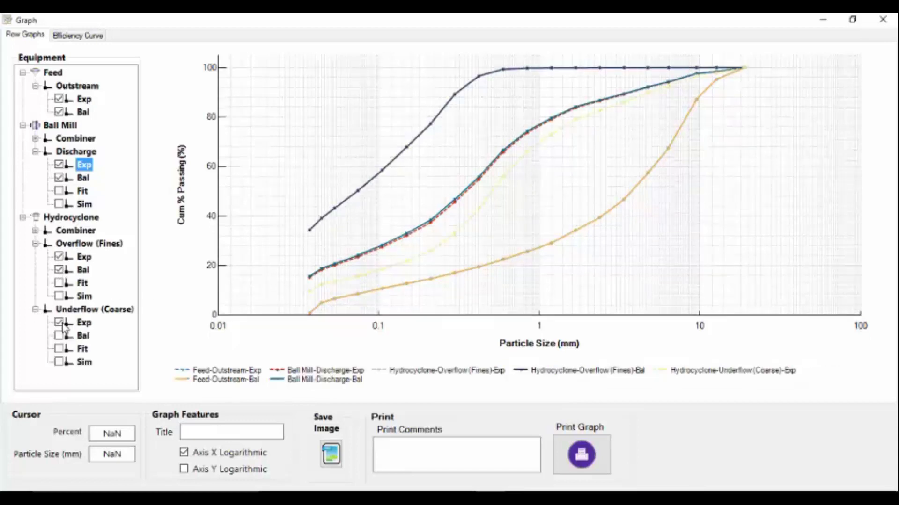
pyautogui.click(60, 336)
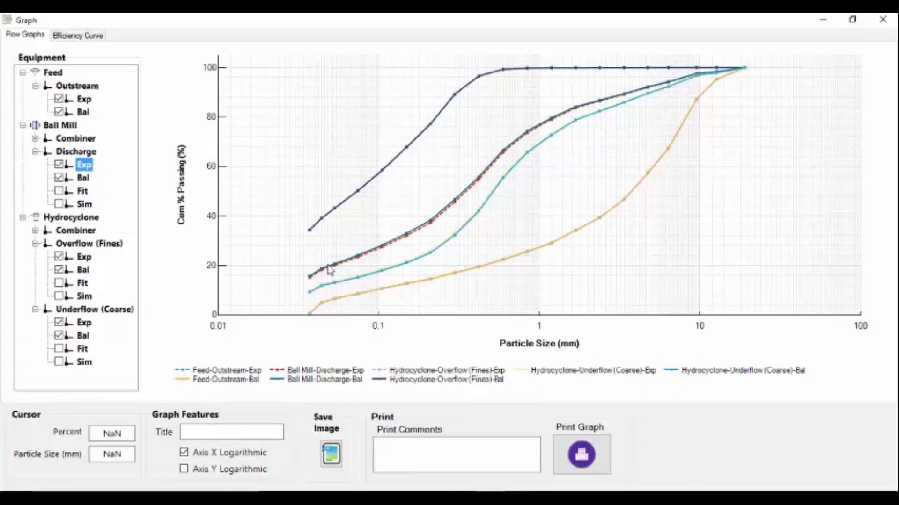
pyautogui.click(478, 180)
pyautogui.click(883, 19)
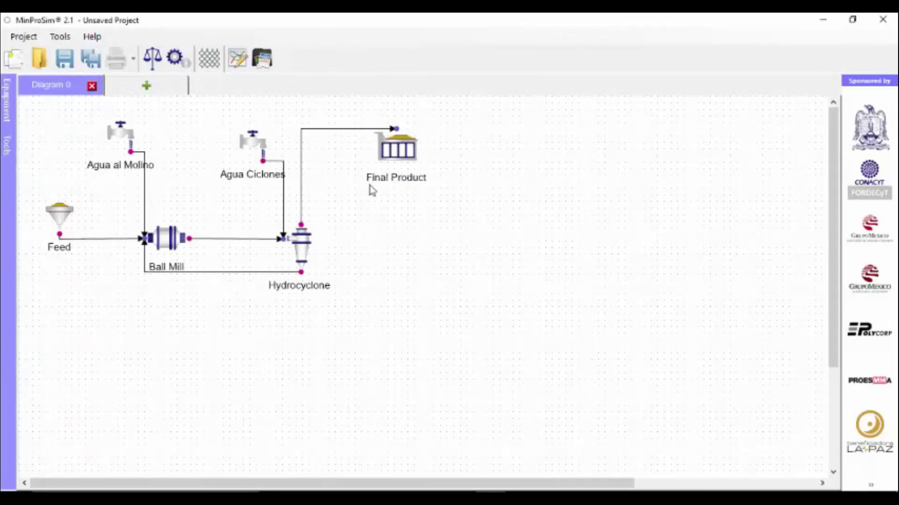
# Check the Ball Mill's model data, open its model fitting, and run the fit three times with population 150 and 60 iterations
pyautogui.doubleClick(169, 247)
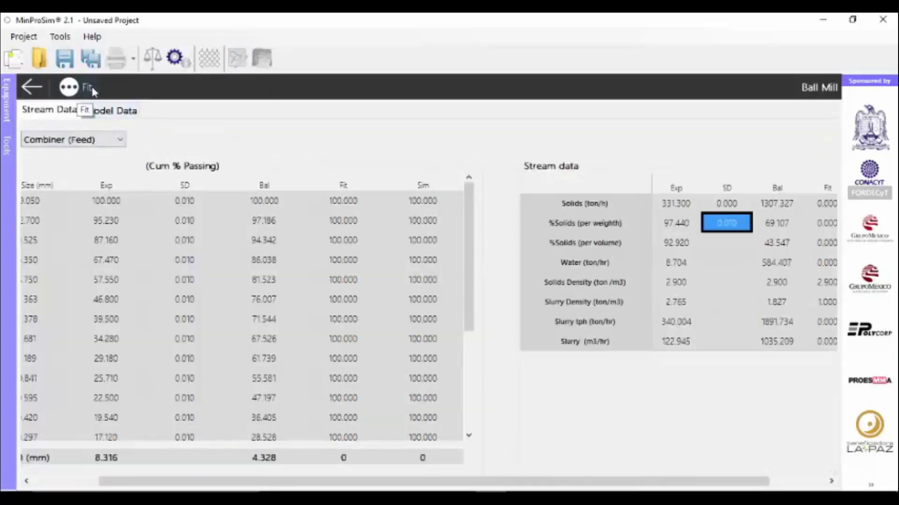
pyautogui.click(94, 110)
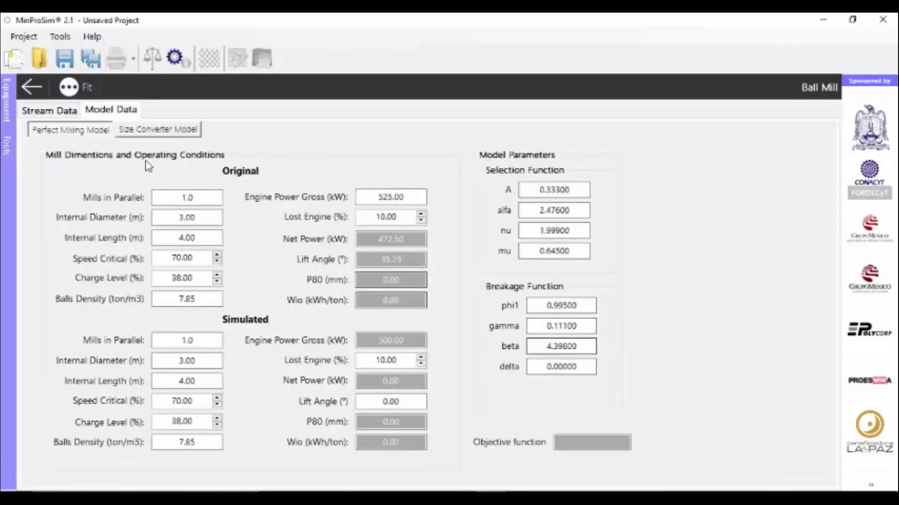
pyautogui.click(83, 90)
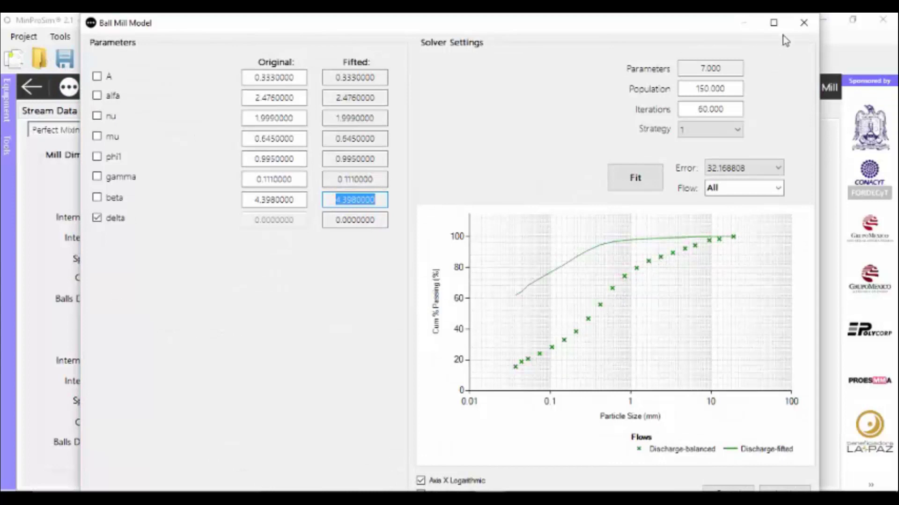
pyautogui.click(773, 23)
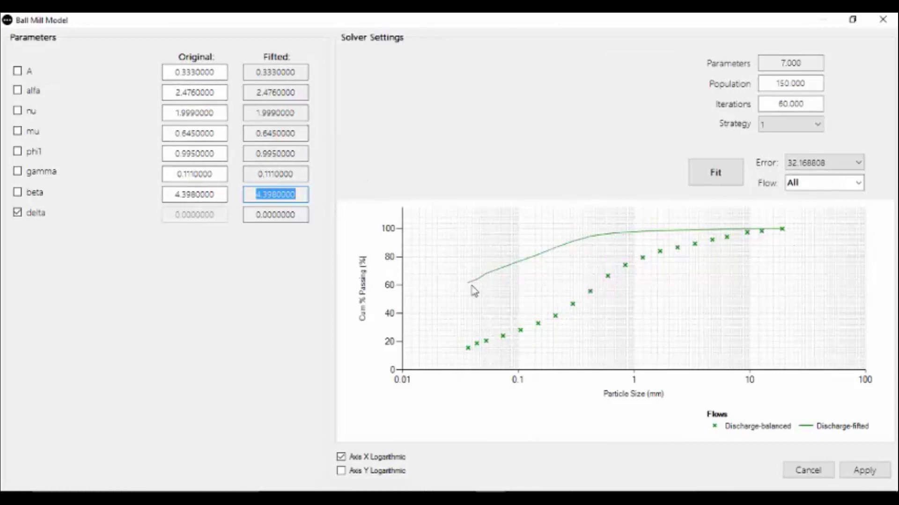
pyautogui.click(711, 175)
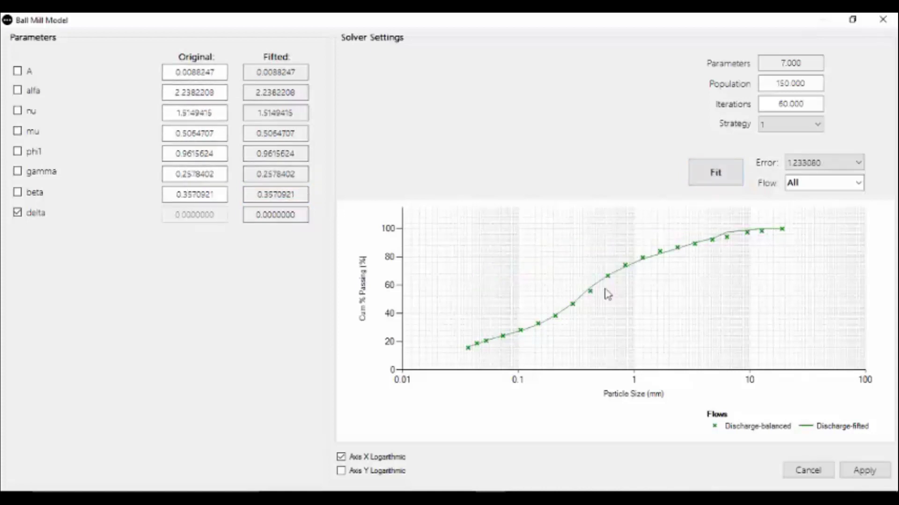
pyautogui.click(710, 177)
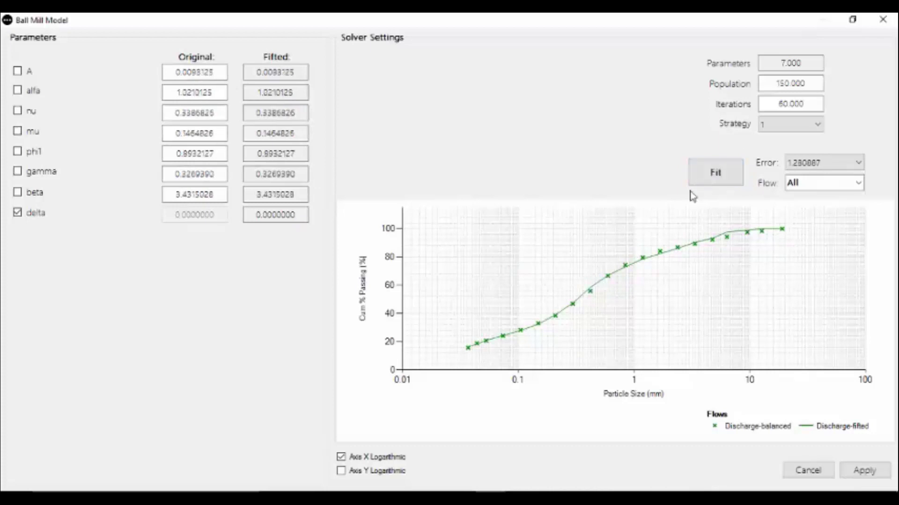
pyautogui.click(726, 179)
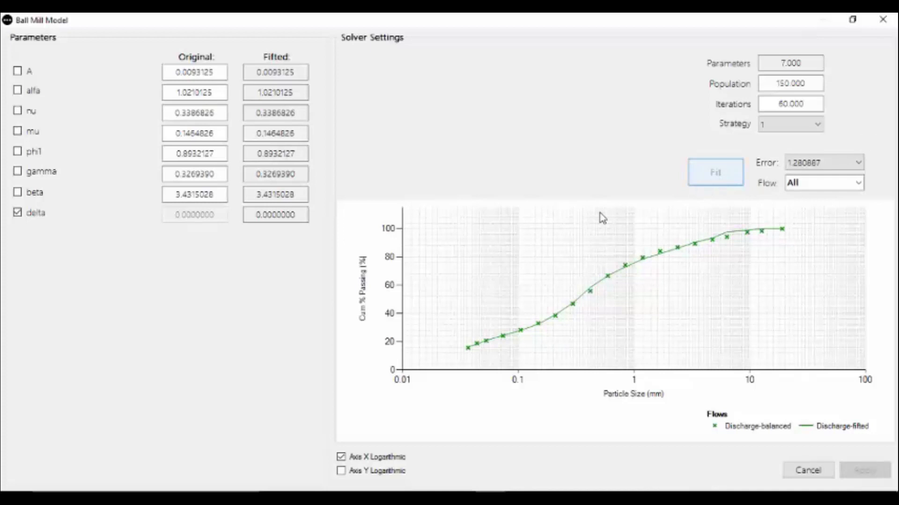
# Select the Ball Mill fit with error 1.233080, apply its parameters, and return to the diagram
pyautogui.click(856, 163)
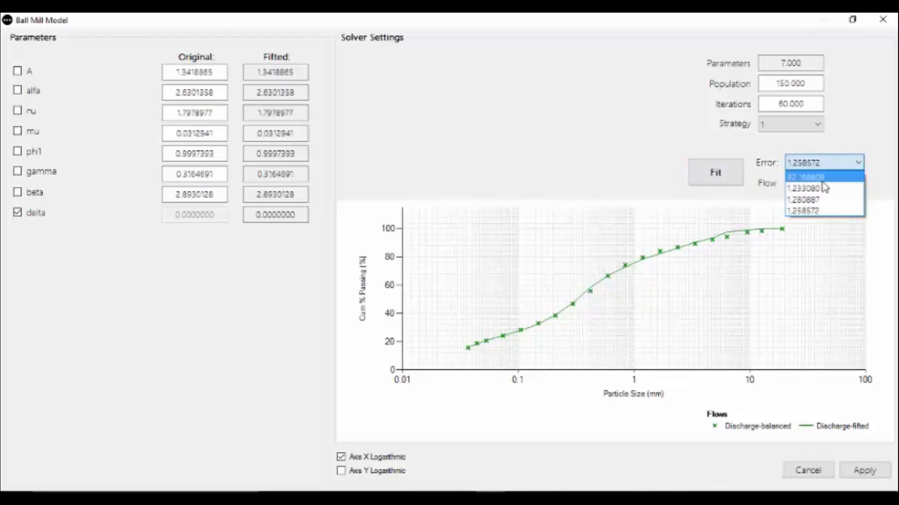
pyautogui.click(803, 189)
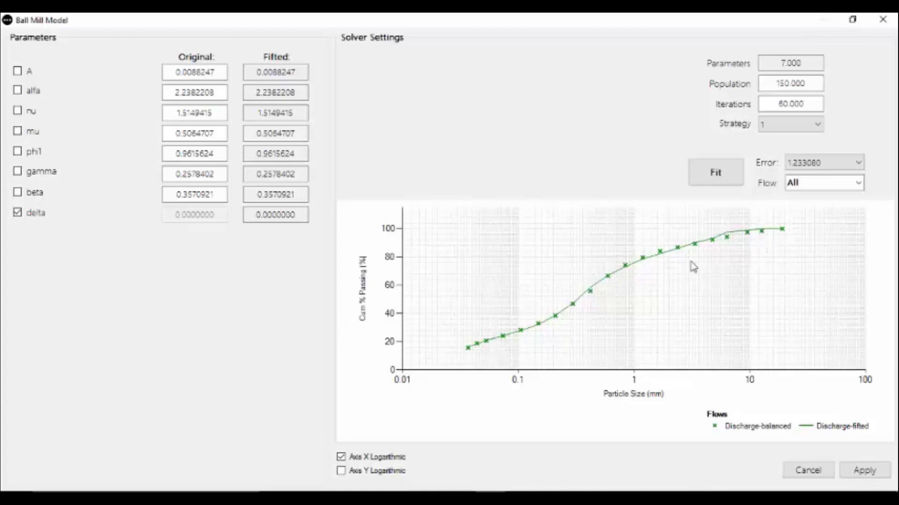
pyautogui.click(864, 470)
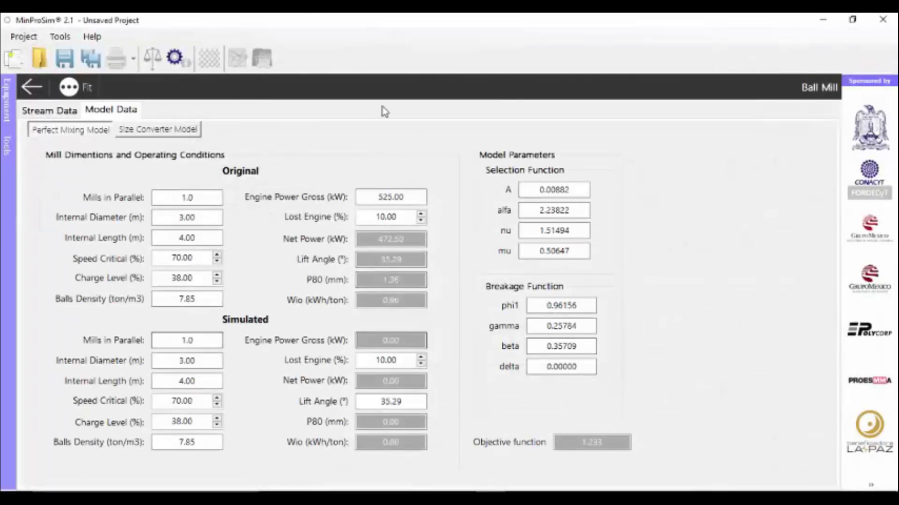
pyautogui.click(37, 92)
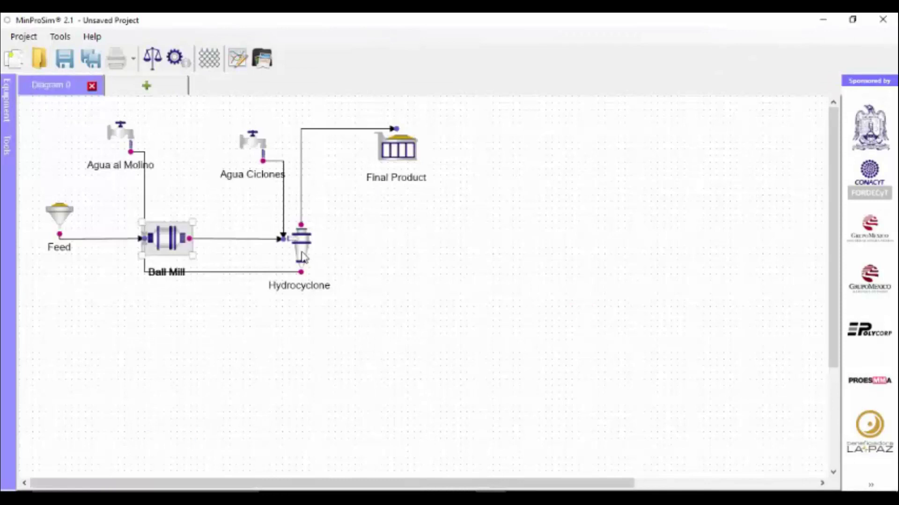
# Open the Hydrocyclone's model fitting and run the fit repeatedly with population 150 and 60 iterations
pyautogui.doubleClick(302, 256)
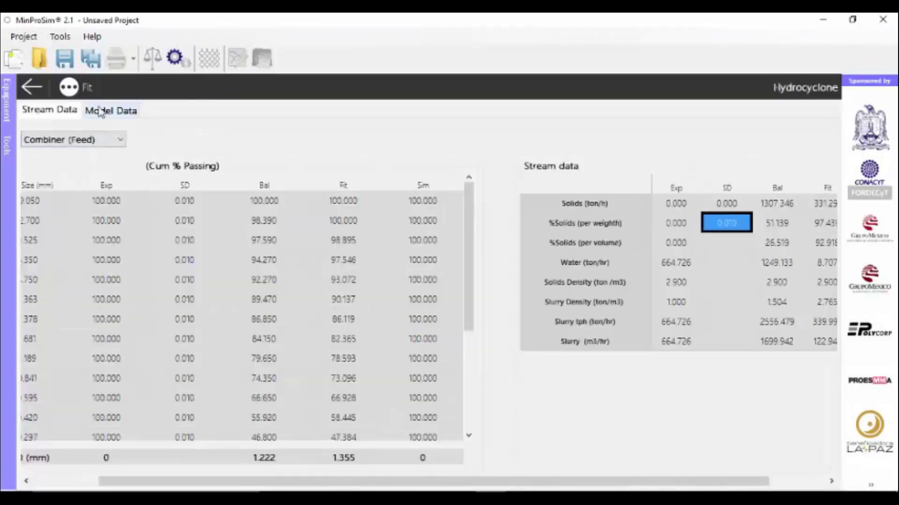
pyautogui.click(87, 89)
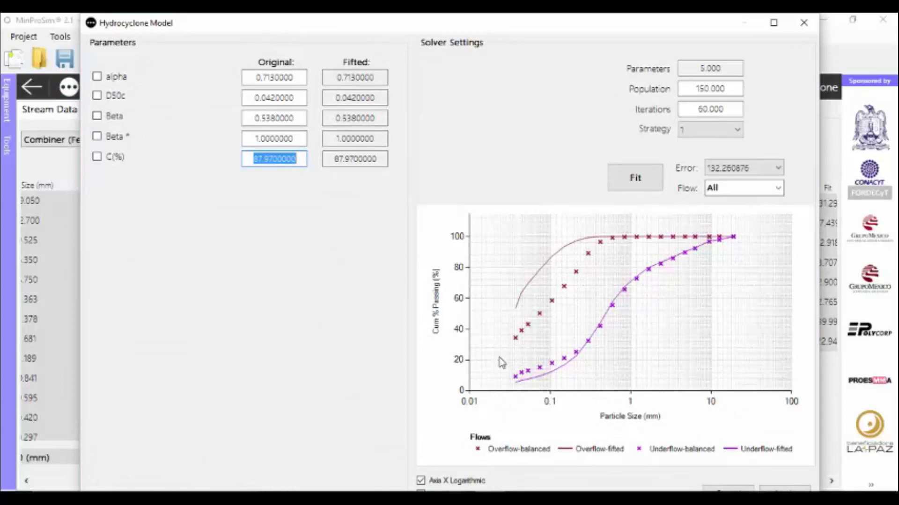
pyautogui.click(641, 179)
pyautogui.click(641, 179)
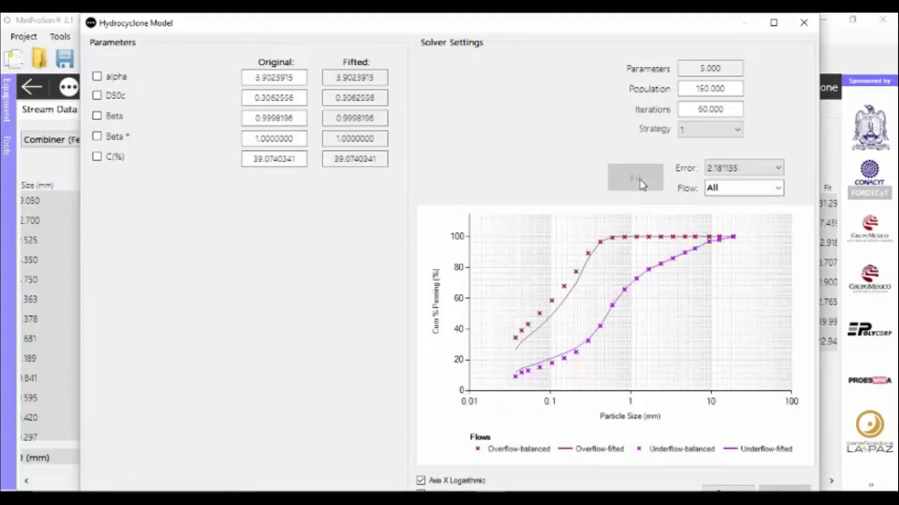
pyautogui.click(640, 183)
pyautogui.click(640, 183)
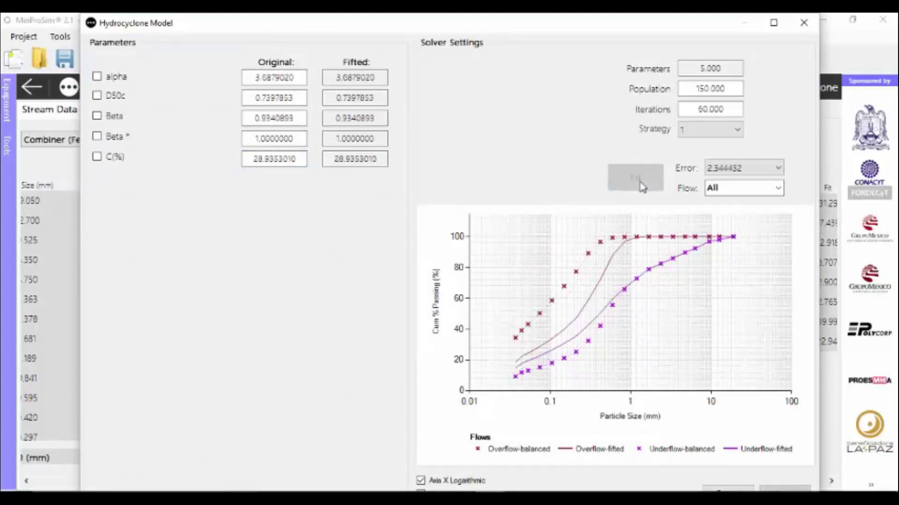
pyautogui.click(641, 182)
pyautogui.click(641, 185)
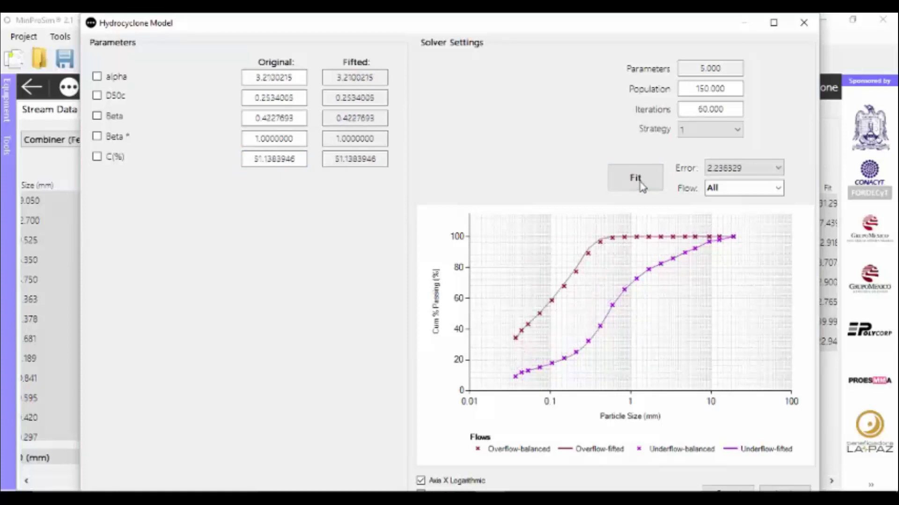
# Compare the Hydrocyclone fits with errors 2.181135 and 2.236329 against the balanced overflow and underflow points
pyautogui.click(776, 170)
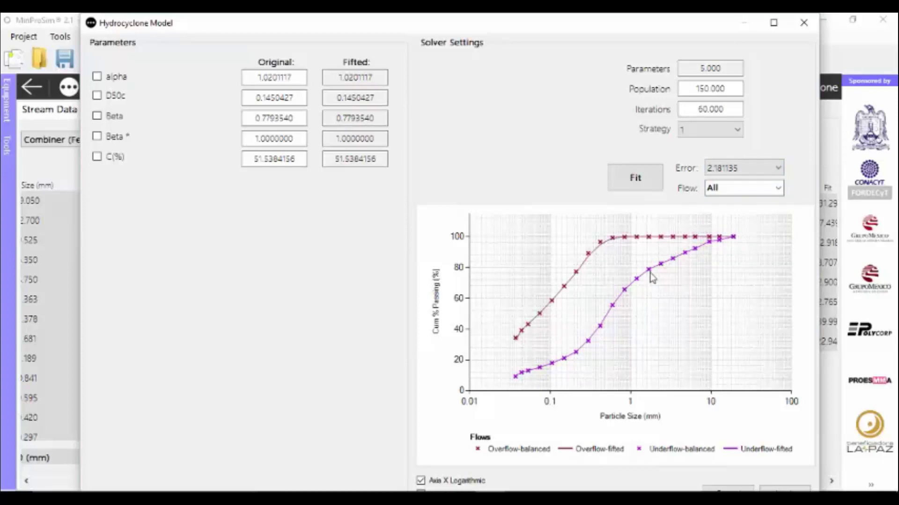
pyautogui.click(755, 173)
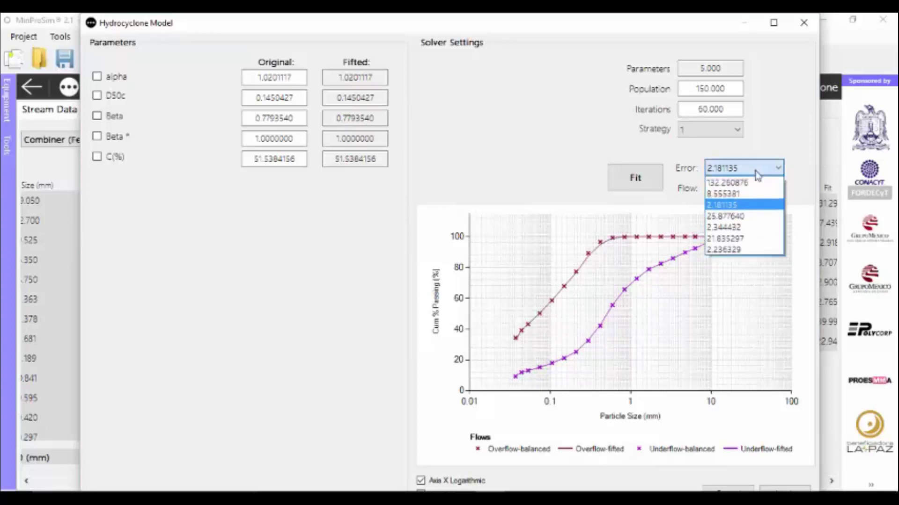
pyautogui.click(741, 249)
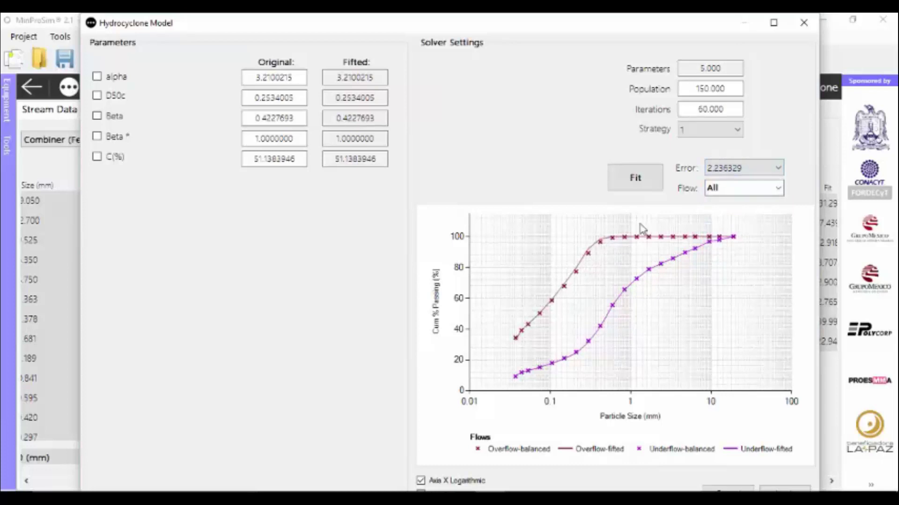
# Rerun the Hydrocyclone fit three more times, select the solution with error 2.648142, and apply its parameters
pyautogui.click(623, 181)
pyautogui.click(635, 178)
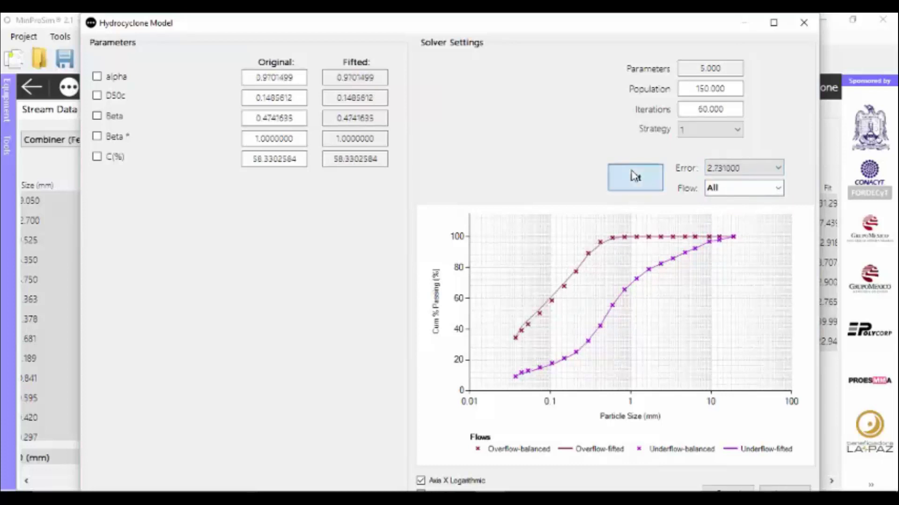
pyautogui.click(635, 178)
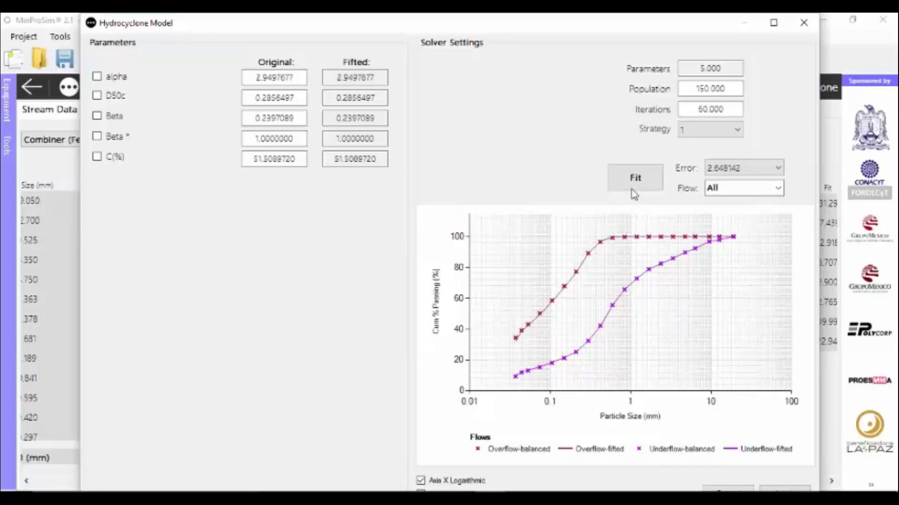
pyautogui.click(777, 176)
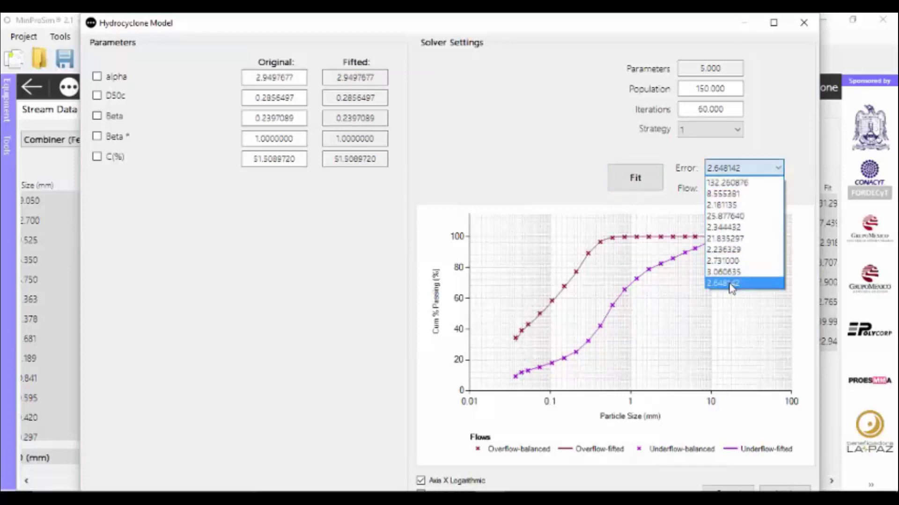
pyautogui.click(726, 284)
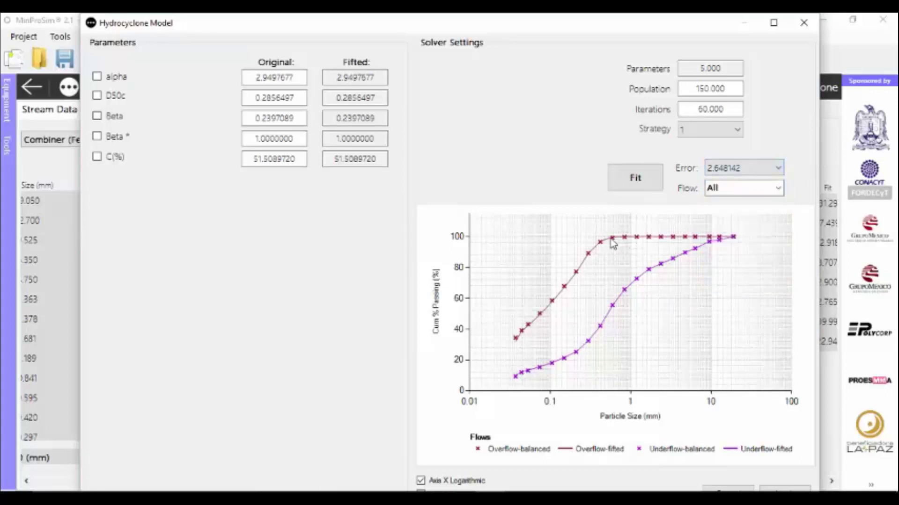
pyautogui.click(773, 23)
pyautogui.click(865, 471)
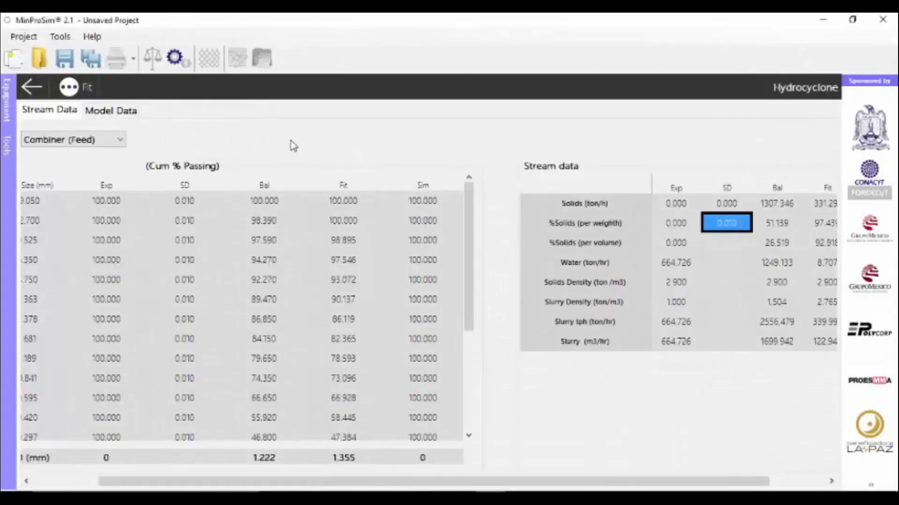
# Compare the experimental, balanced and fitted data of the Hydrocyclone's overflow and underflow streams, and return to the diagram
pyautogui.click(122, 139)
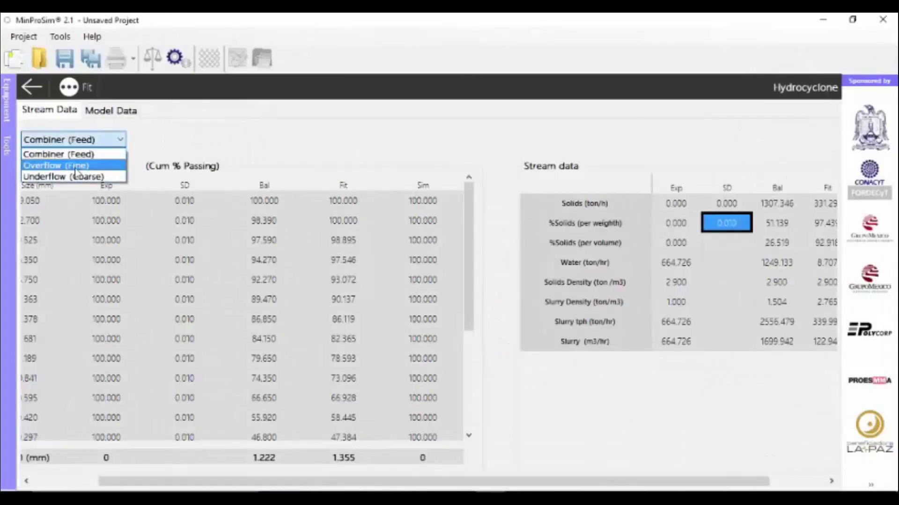
pyautogui.click(70, 164)
pyautogui.hscroll(1, 365, 485)
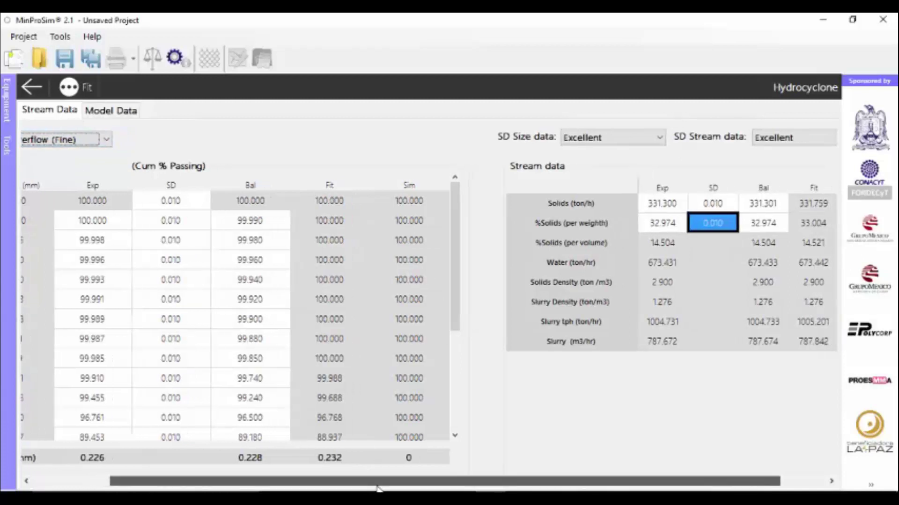
pyautogui.moveTo(339, 478); pyautogui.dragTo(445, 483)
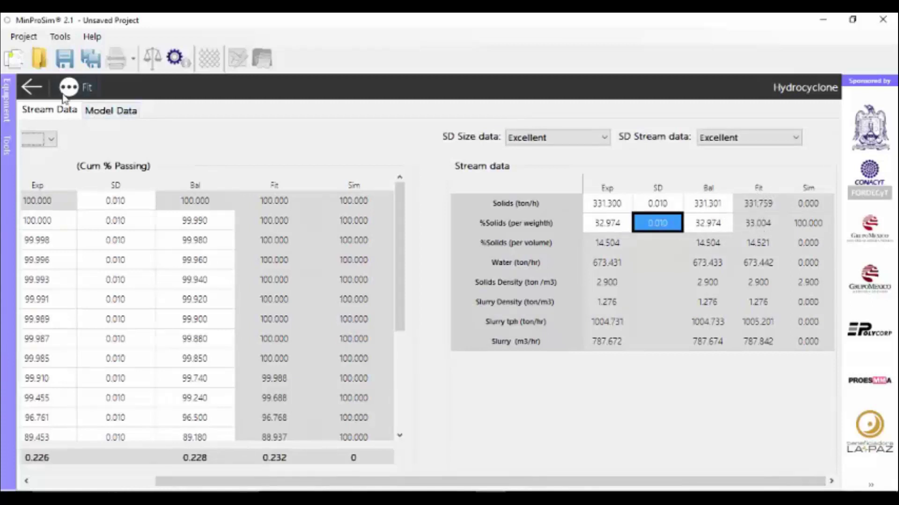
pyautogui.click(45, 140)
pyautogui.click(14, 177)
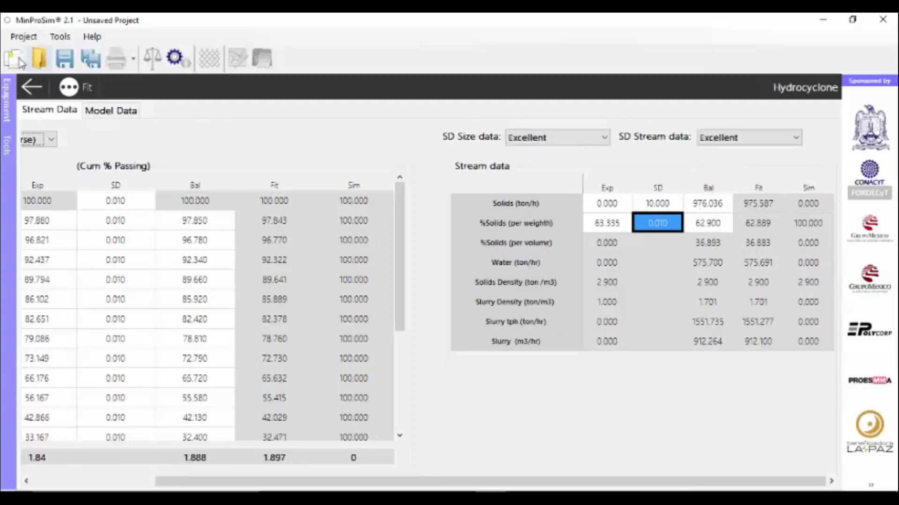
pyautogui.click(31, 86)
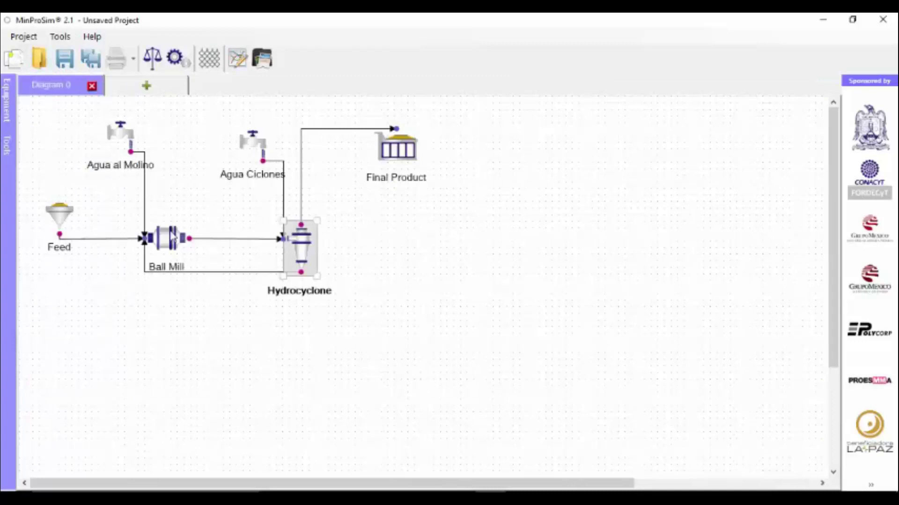
# Open the Ball Mill's discharge stream data and compare its balanced and fitted flow values
pyautogui.doubleClick(173, 248)
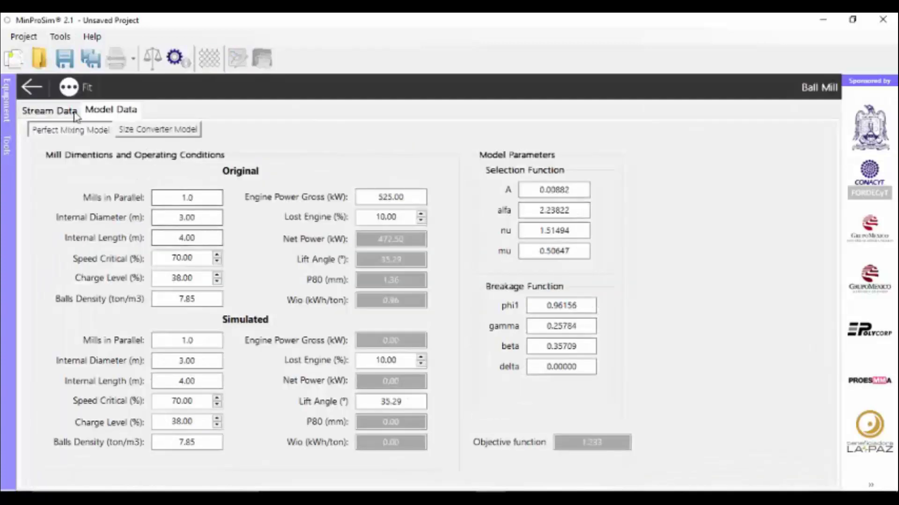
pyautogui.click(62, 113)
pyautogui.click(114, 141)
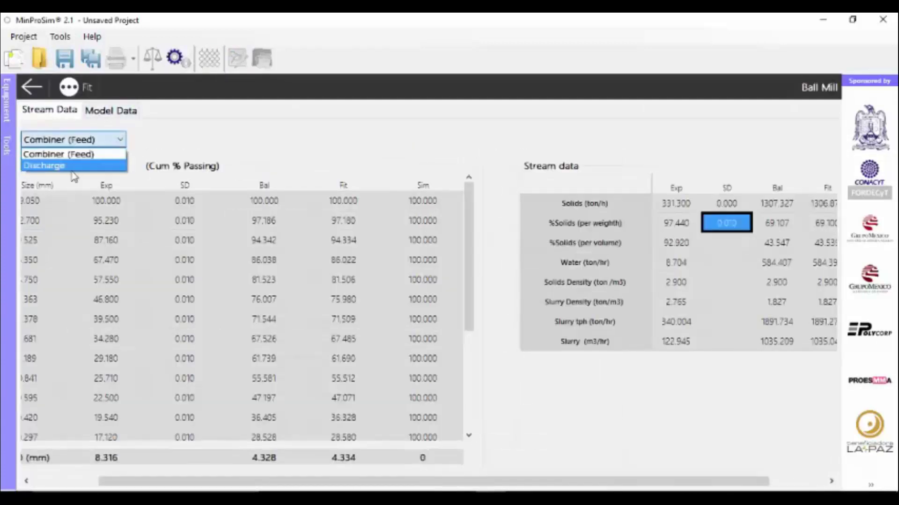
pyautogui.click(77, 167)
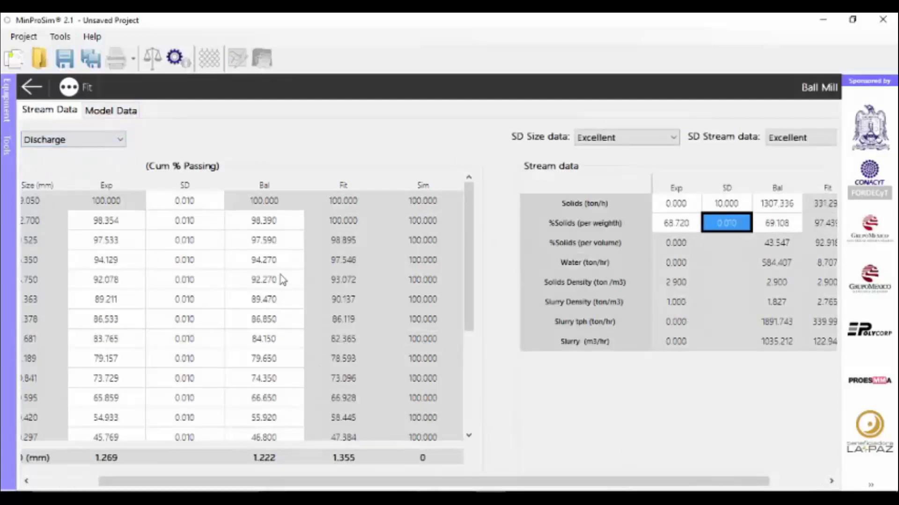
pyautogui.moveTo(385, 484); pyautogui.dragTo(507, 485)
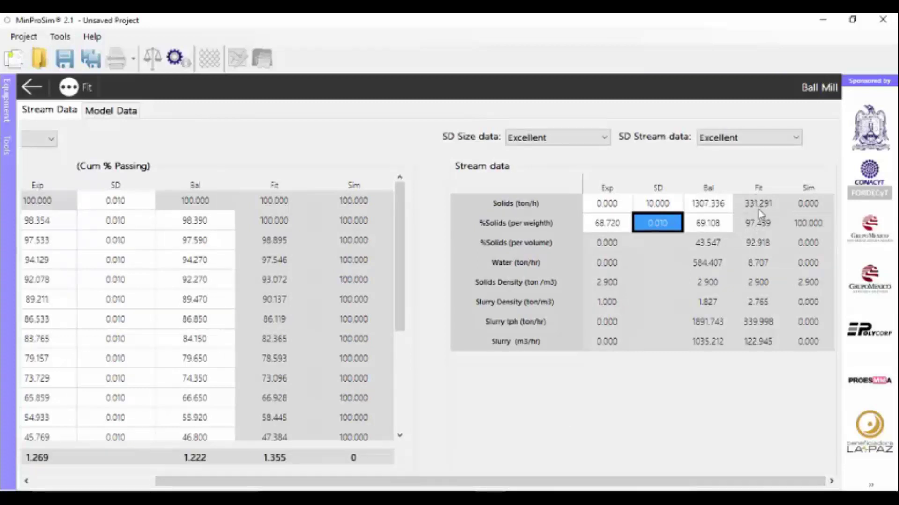
# Rerun the Ball Mill model fit with population 150 and 60 iterations, apply it, and recheck the fitted discharge flows
pyautogui.click(70, 92)
pyautogui.click(635, 181)
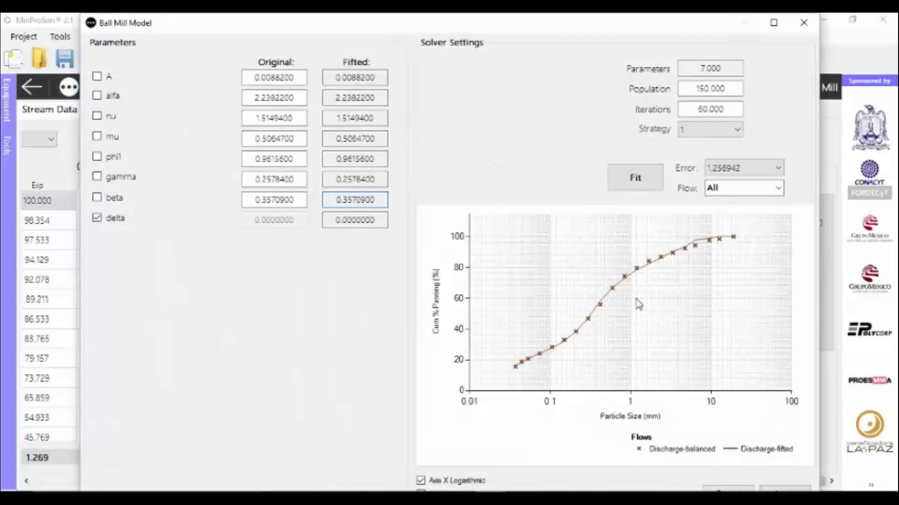
pyautogui.click(774, 23)
pyautogui.click(863, 469)
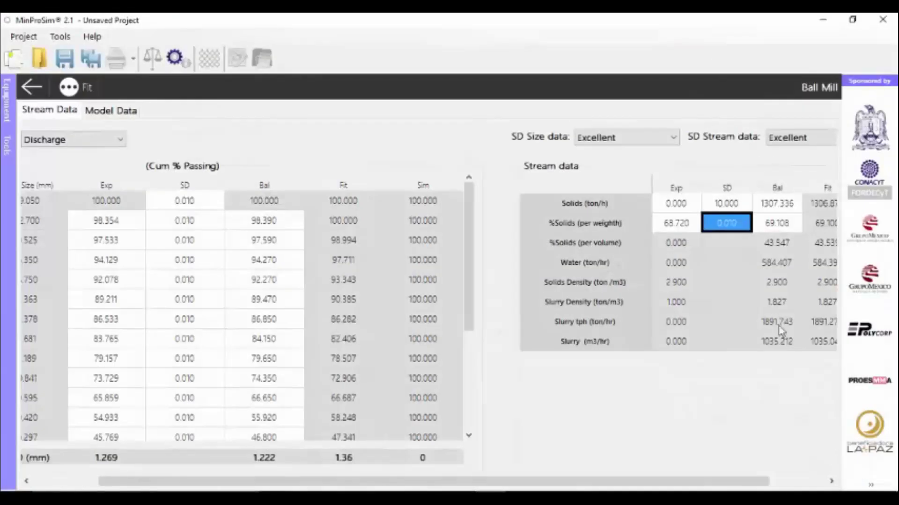
pyautogui.moveTo(630, 482); pyautogui.dragTo(687, 482)
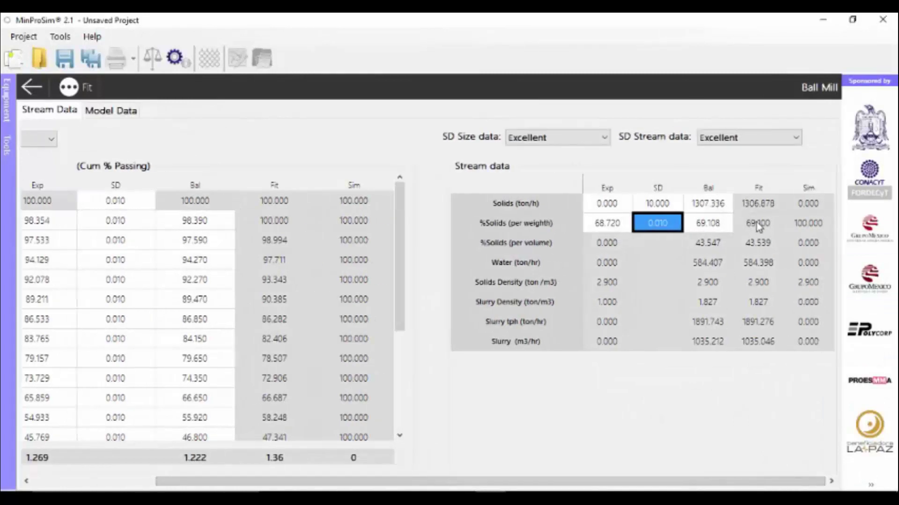
pyautogui.click(31, 88)
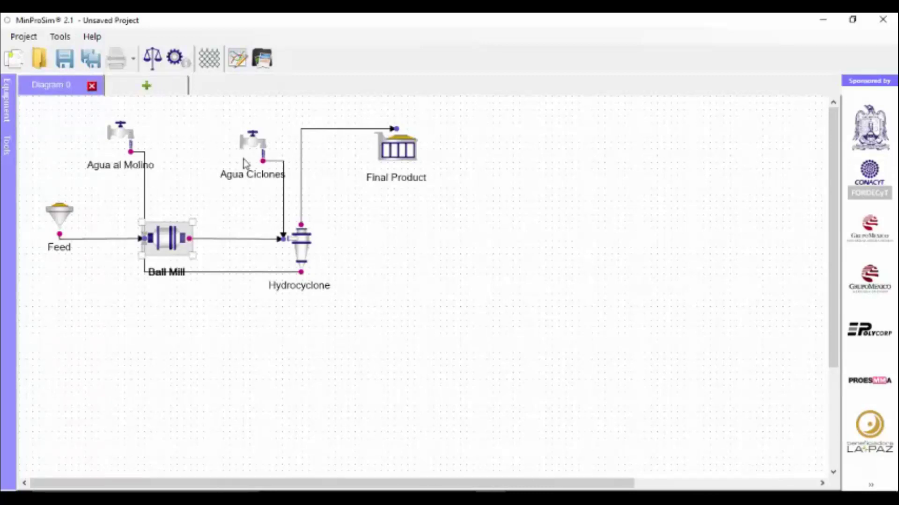
# Examine the Feed's stream data, comparing the experimental solids and percent solids with the fitted values
pyautogui.click(236, 208)
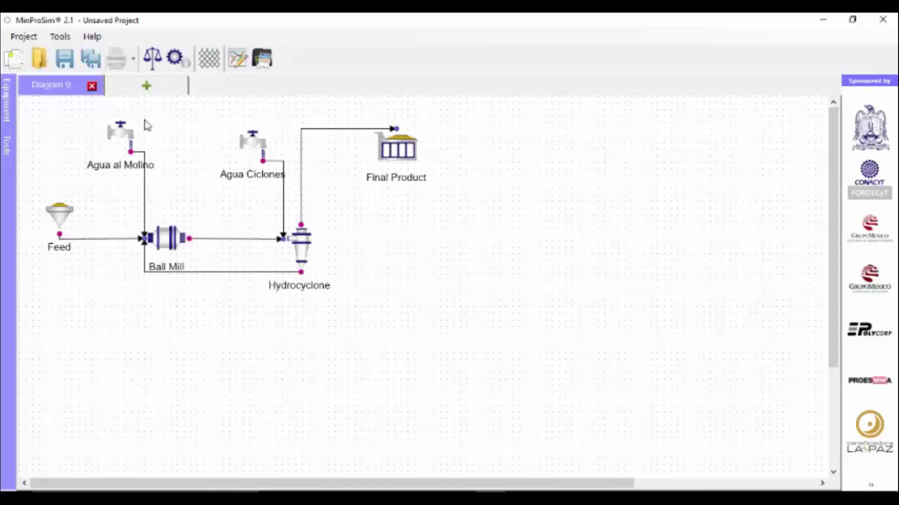
pyautogui.doubleClick(60, 214)
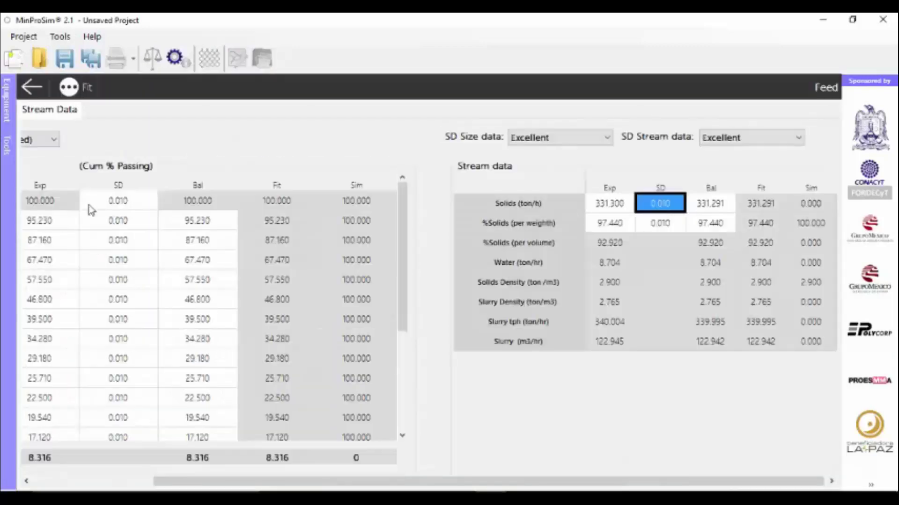
pyautogui.click(32, 88)
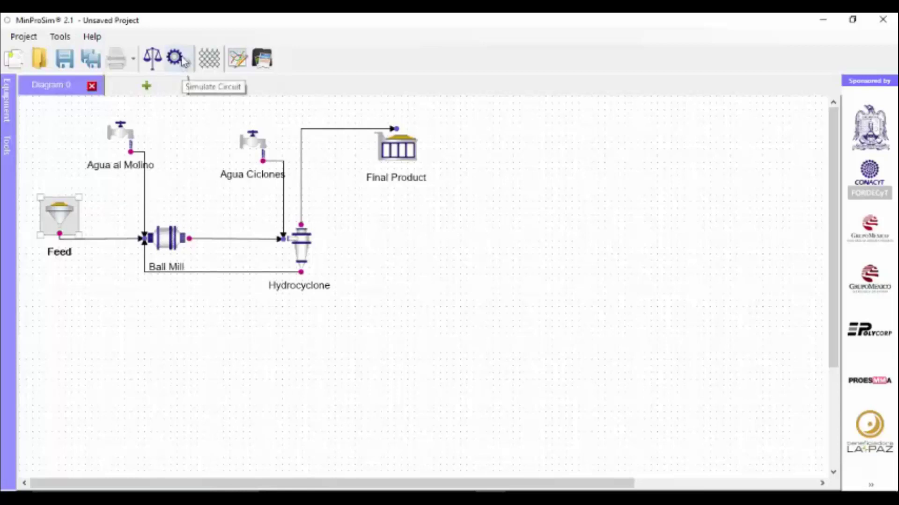
pyautogui.doubleClick(61, 219)
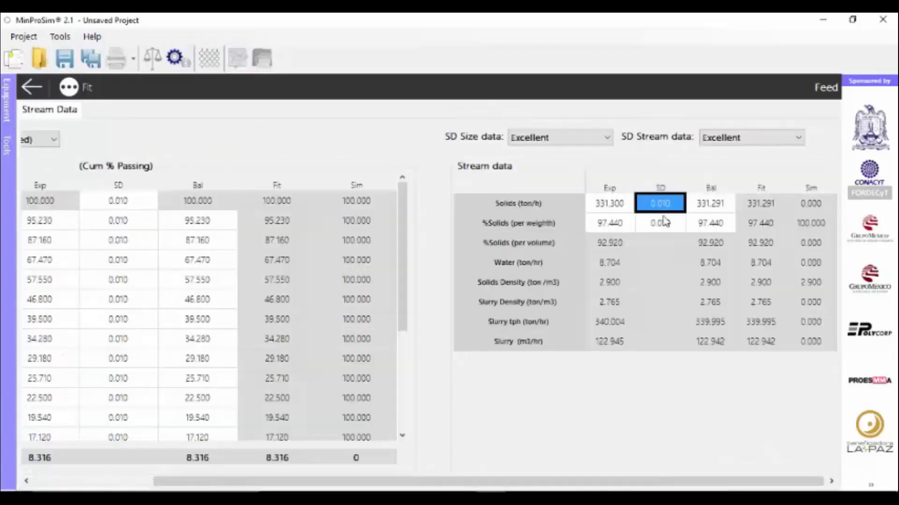
pyautogui.moveTo(620, 205); pyautogui.dragTo(620, 244)
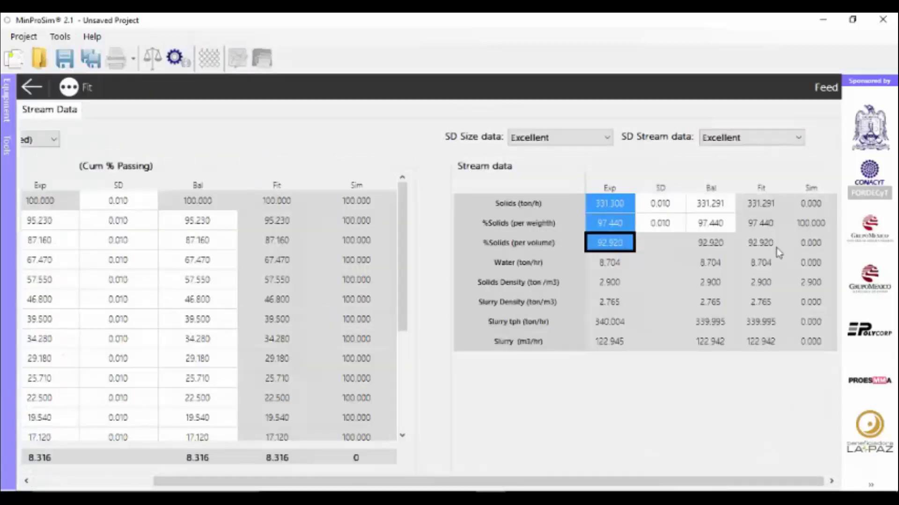
pyautogui.moveTo(764, 206); pyautogui.dragTo(766, 228)
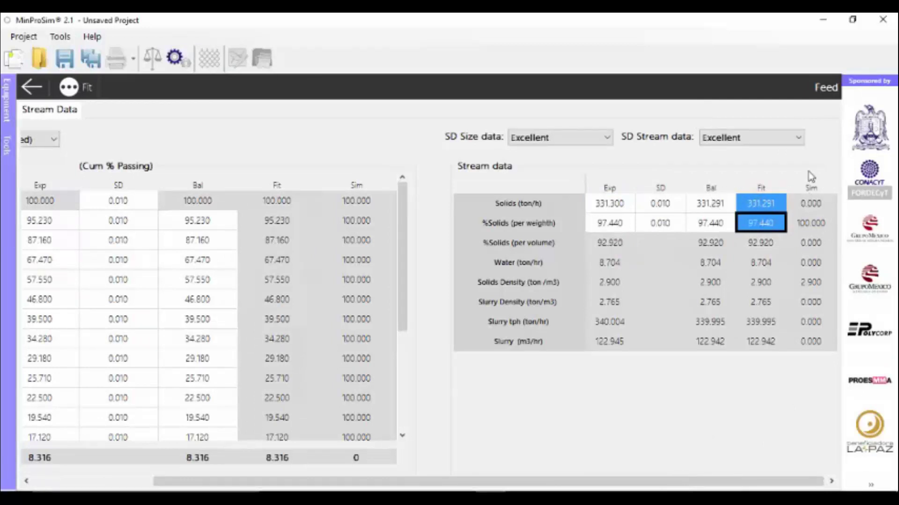
pyautogui.click(30, 89)
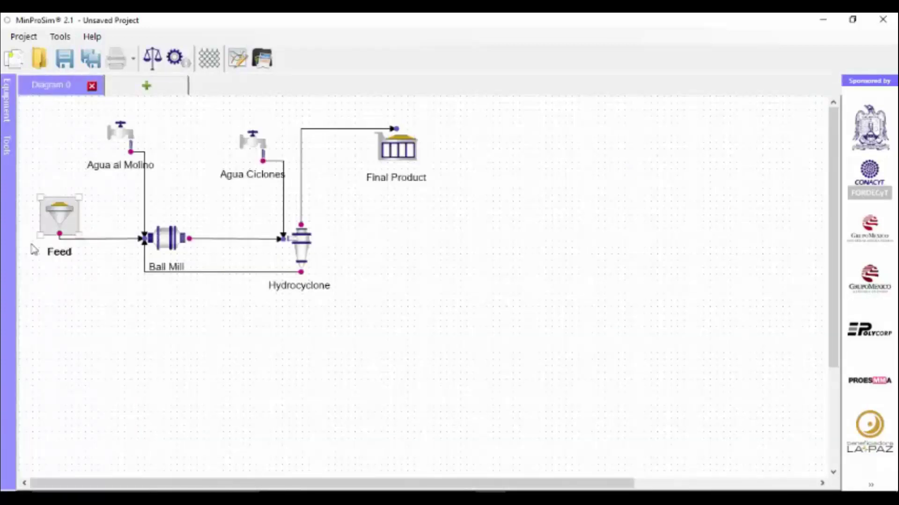
pyautogui.doubleClick(64, 213)
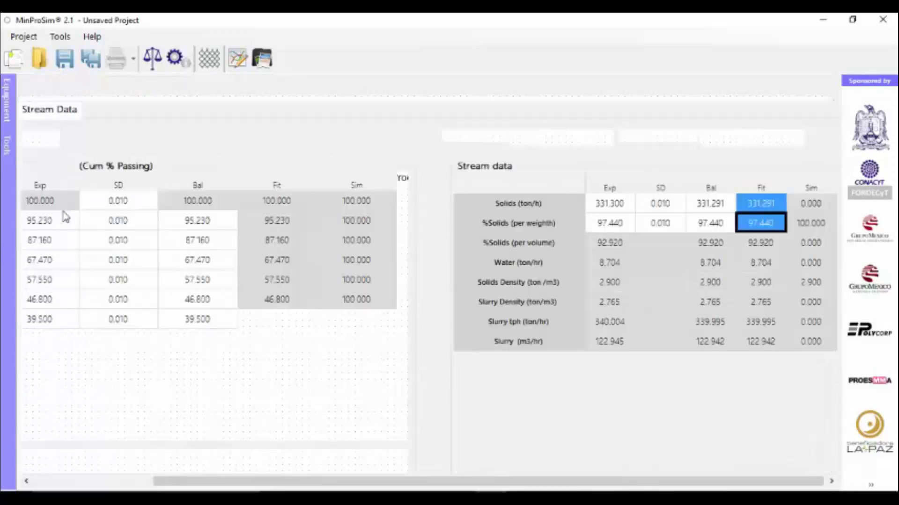
pyautogui.click(613, 206)
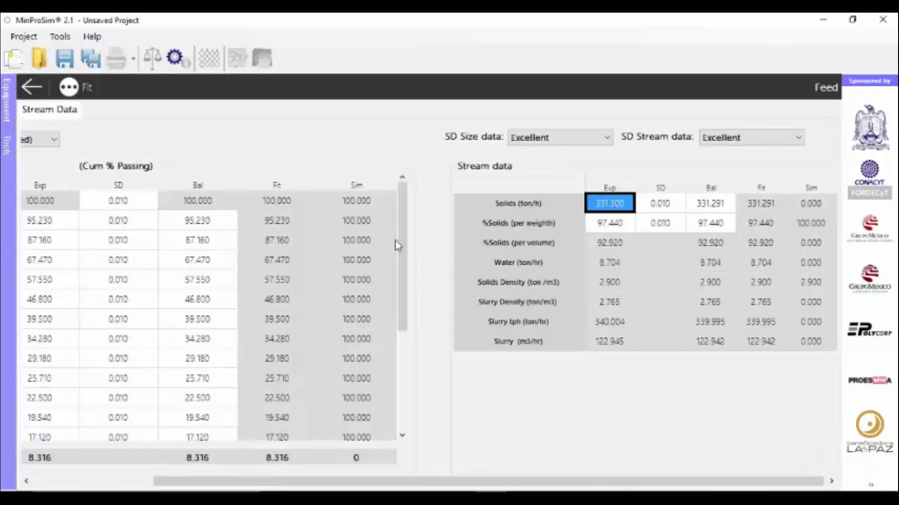
pyautogui.click(29, 86)
# Set the experimental water flow of Agua al Molino to 0.003 ton/hr and return to the diagram
pyautogui.doubleClick(137, 145)
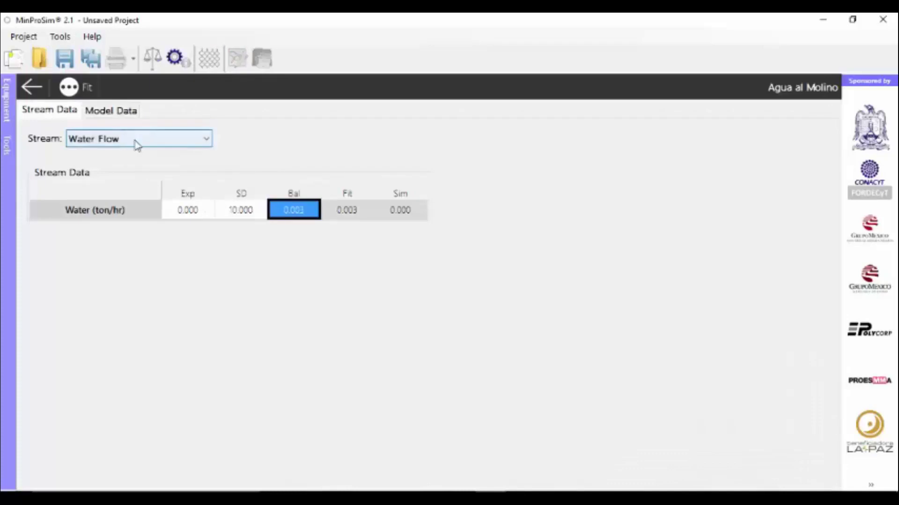
pyautogui.click(298, 211)
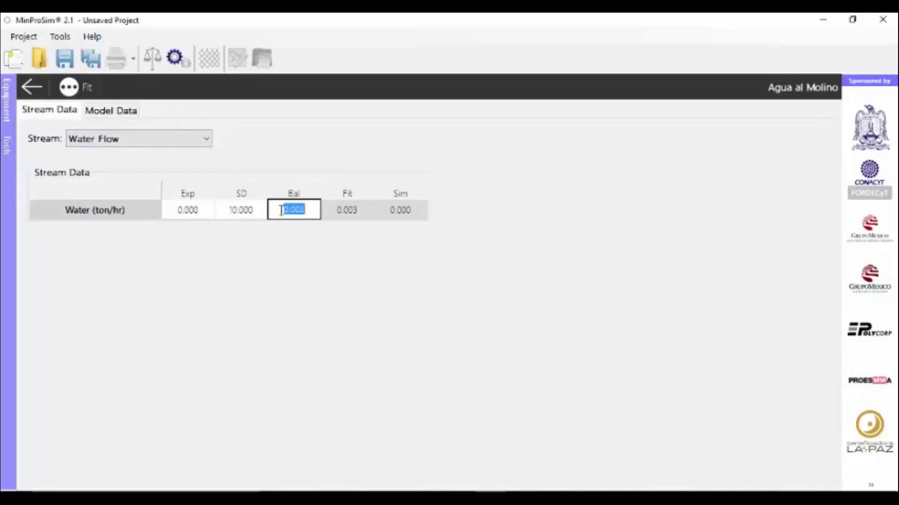
pyautogui.click(194, 214)
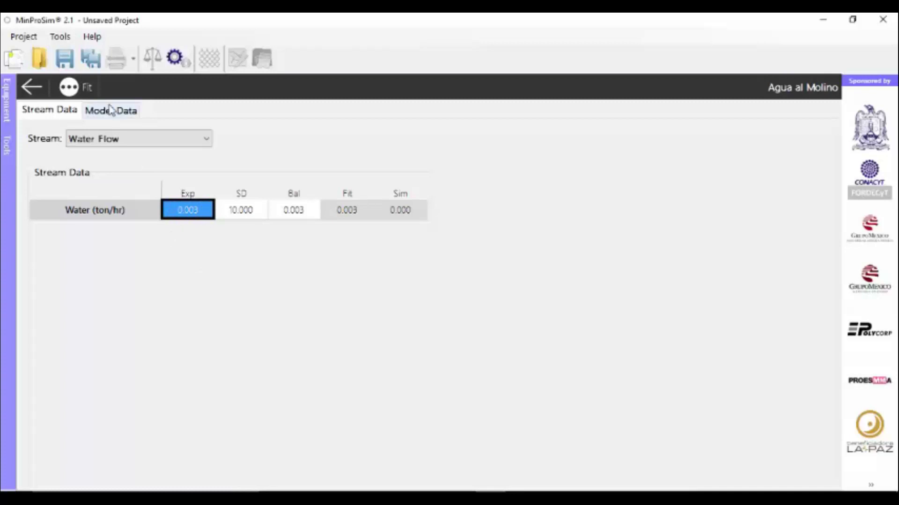
pyautogui.click(32, 87)
# Check the experimental, balanced and fitted water flows of Agua Ciclones, and return to the diagram
pyautogui.doubleClick(255, 148)
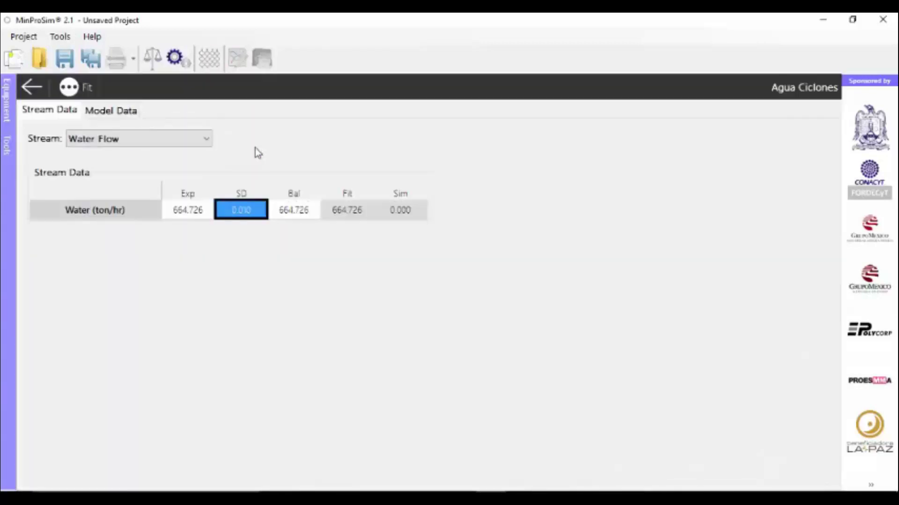
pyautogui.click(31, 86)
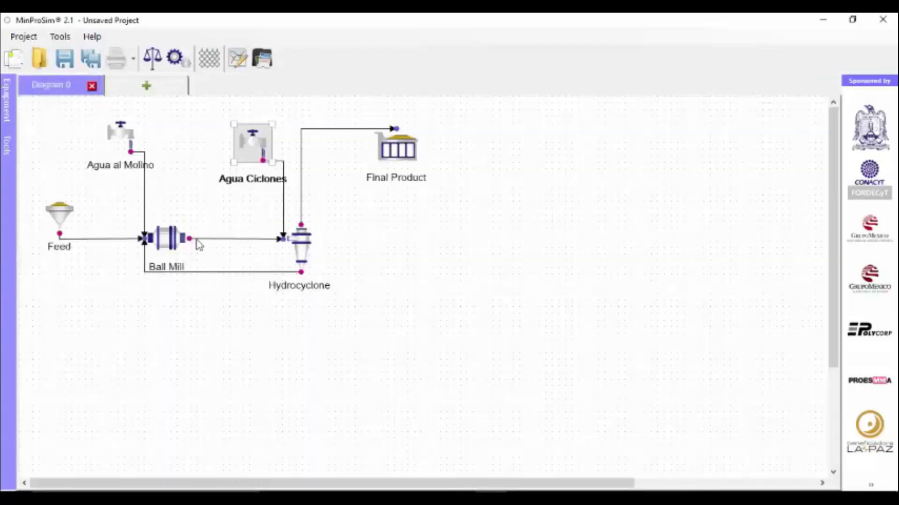
pyautogui.doubleClick(253, 141)
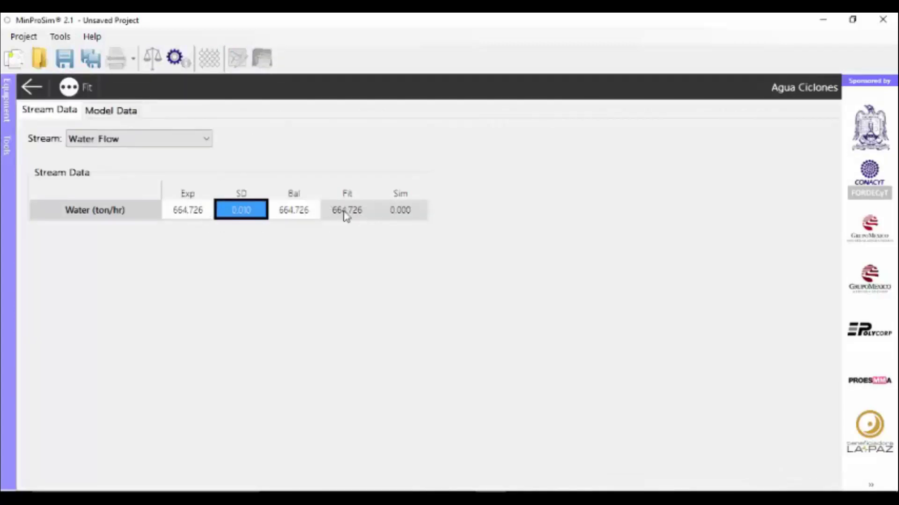
pyautogui.press('Escape')
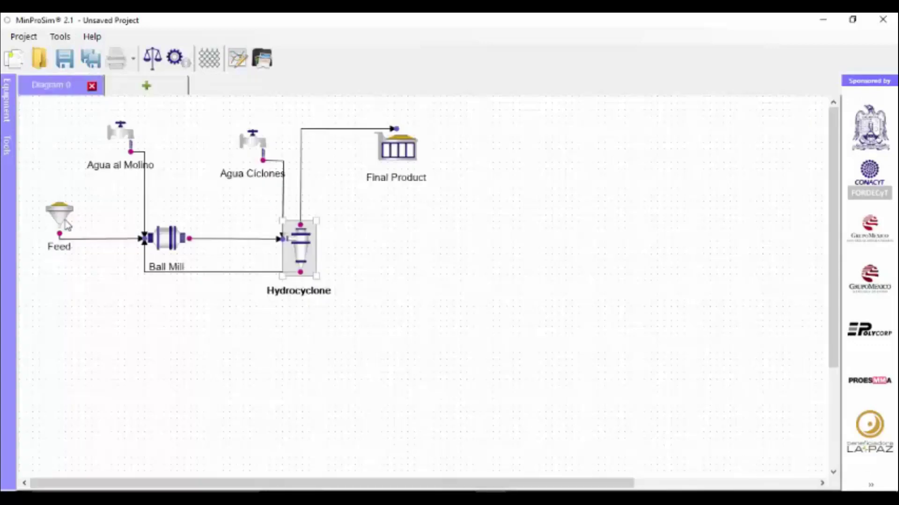
# Set the Feed's experimental solids to 340 ton/h, simulate the circuit, and return to the diagram
pyautogui.doubleClick(57, 223)
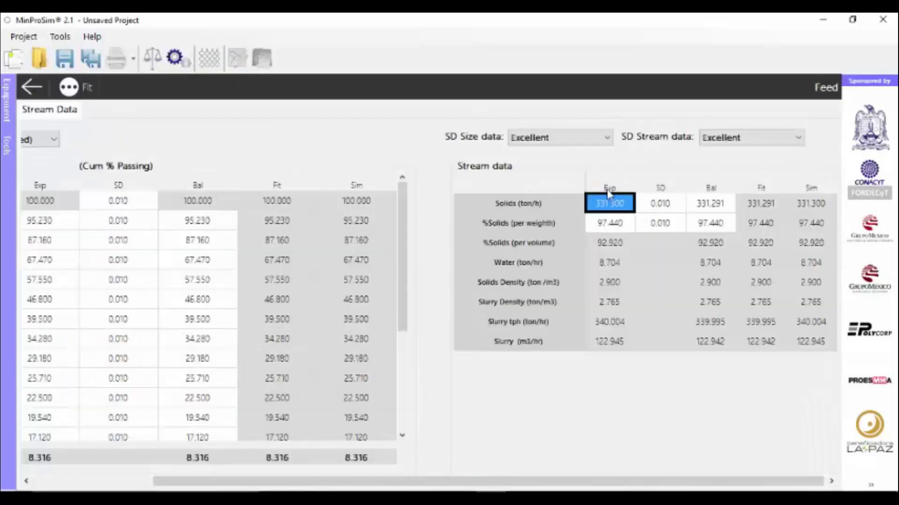
pyautogui.click(624, 209)
pyautogui.write('340')
pyautogui.press('Return')
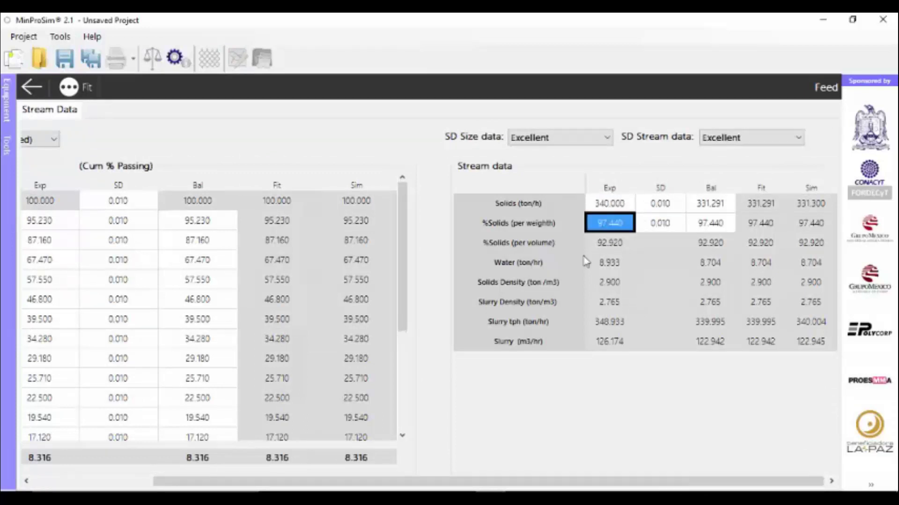
pyautogui.click(174, 57)
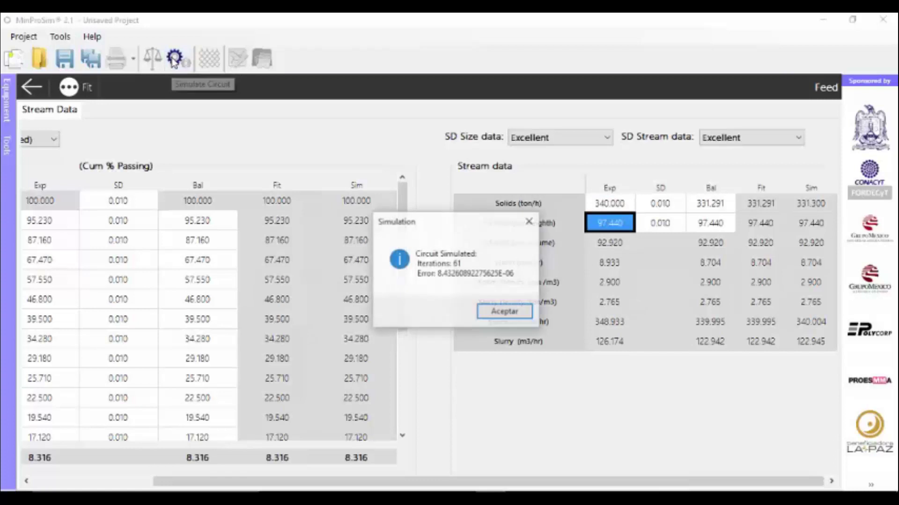
pyautogui.click(518, 310)
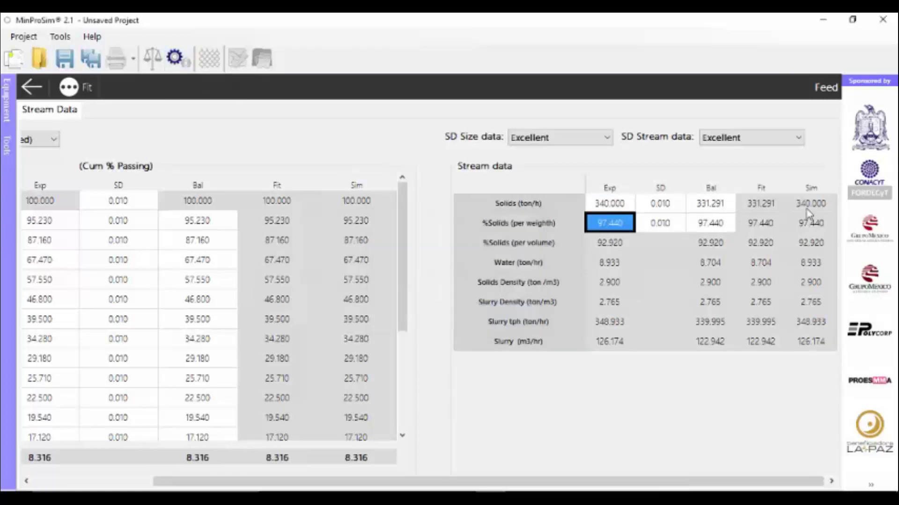
pyautogui.click(30, 86)
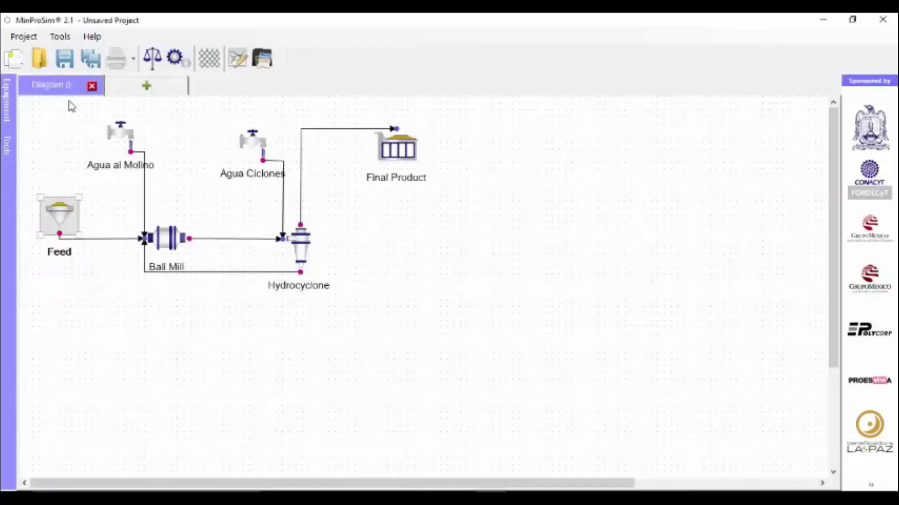
# Check the simulated solids and percent solids of the Hydrocyclone's Overflow (Fine) stream, and return to the diagram
pyautogui.doubleClick(304, 255)
pyautogui.click(109, 143)
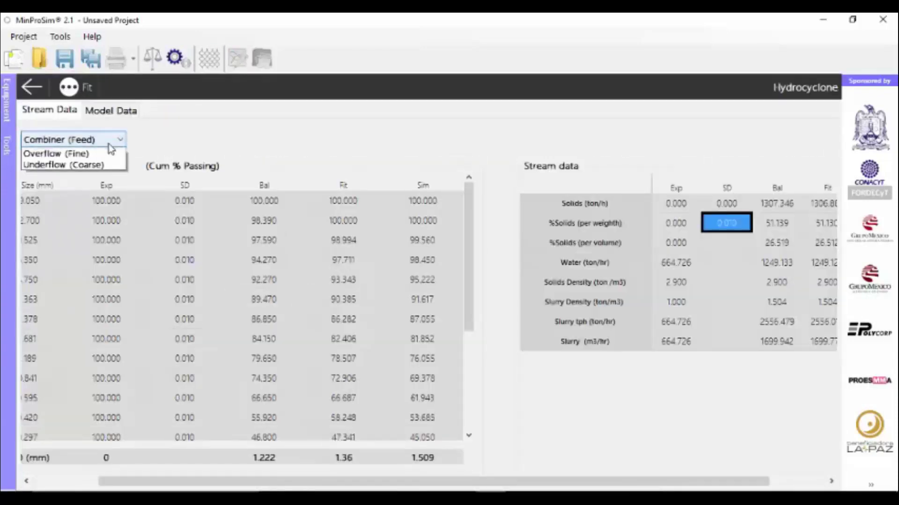
pyautogui.click(49, 162)
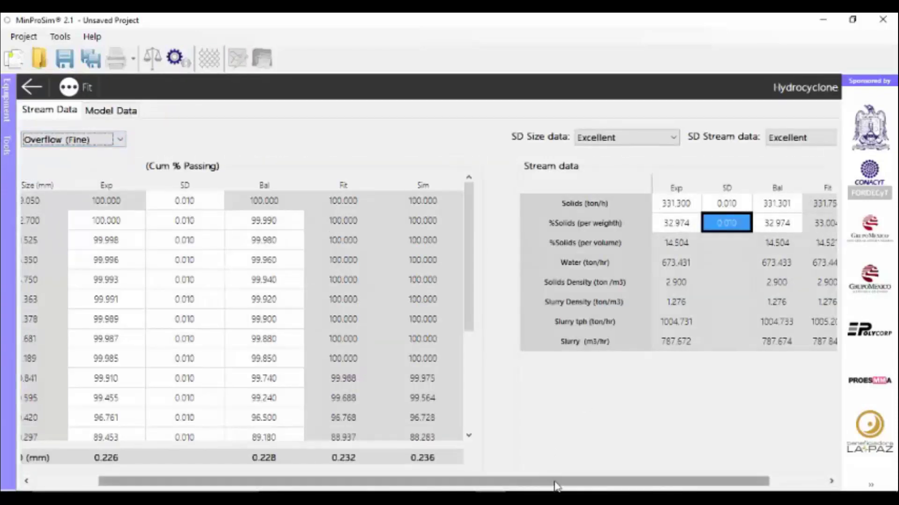
pyautogui.hscroll(3, 560, 440)
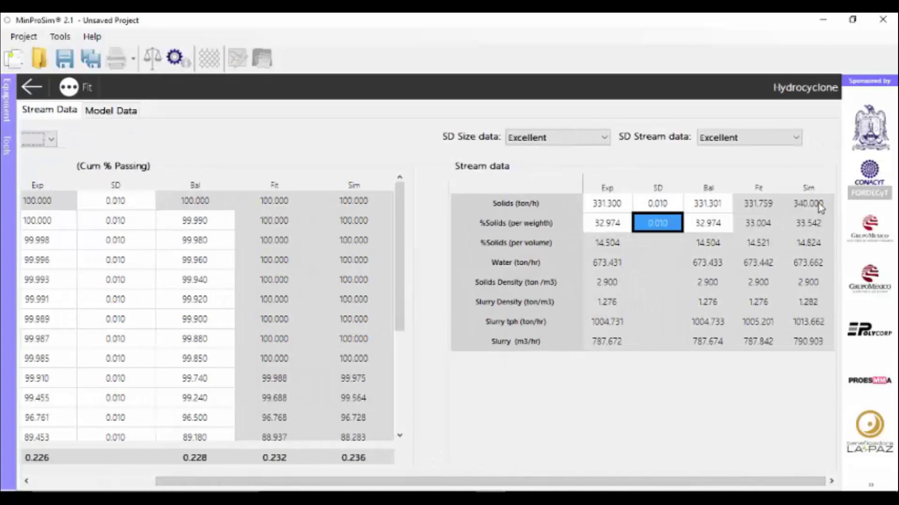
pyautogui.click(32, 88)
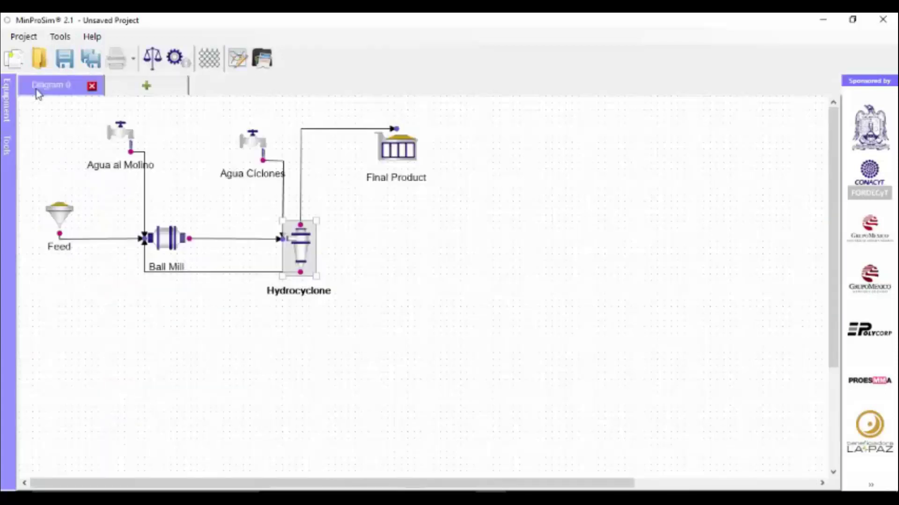
pyautogui.doubleClick(303, 261)
pyautogui.click(31, 87)
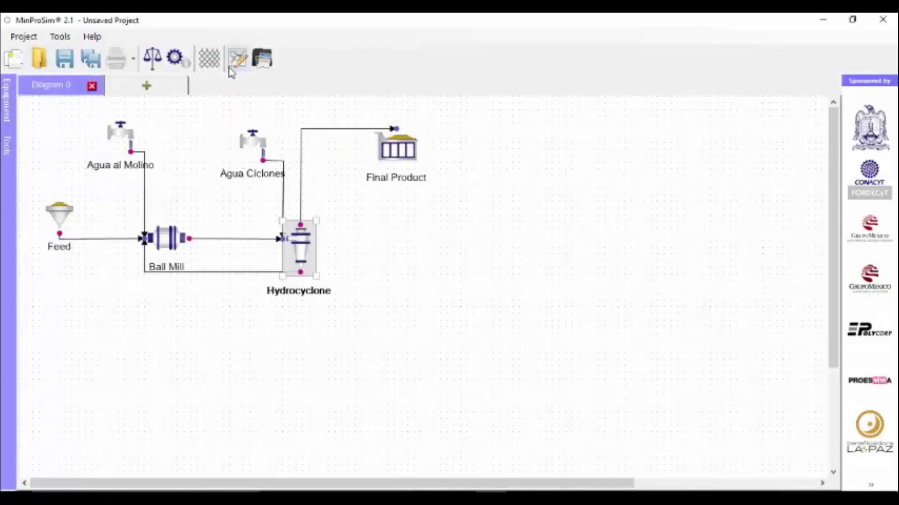
# Graph the balanced and simulated size distributions of the Hydrocyclone's Overflow (Fines) on a logarithmic X axis
pyautogui.click(238, 59)
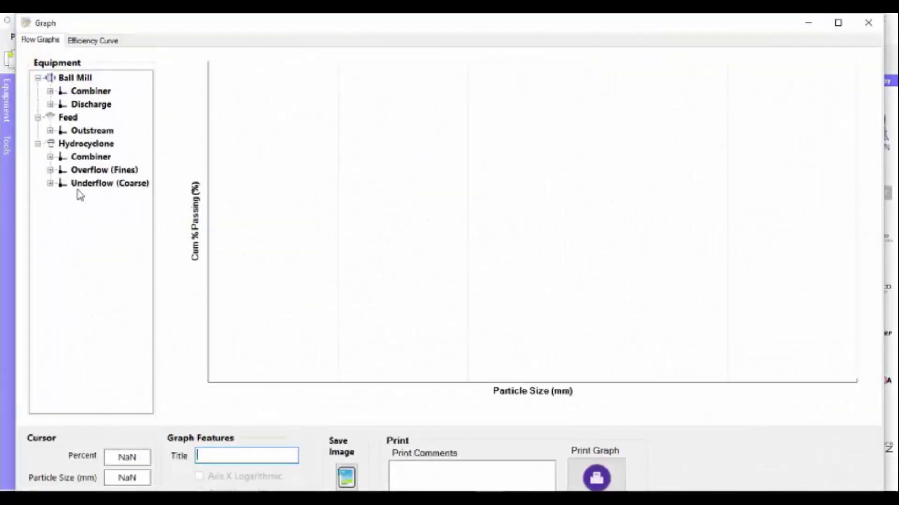
pyautogui.click(50, 171)
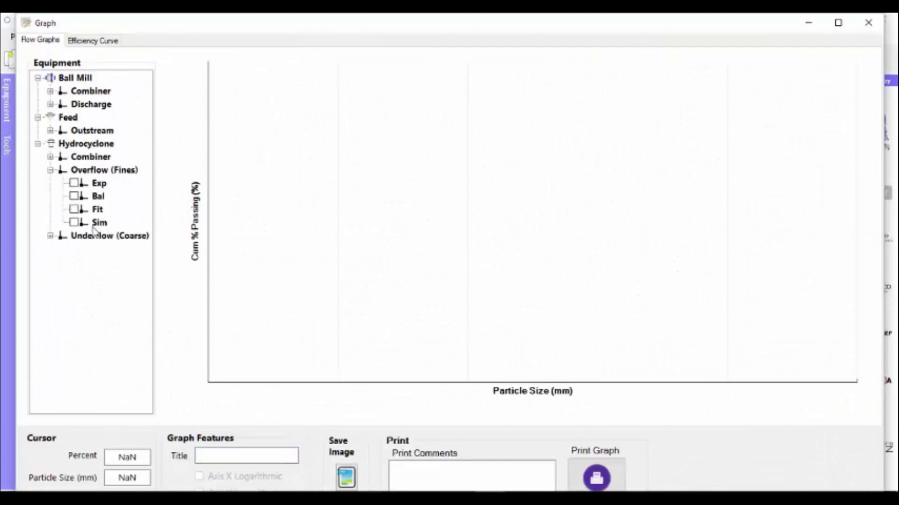
pyautogui.click(74, 197)
pyautogui.click(199, 476)
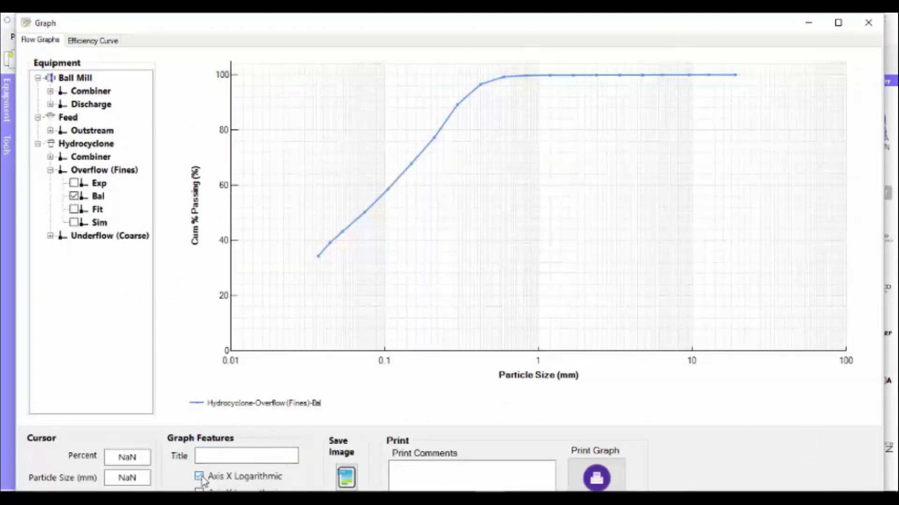
pyautogui.click(75, 223)
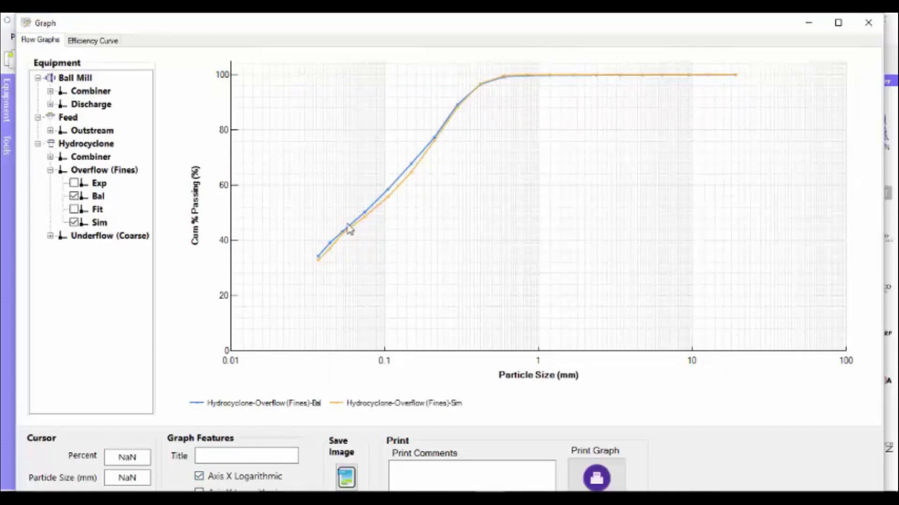
# Add the balanced and simulated Underflow (Coarse) curves to the graph, compare them, and close the graph window
pyautogui.click(50, 237)
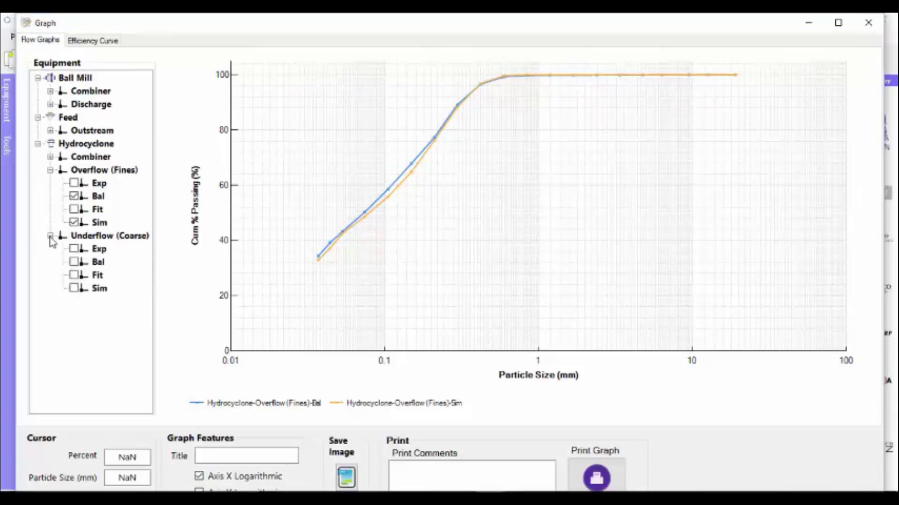
pyautogui.click(74, 262)
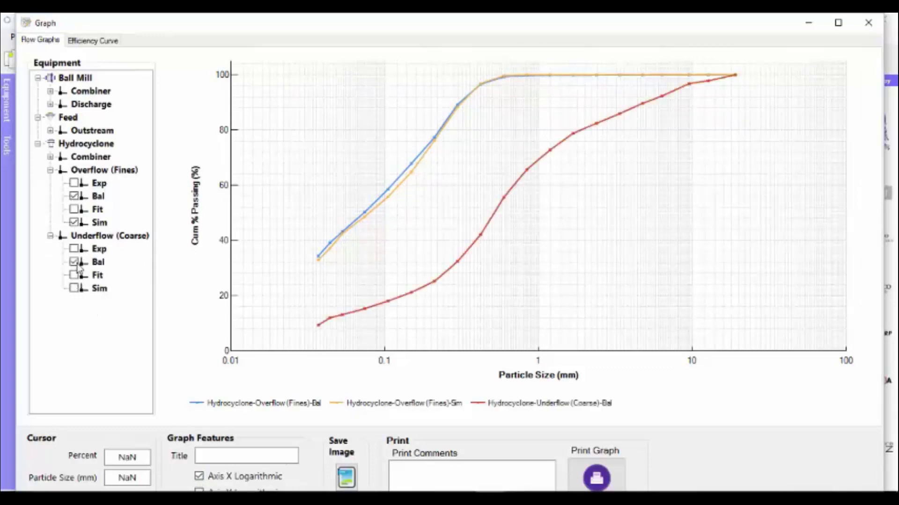
pyautogui.click(76, 290)
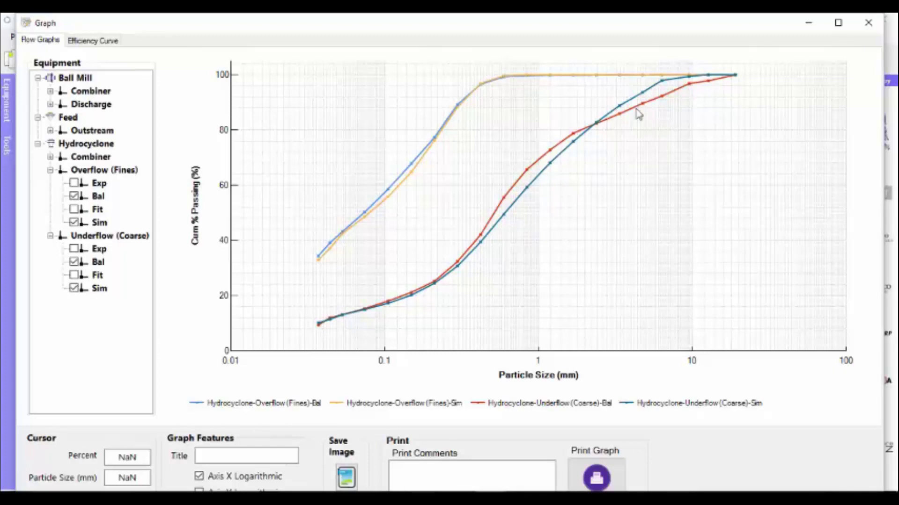
pyautogui.click(868, 25)
# Compare the original and simulated circulating load and pressure in the Hydrocyclone's model data, and return to the diagram
pyautogui.doubleClick(300, 250)
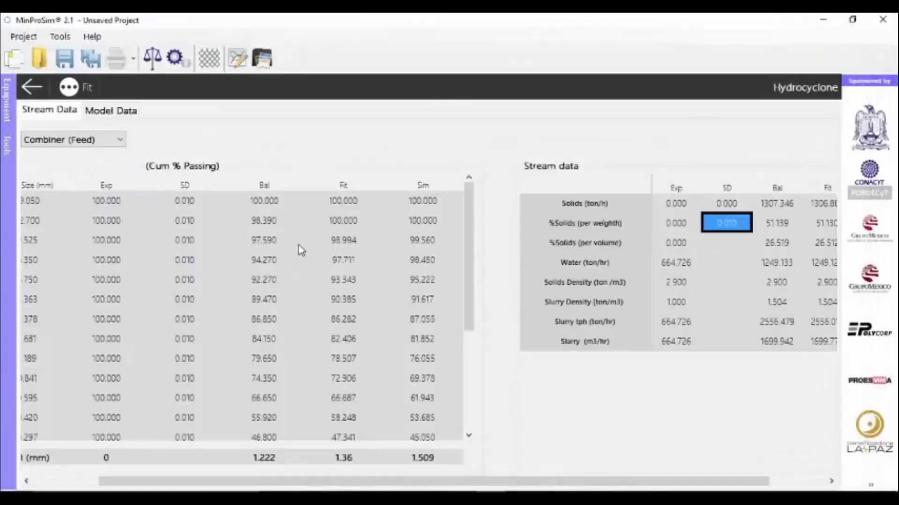
pyautogui.click(127, 115)
pyautogui.doubleClick(420, 235)
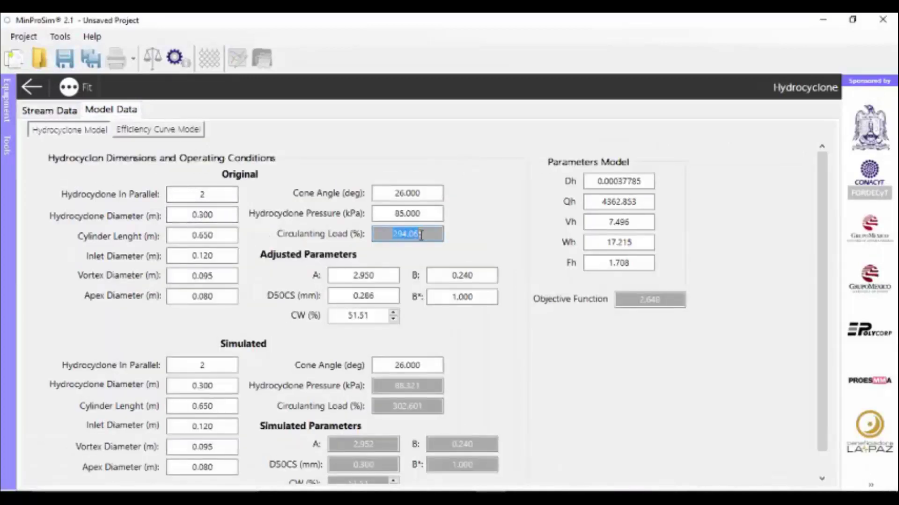
pyautogui.scroll(-1, 411, 320)
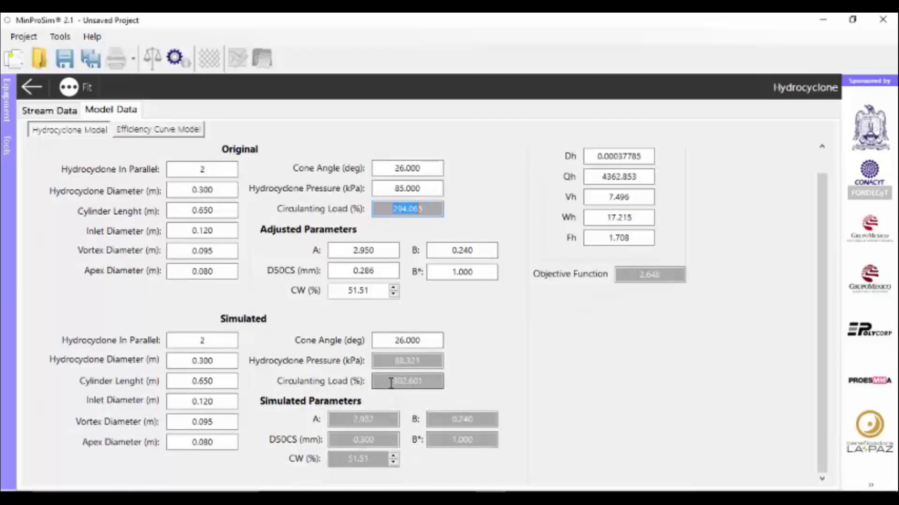
pyautogui.doubleClick(426, 381)
pyautogui.click(396, 188)
pyautogui.doubleClick(412, 188)
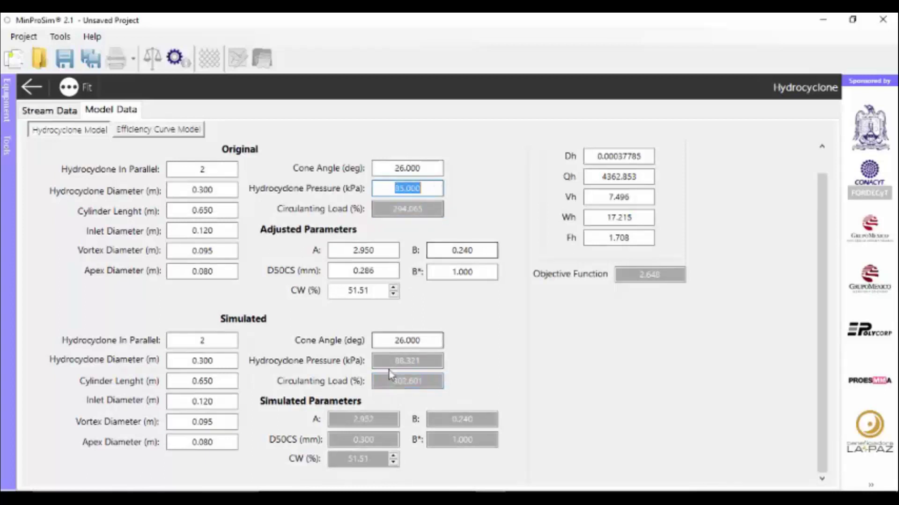
pyautogui.doubleClick(428, 359)
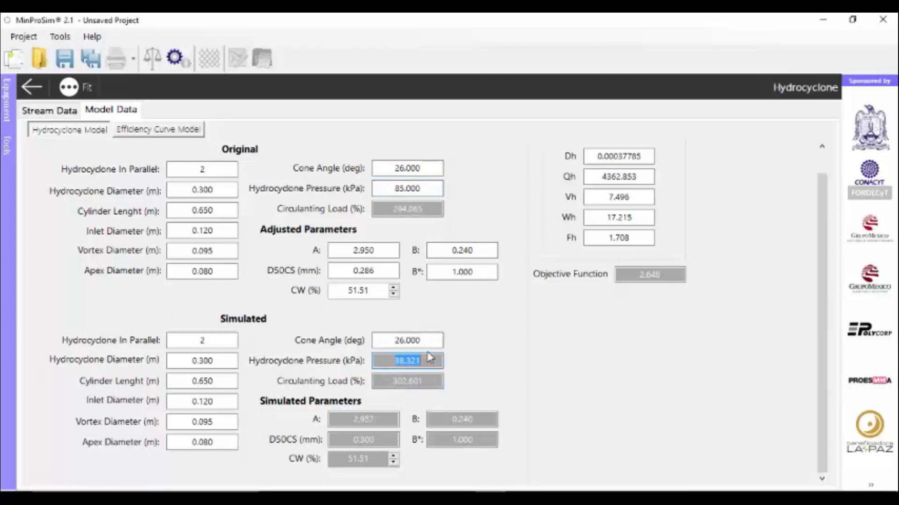
pyautogui.click(32, 86)
# Compare the original and simulated P80 in the Ball Mill's model data, return to the diagram and clear the selection
pyautogui.doubleClick(171, 242)
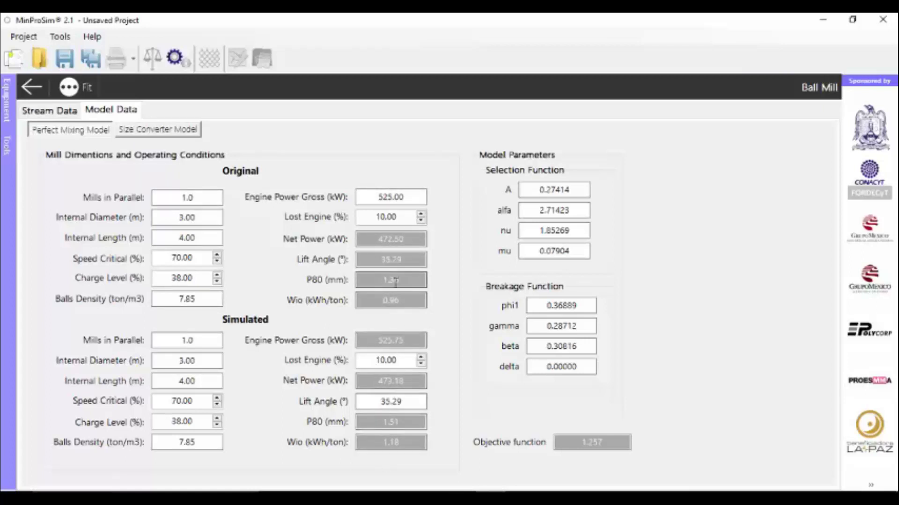
pyautogui.moveTo(400, 422); pyautogui.dragTo(368, 422)
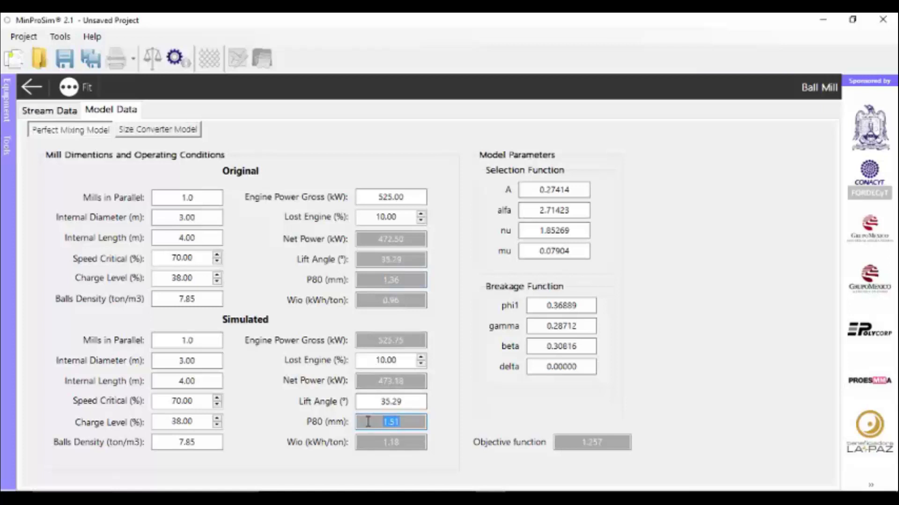
pyautogui.click(31, 87)
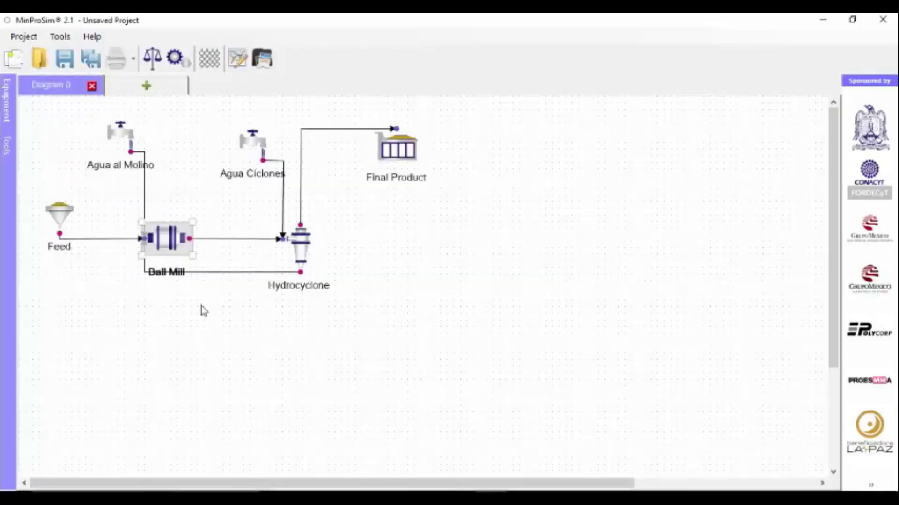
pyautogui.click(374, 269)
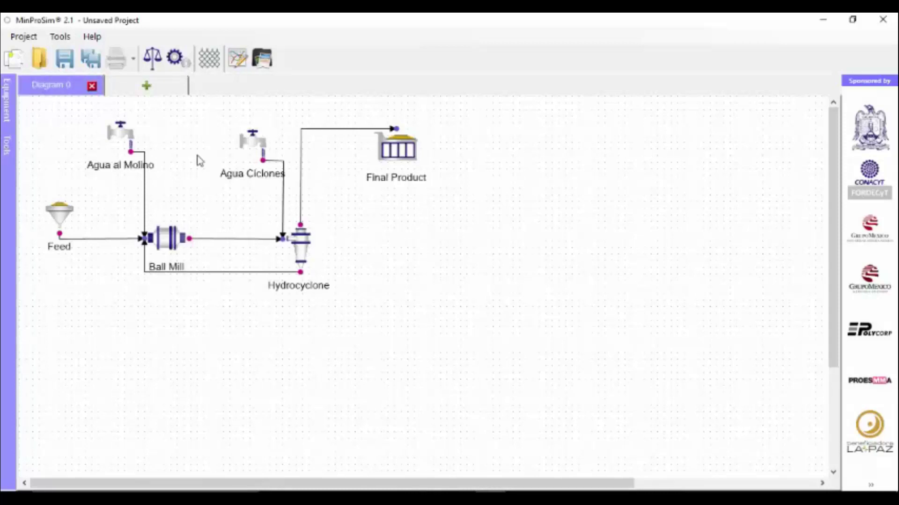